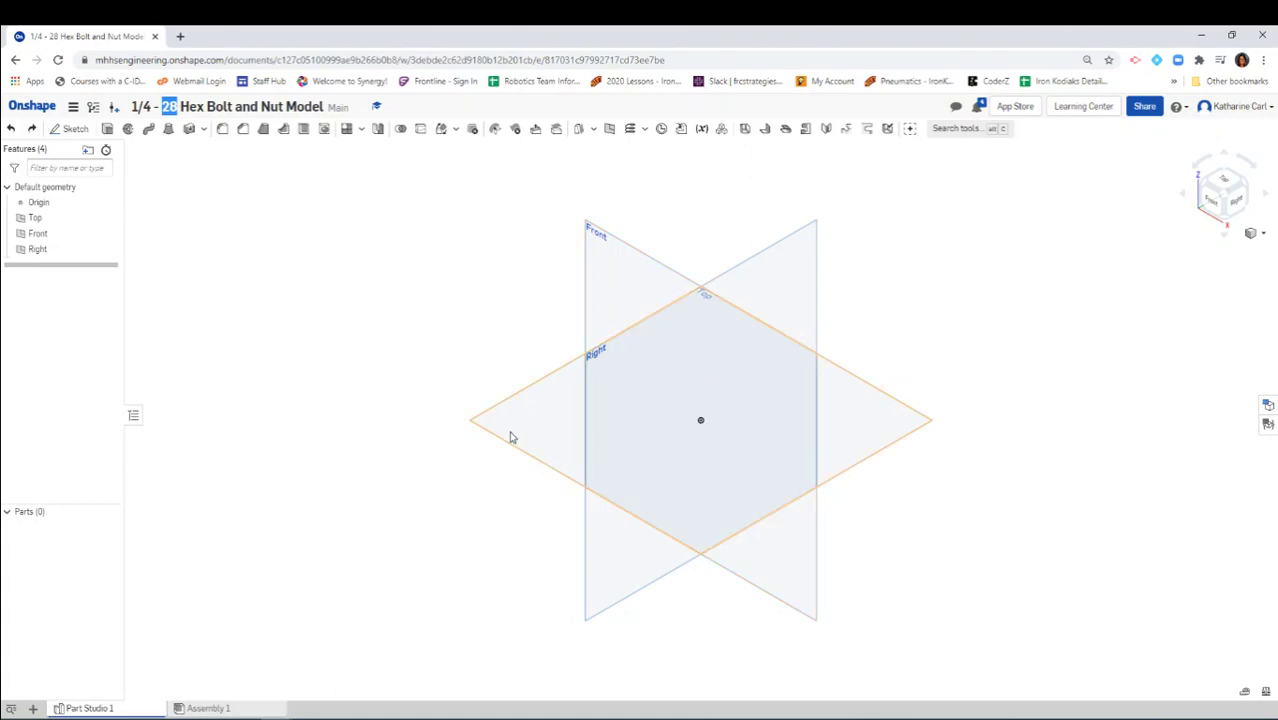
# Sketch a six-sided polygon on the Top plane, circumscribed around a circle centred on the origin, about 1.61 in across the flats
pyautogui.click(70, 128)
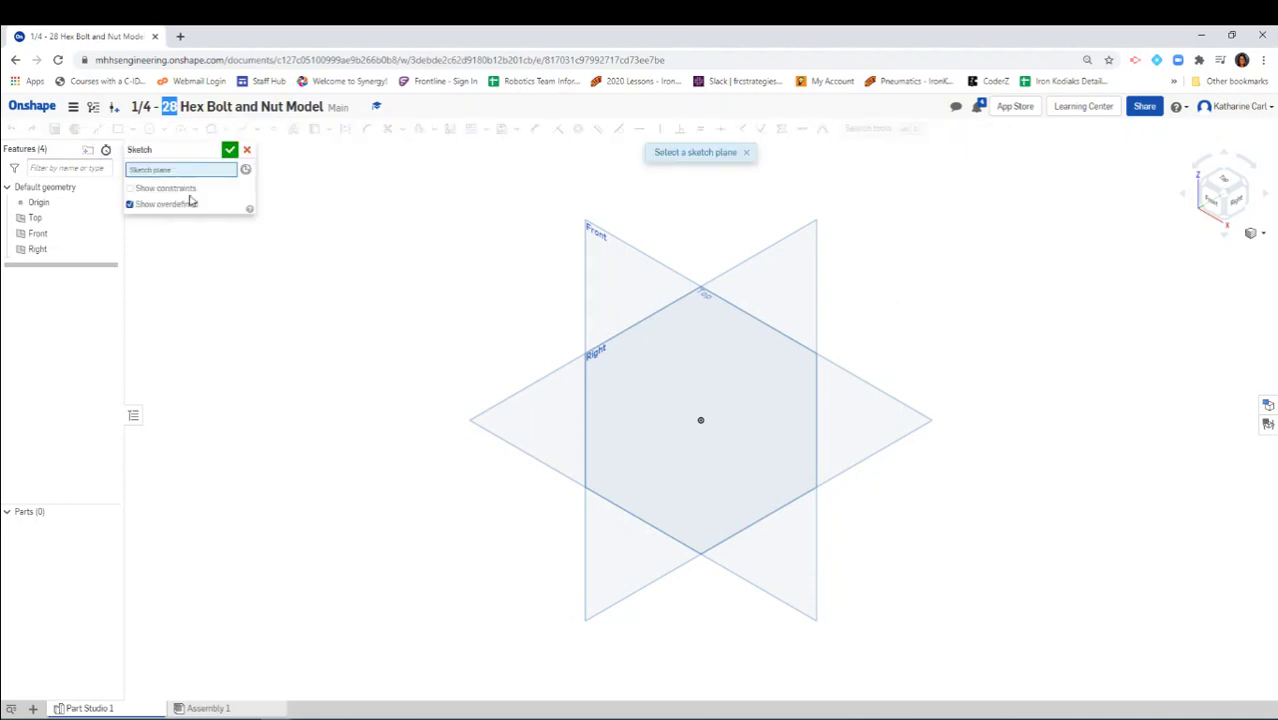
pyautogui.click(491, 409)
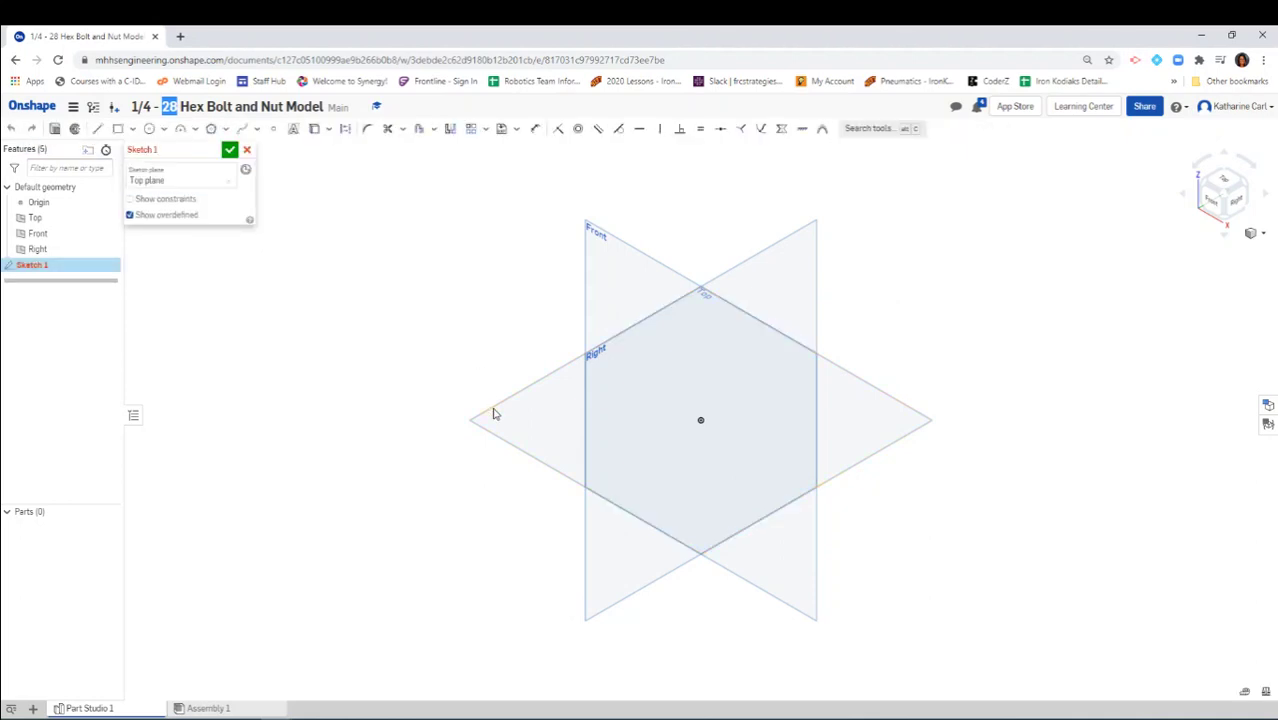
pyautogui.click(1230, 186)
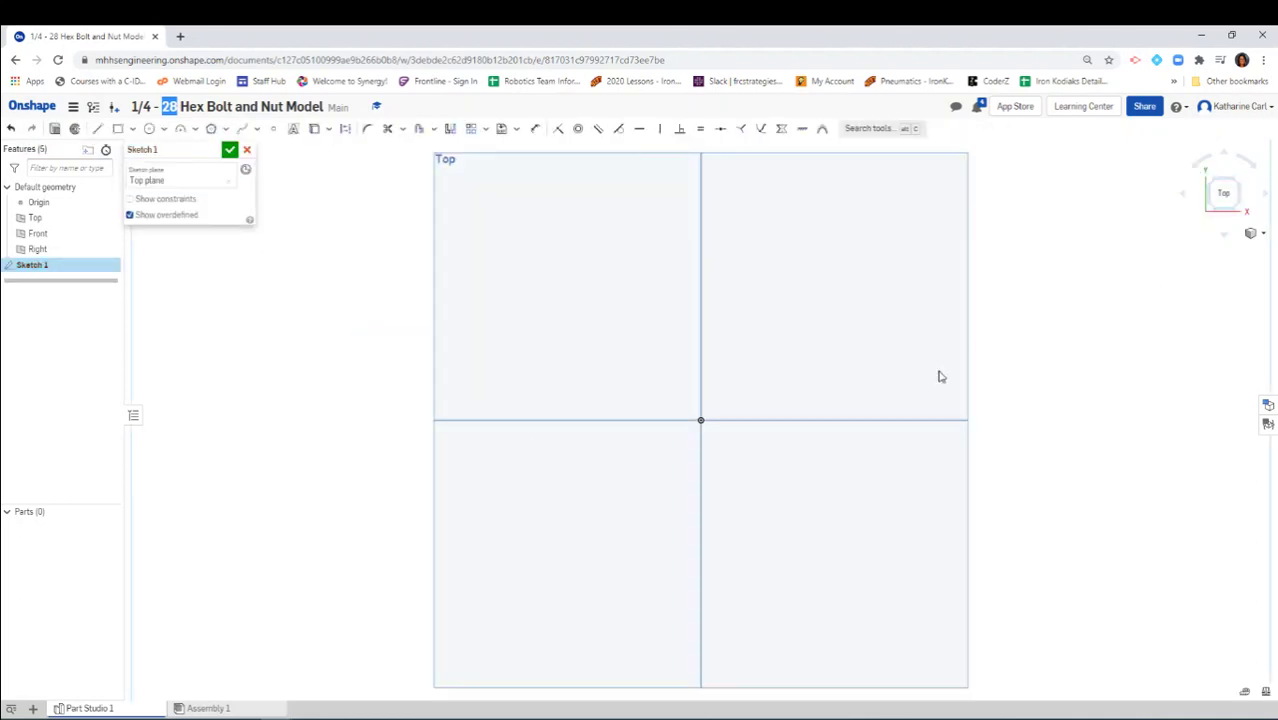
pyautogui.click(209, 131)
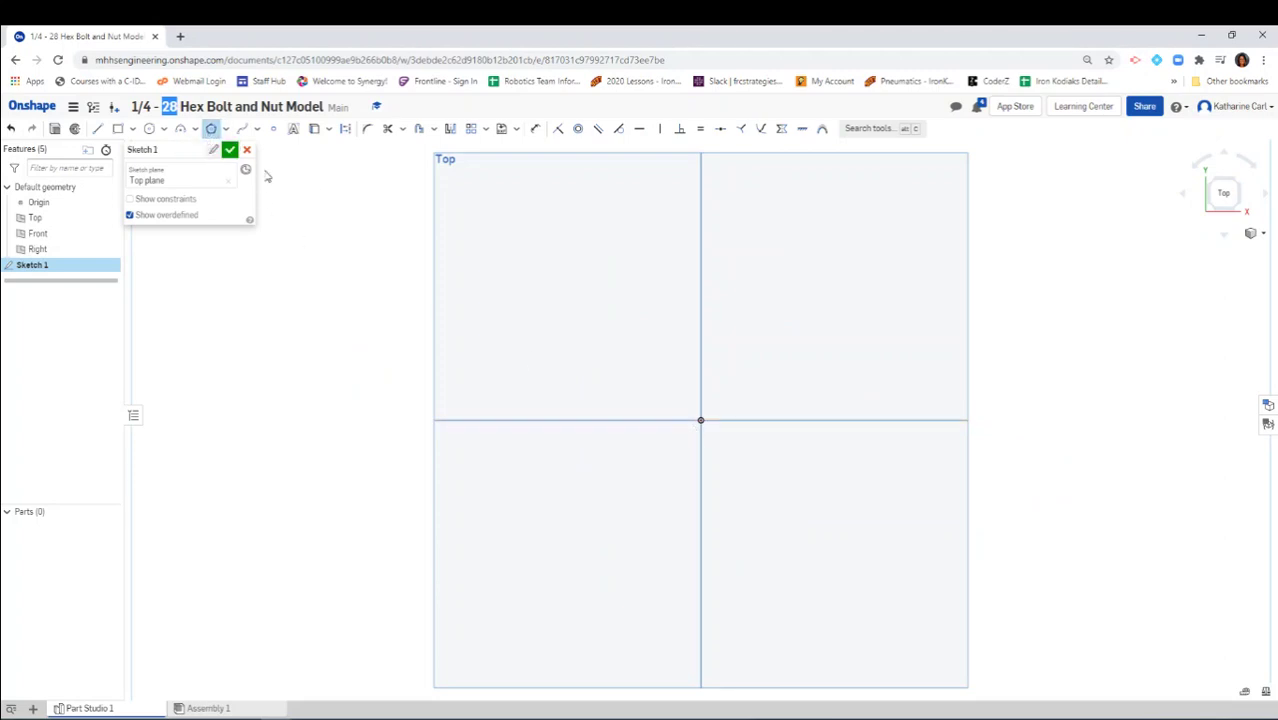
pyautogui.click(700, 420)
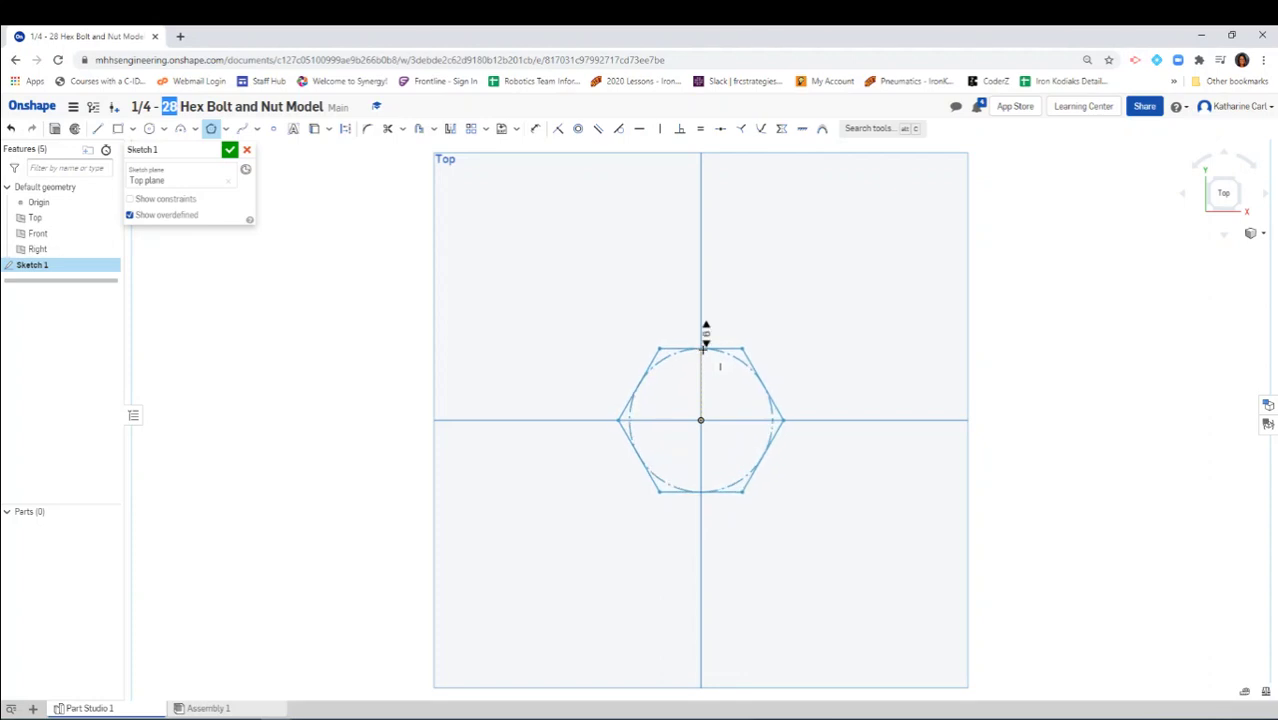
pyautogui.scroll(8, 705, 330)
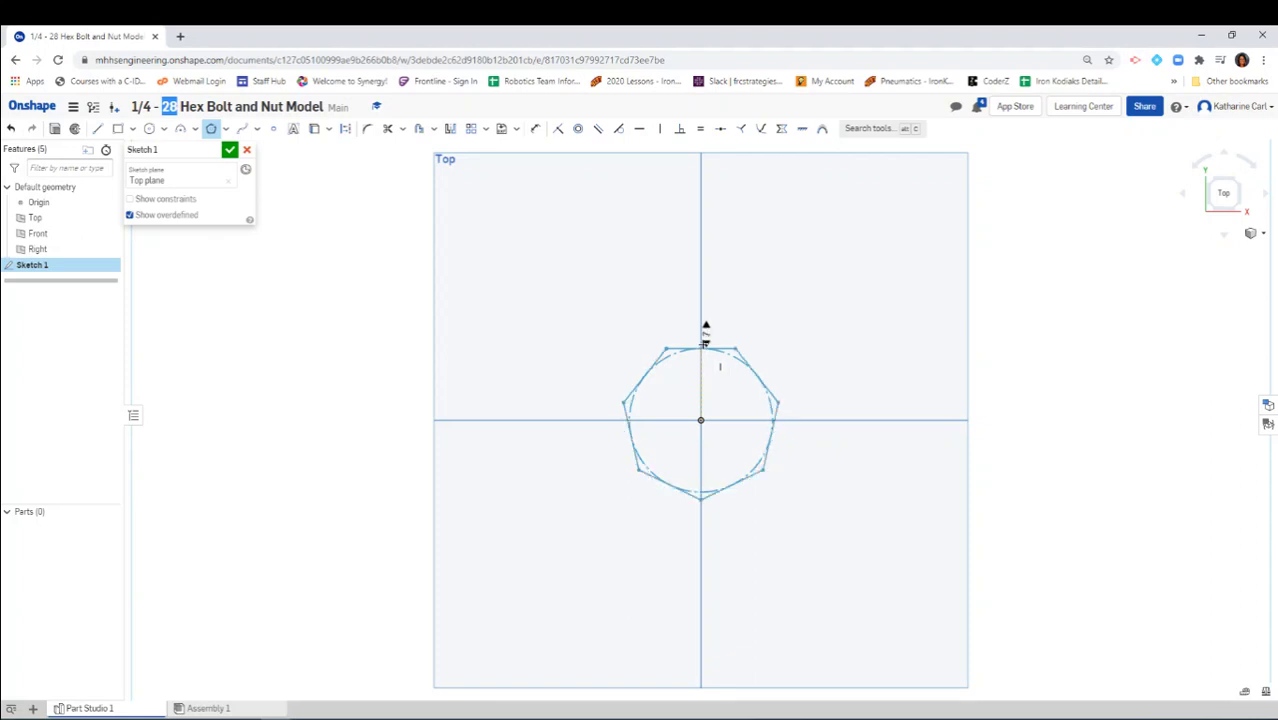
pyautogui.scroll(3, 700, 284)
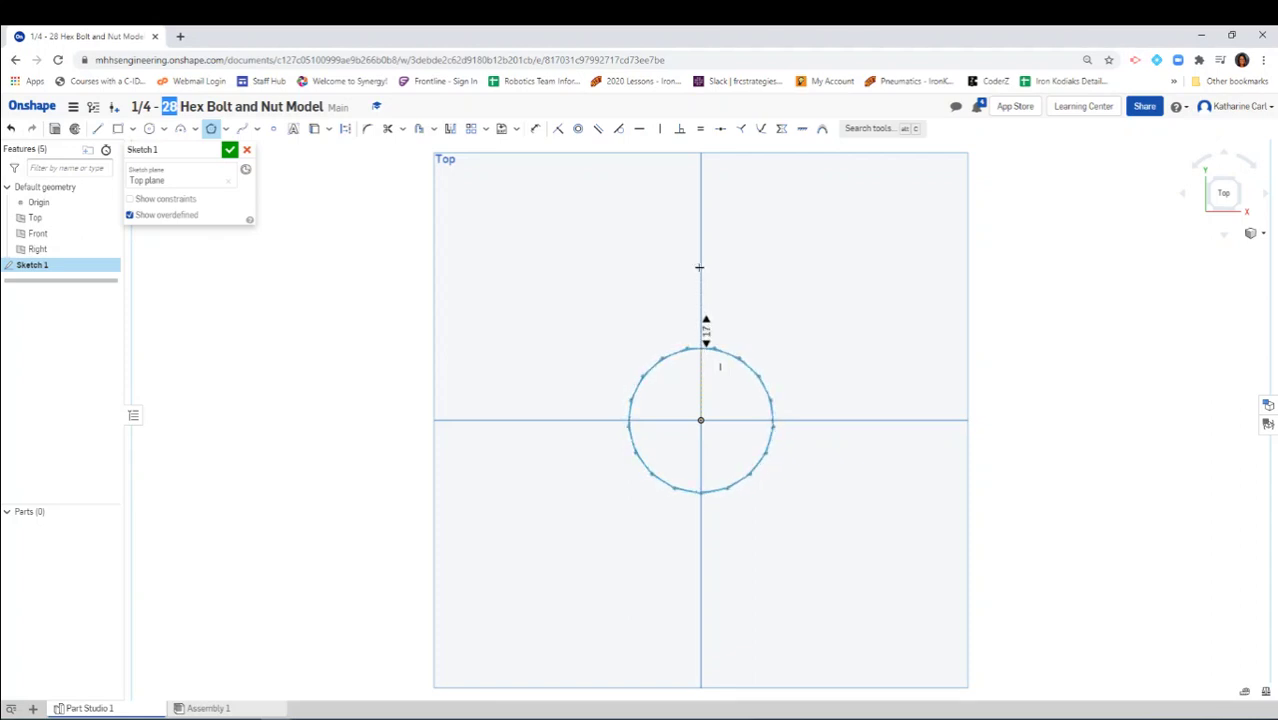
pyautogui.scroll(-14, 697, 272)
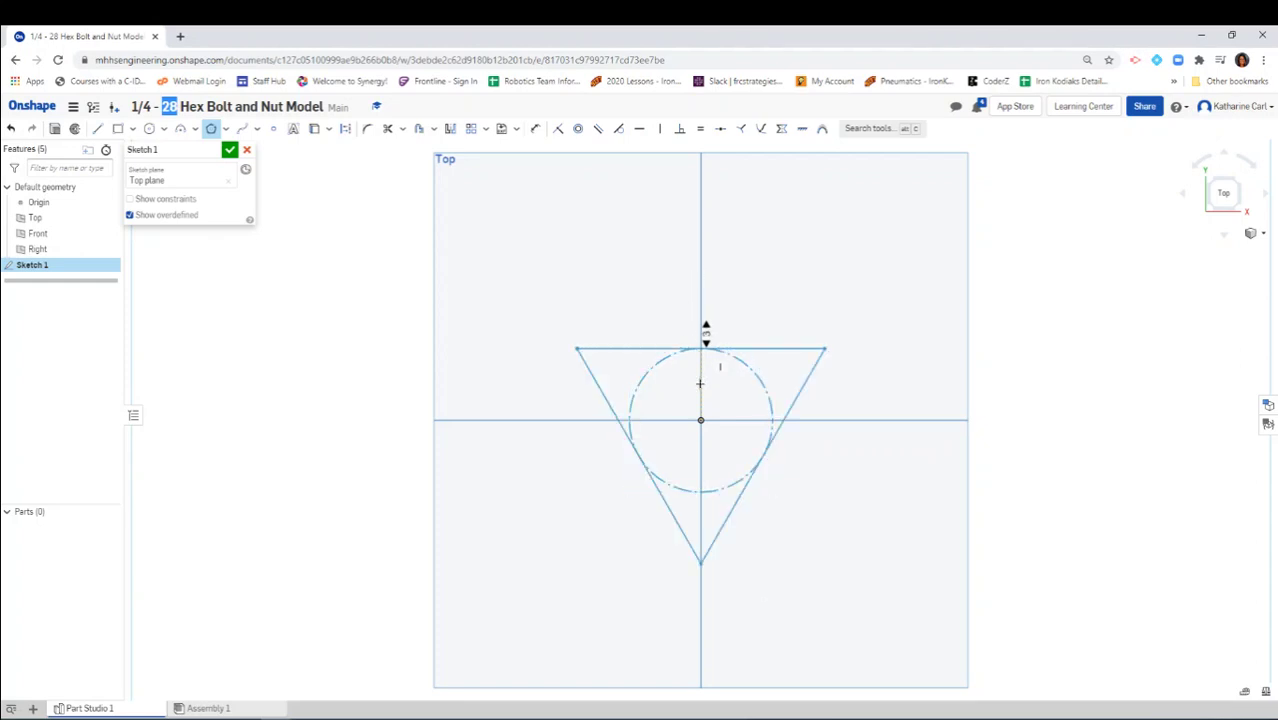
pyautogui.scroll(3, 704, 368)
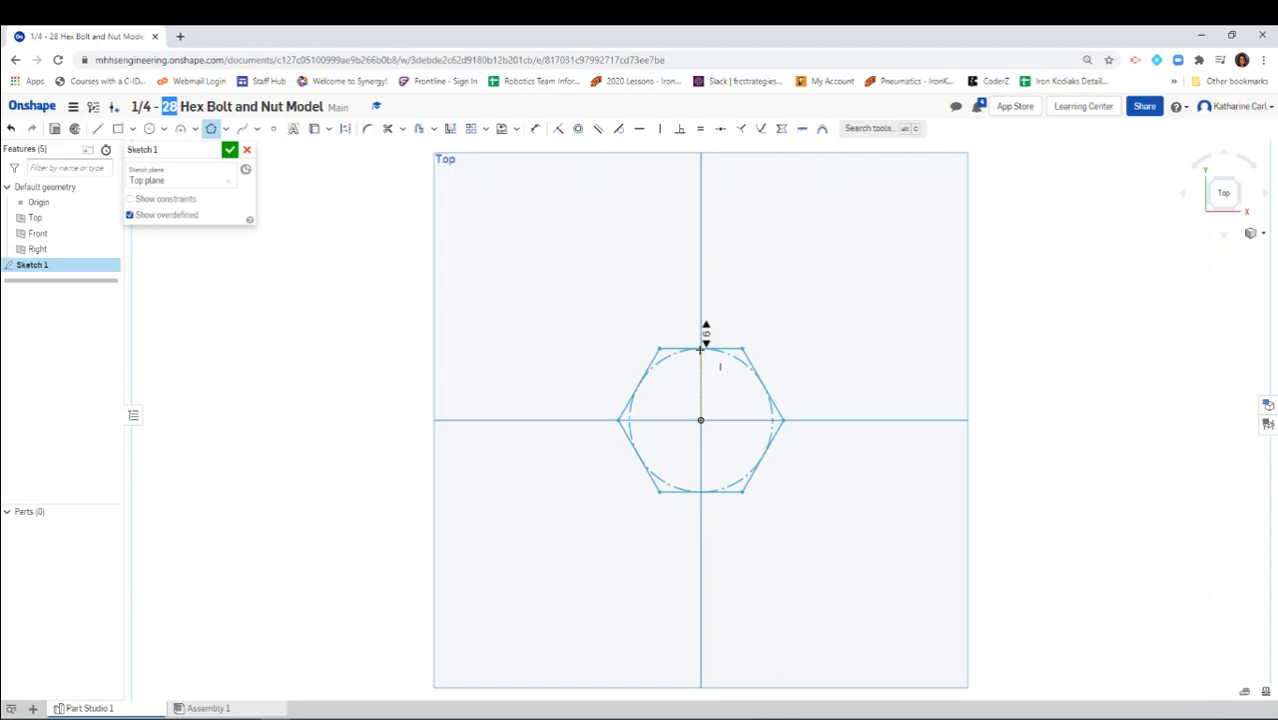
pyautogui.click(700, 348)
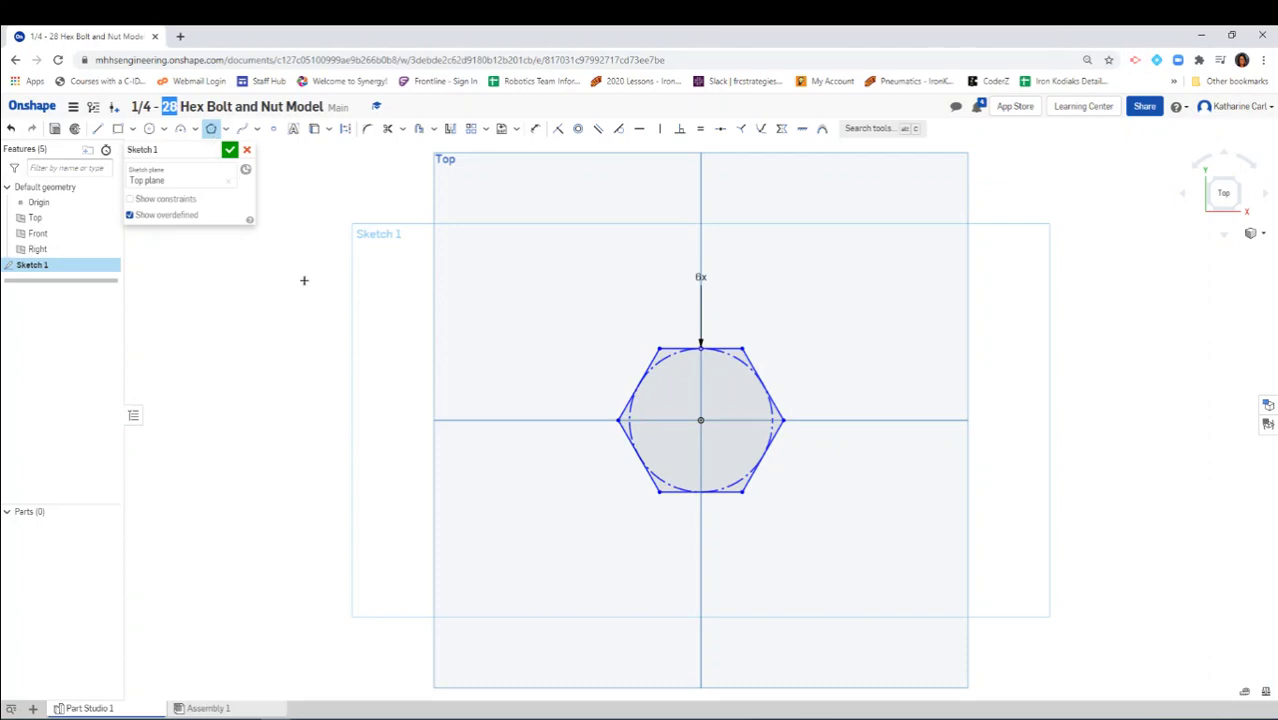
pyautogui.press('Escape')
pyautogui.doubleClick(701, 279)
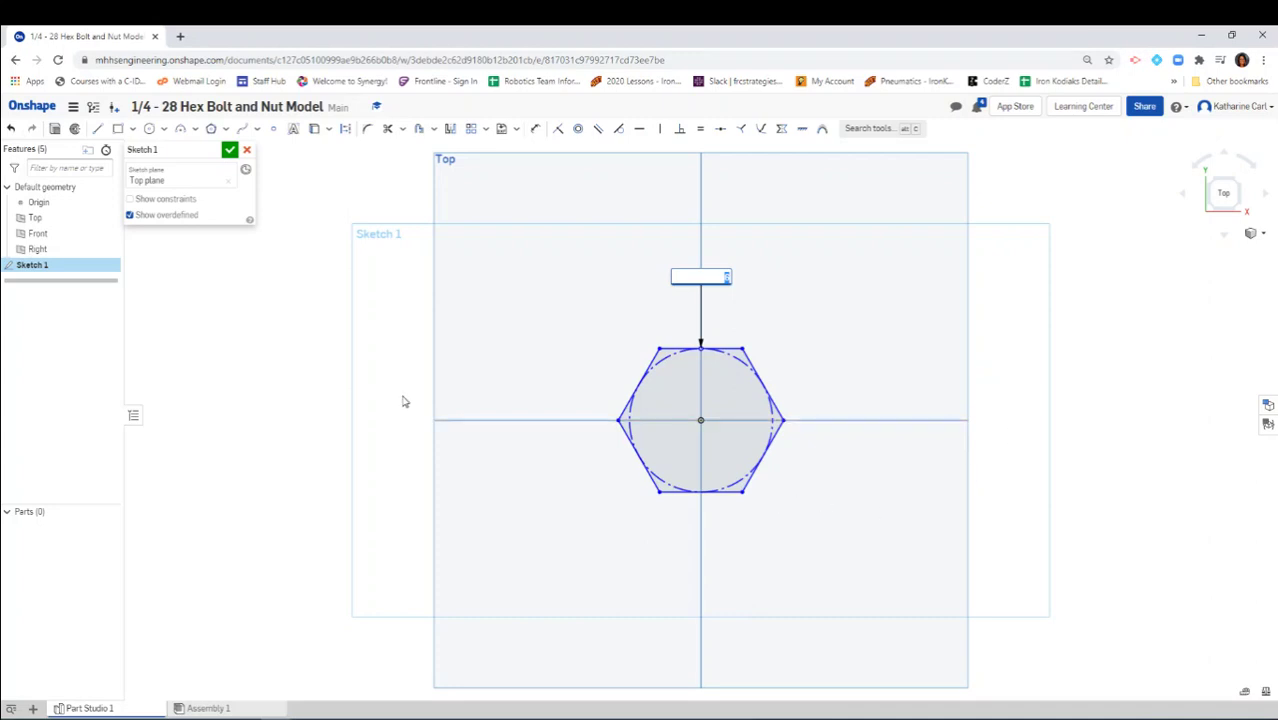
pyautogui.click(326, 270)
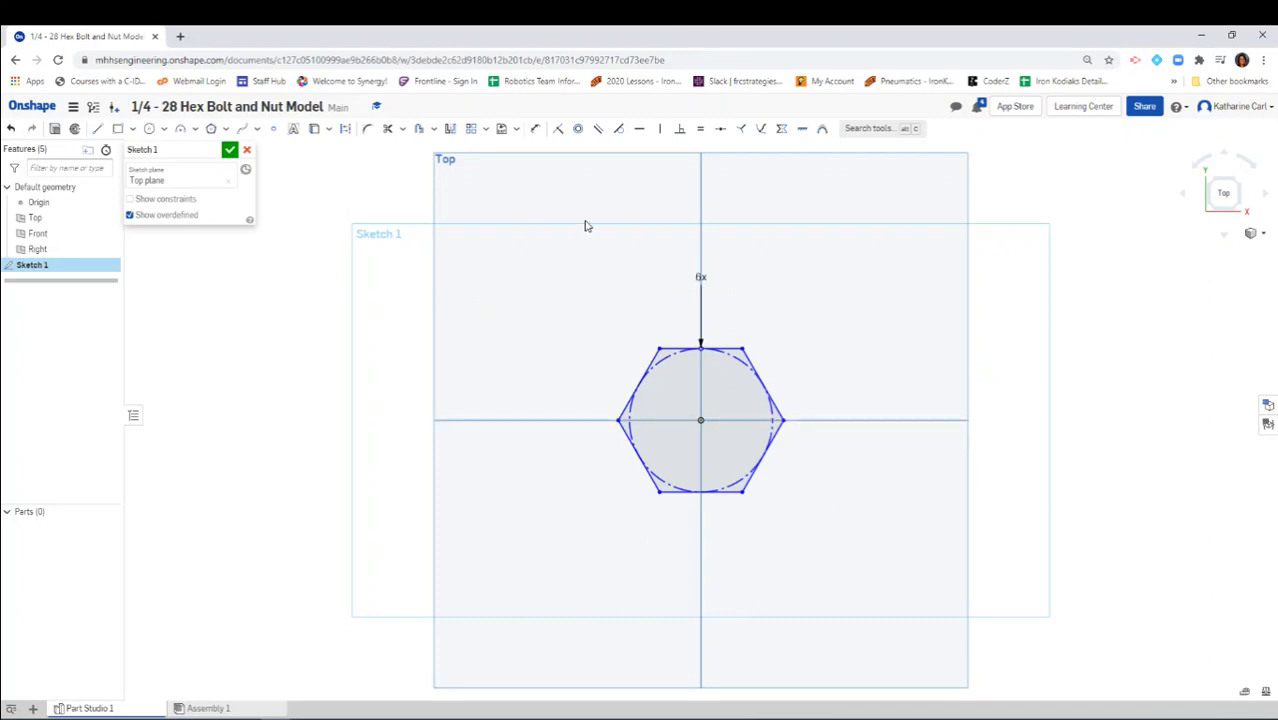
# Dimension the hexagon across its two horizontal flats to 0.5 in and finish the sketch
pyautogui.click(535, 131)
pyautogui.click(729, 348)
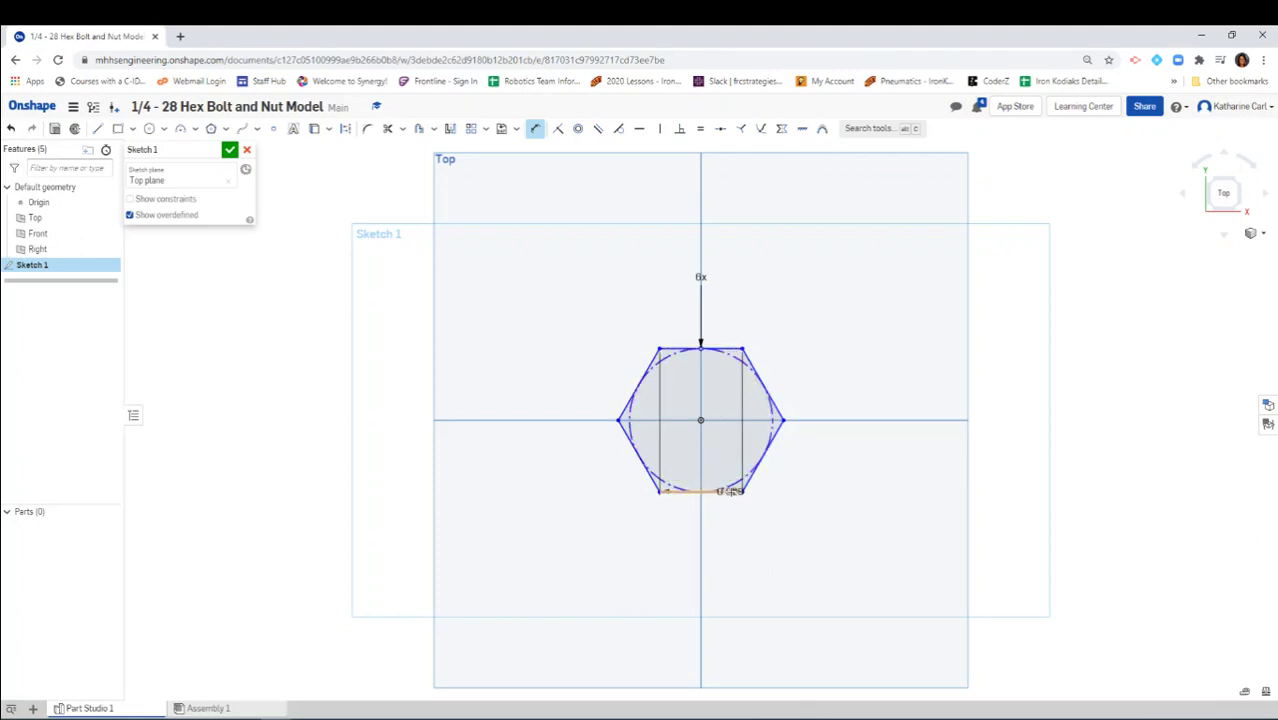
pyautogui.click(731, 492)
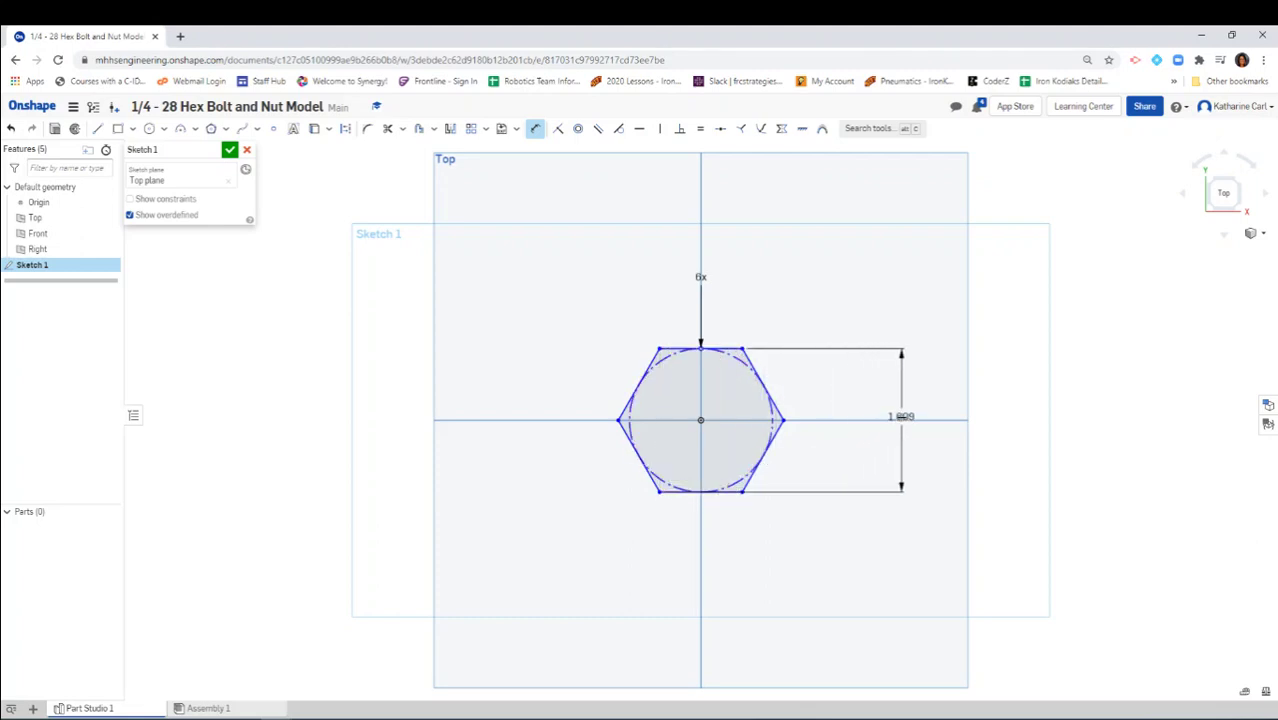
pyautogui.click(902, 418)
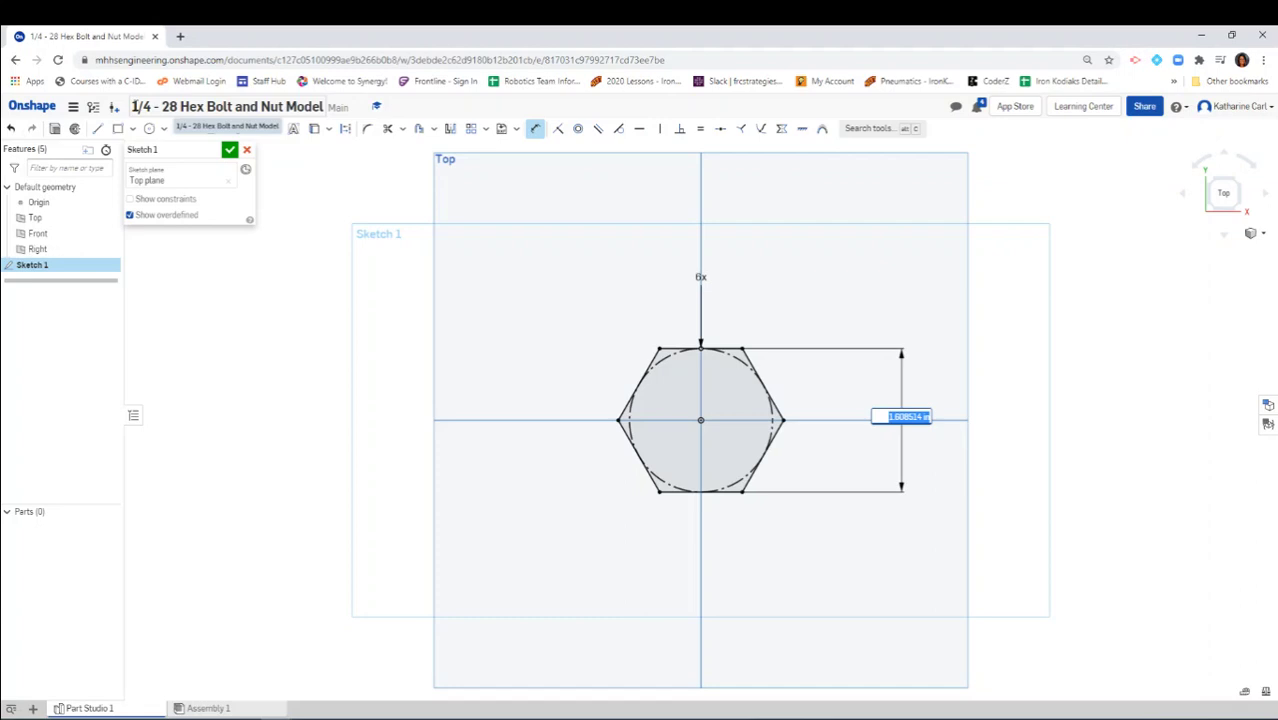
pyautogui.press('BackSpace')
pyautogui.write('0.5')
pyautogui.press('Return')
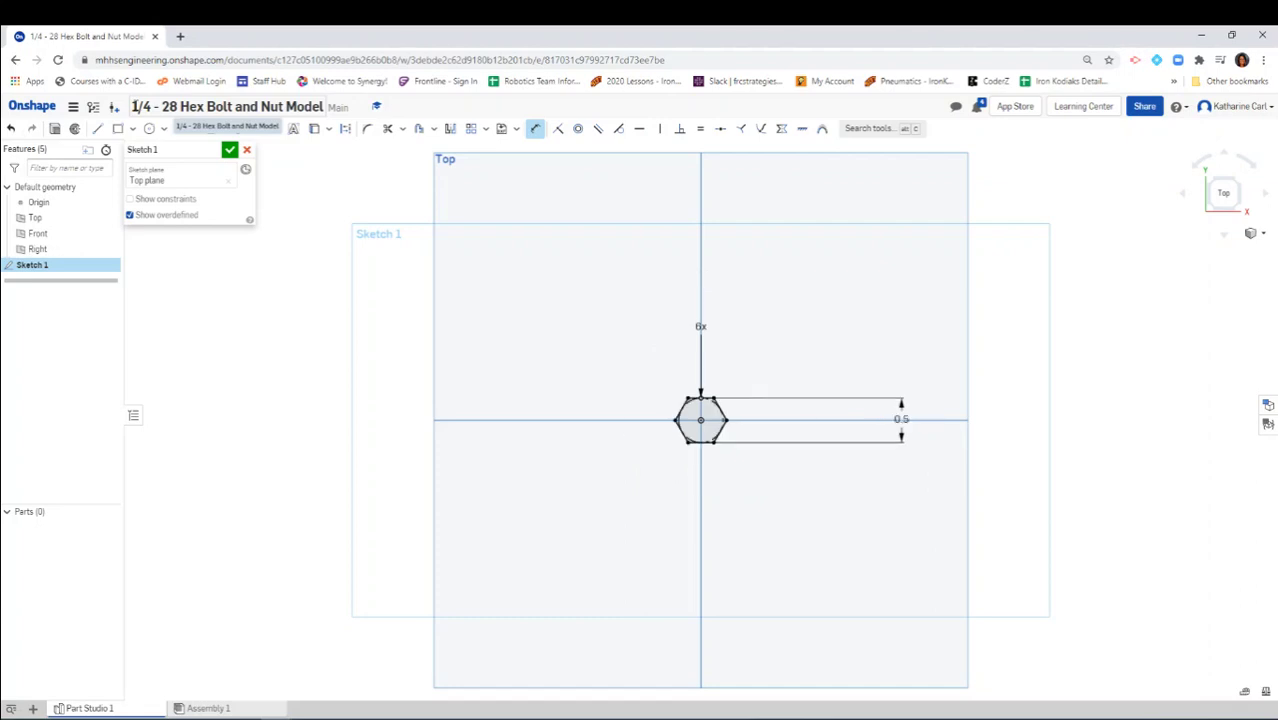
pyautogui.scroll(5, 726, 437)
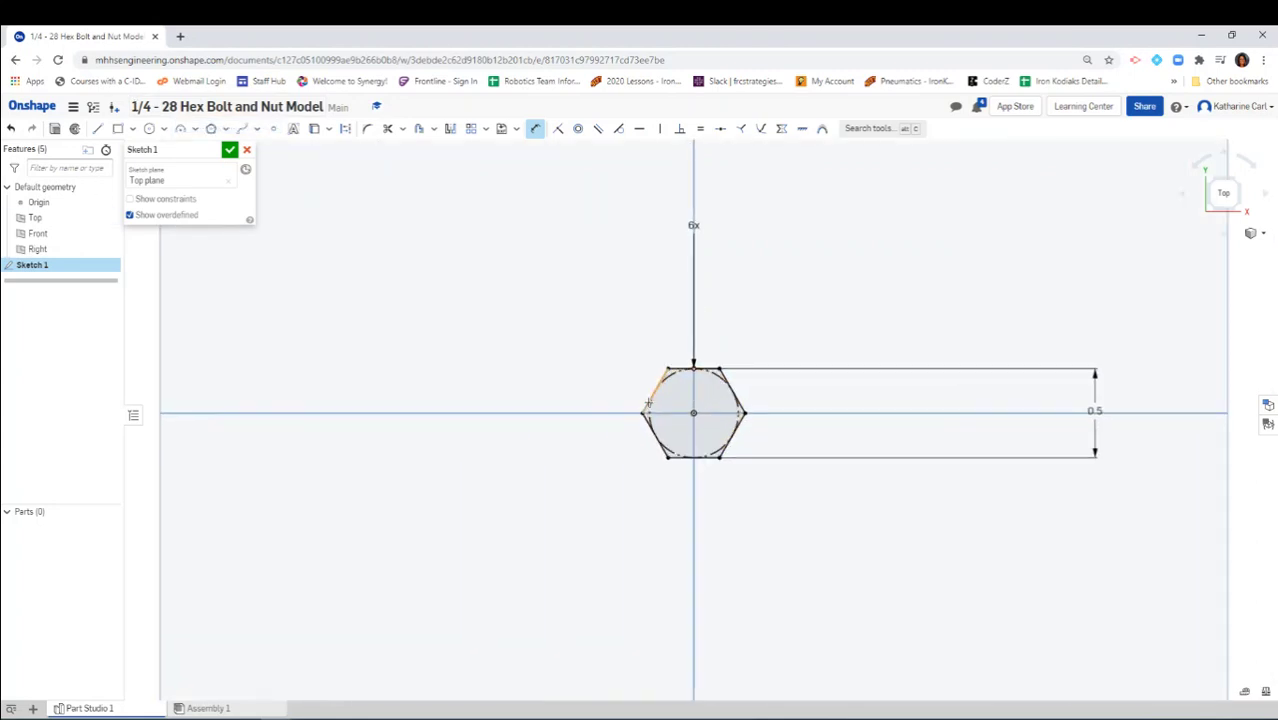
pyautogui.scroll(1, 918, 394)
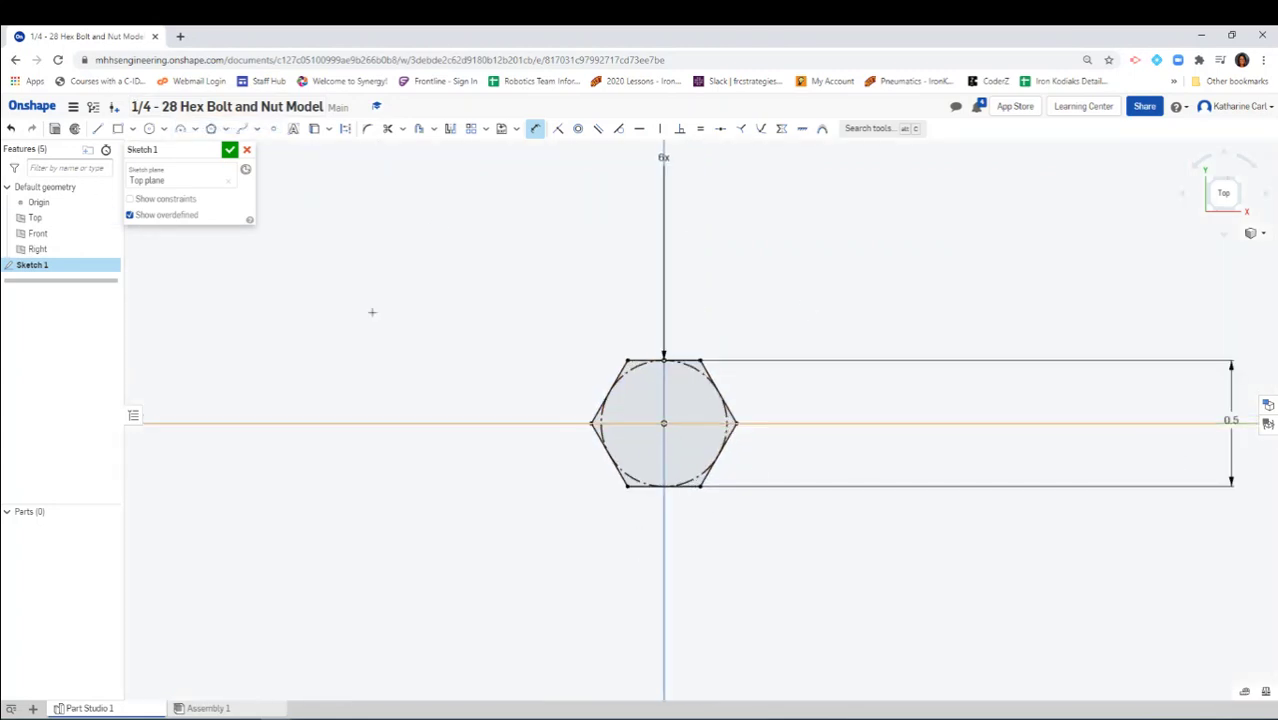
pyautogui.click(229, 150)
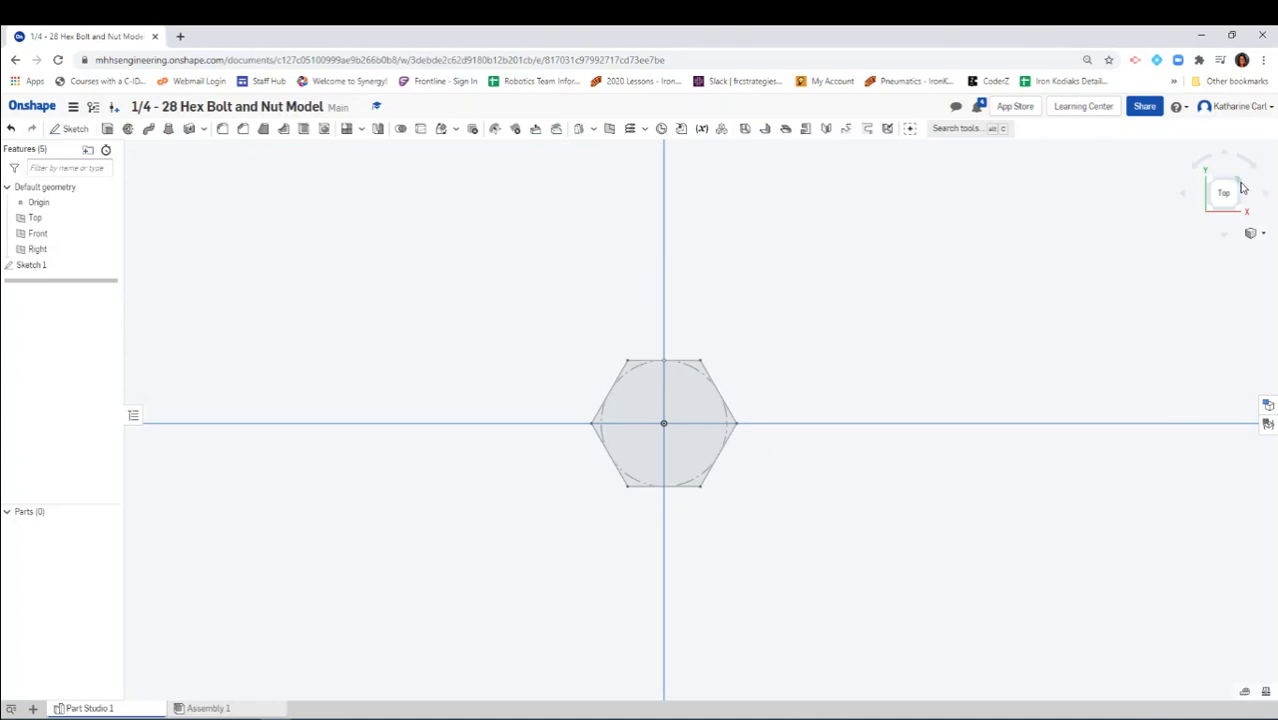
# Extrude the hexagon sketch region as a new solid with a blind depth of 0.188 in
pyautogui.click(1238, 210)
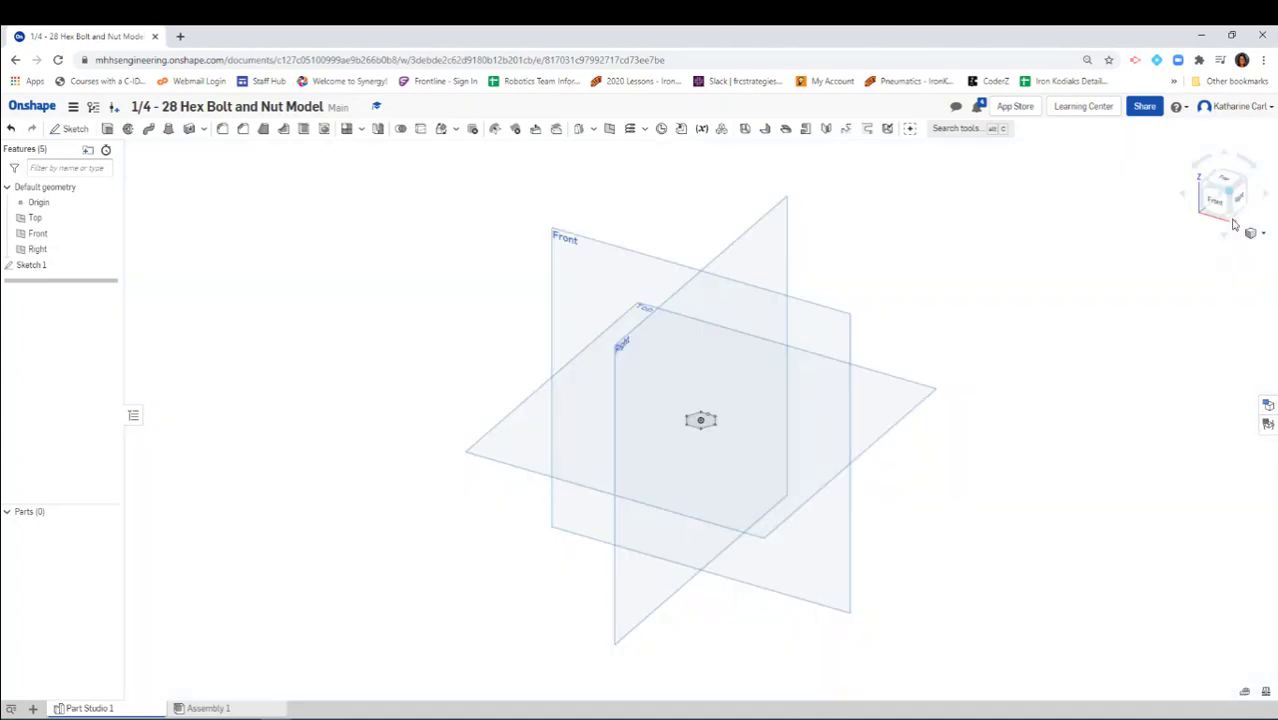
pyautogui.scroll(5, 690, 440)
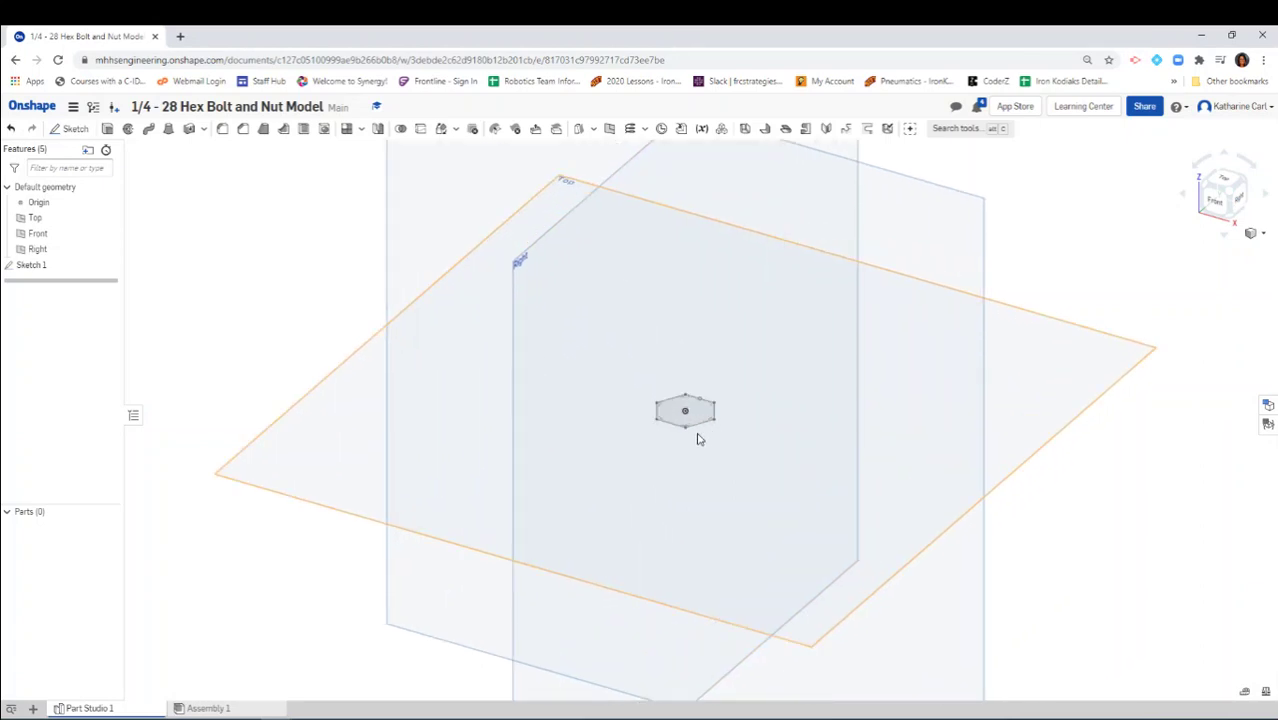
pyautogui.click(106, 129)
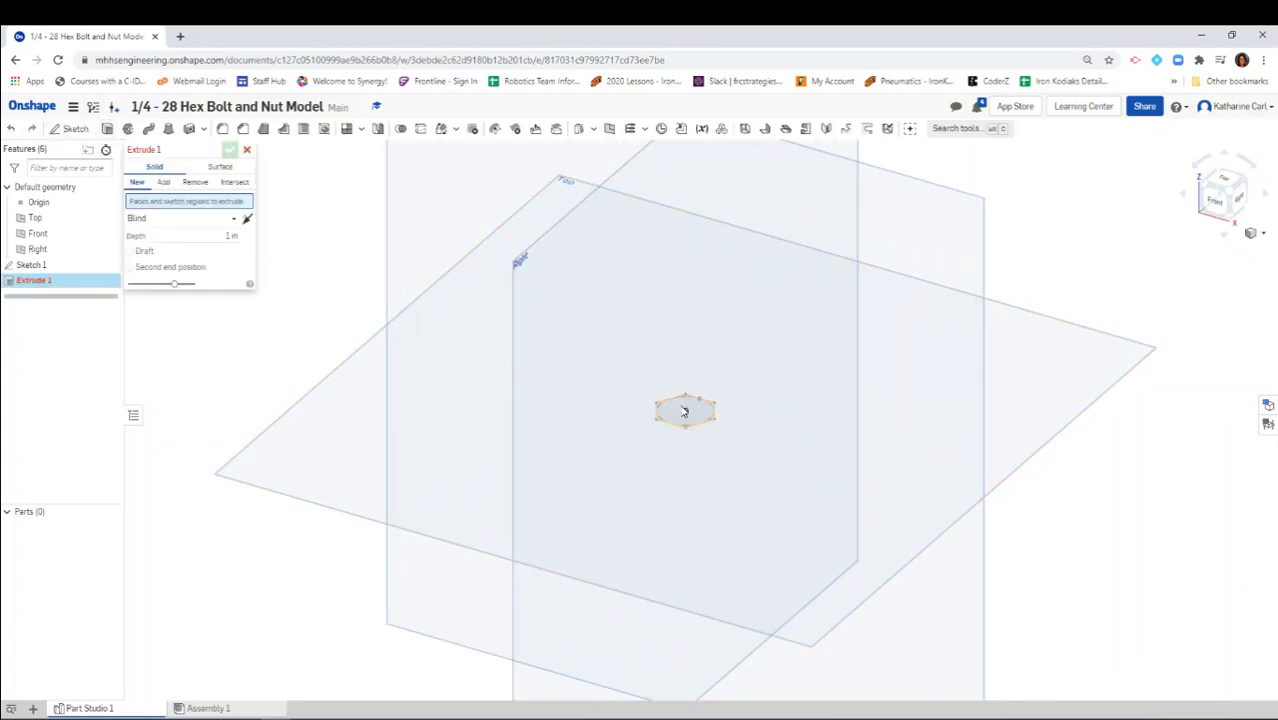
pyautogui.click(684, 411)
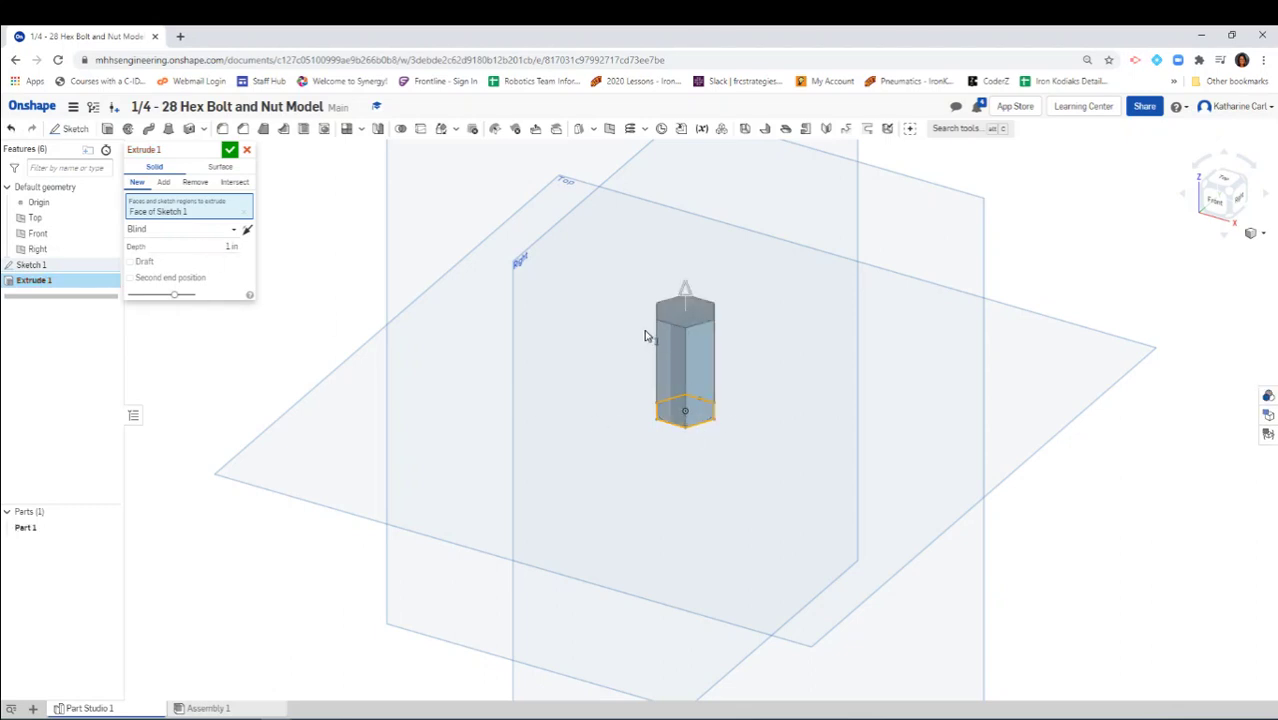
pyautogui.click(229, 246)
pyautogui.write('188')
pyautogui.press('Return')
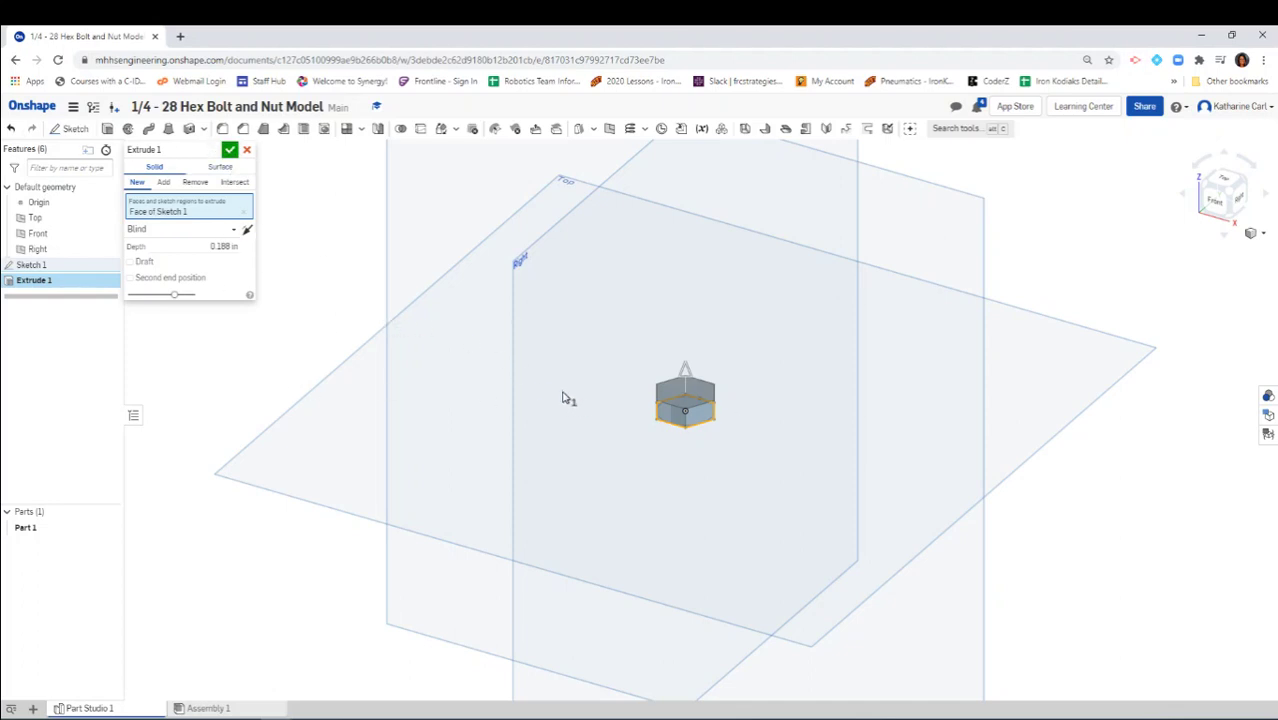
pyautogui.click(230, 152)
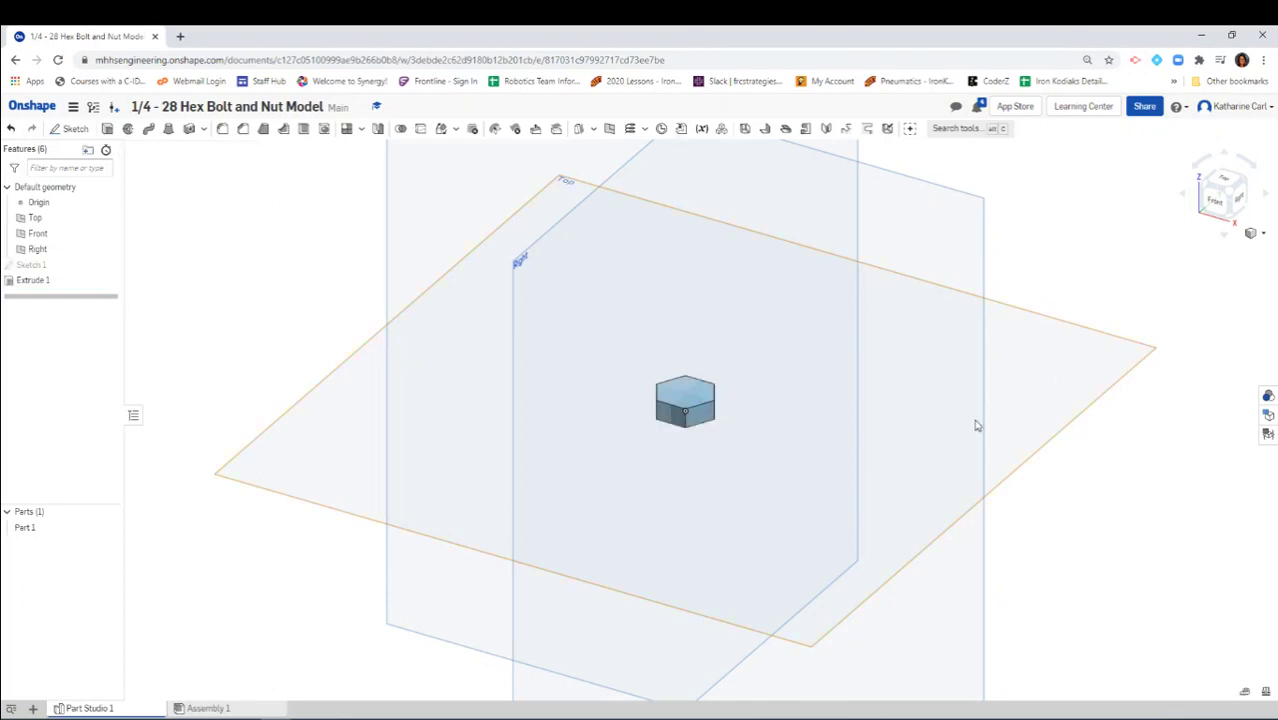
# Sketch a 0.25 in diameter circle centred on the origin on the hexagonal head's top face, and finish the sketch
pyautogui.click(70, 128)
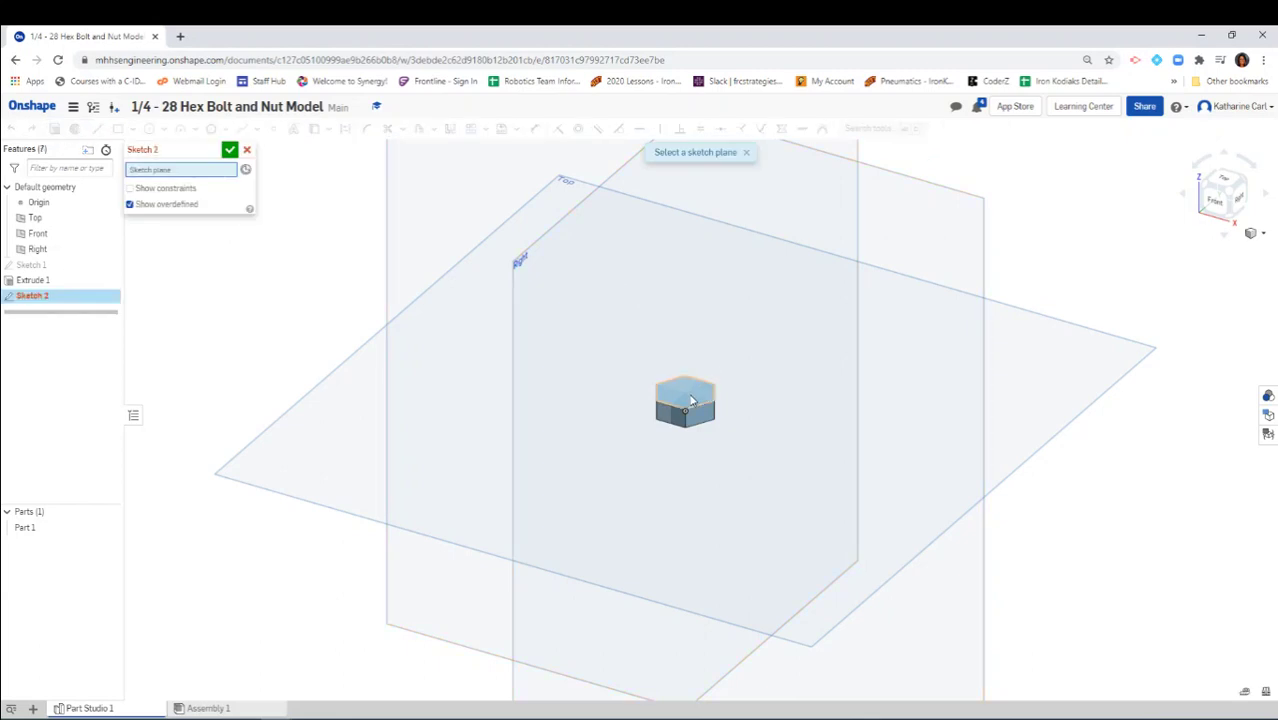
pyautogui.scroll(3, 690, 400)
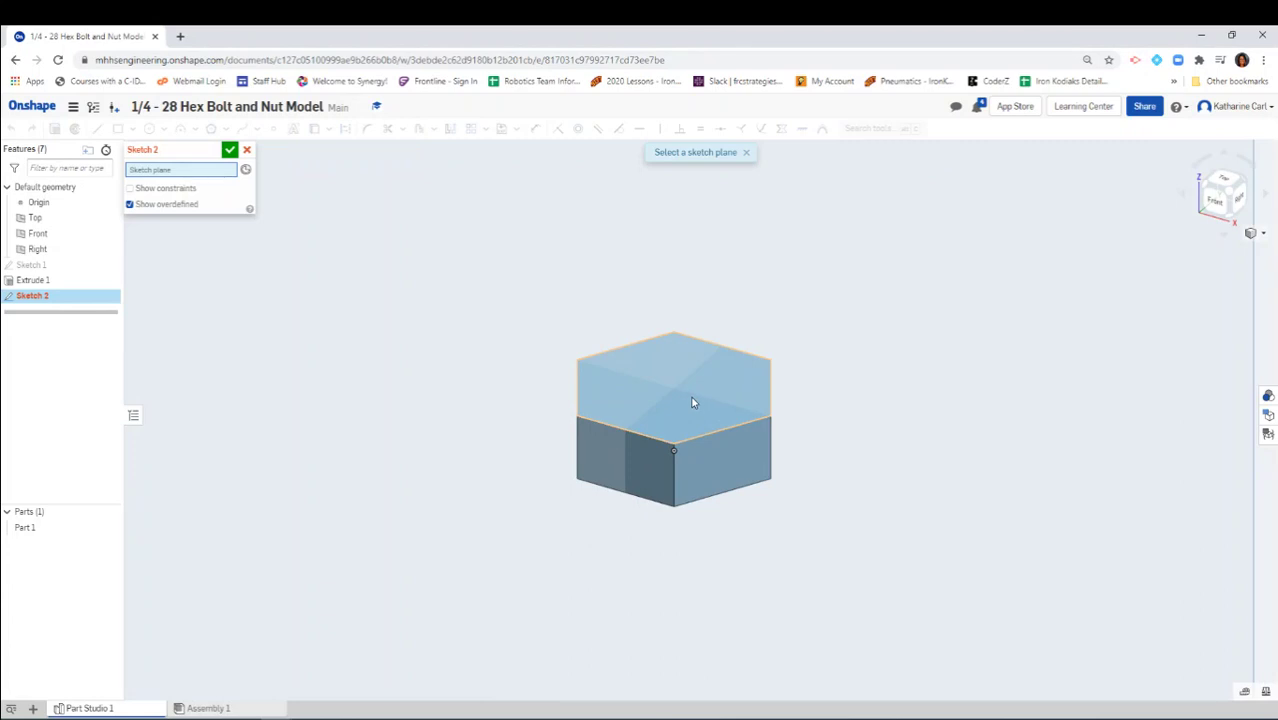
pyautogui.click(692, 402)
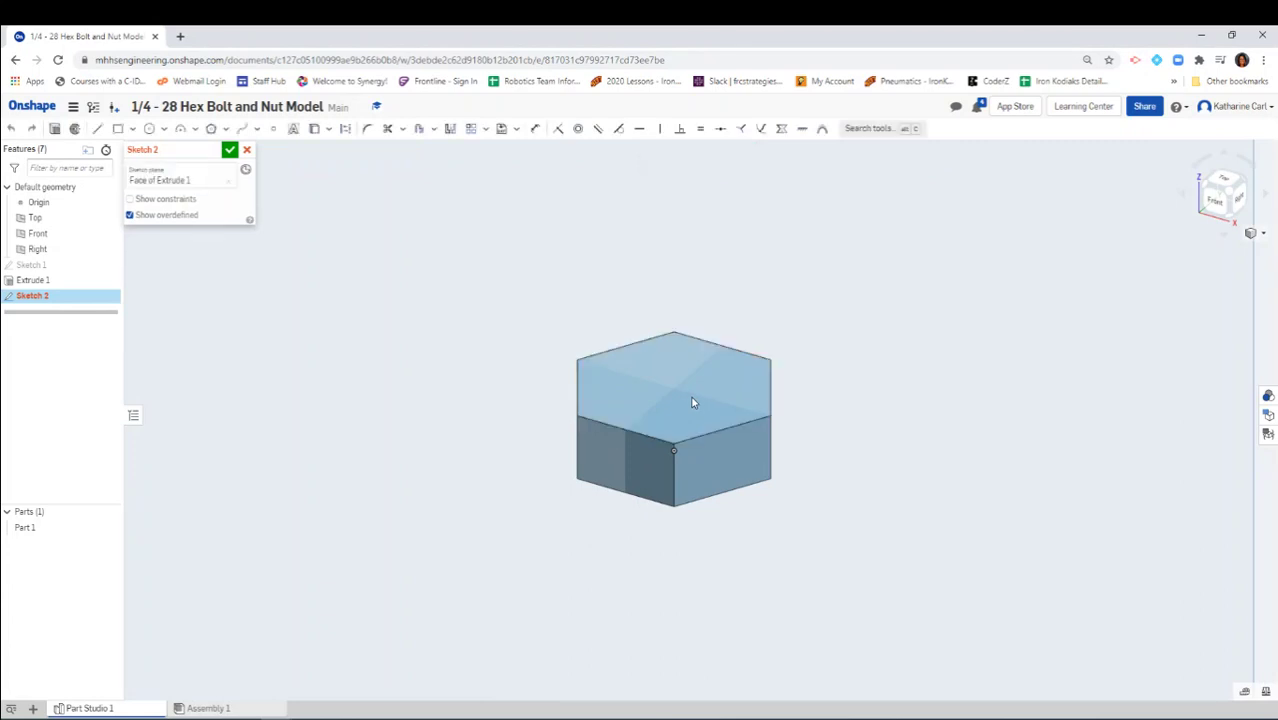
pyautogui.click(1233, 180)
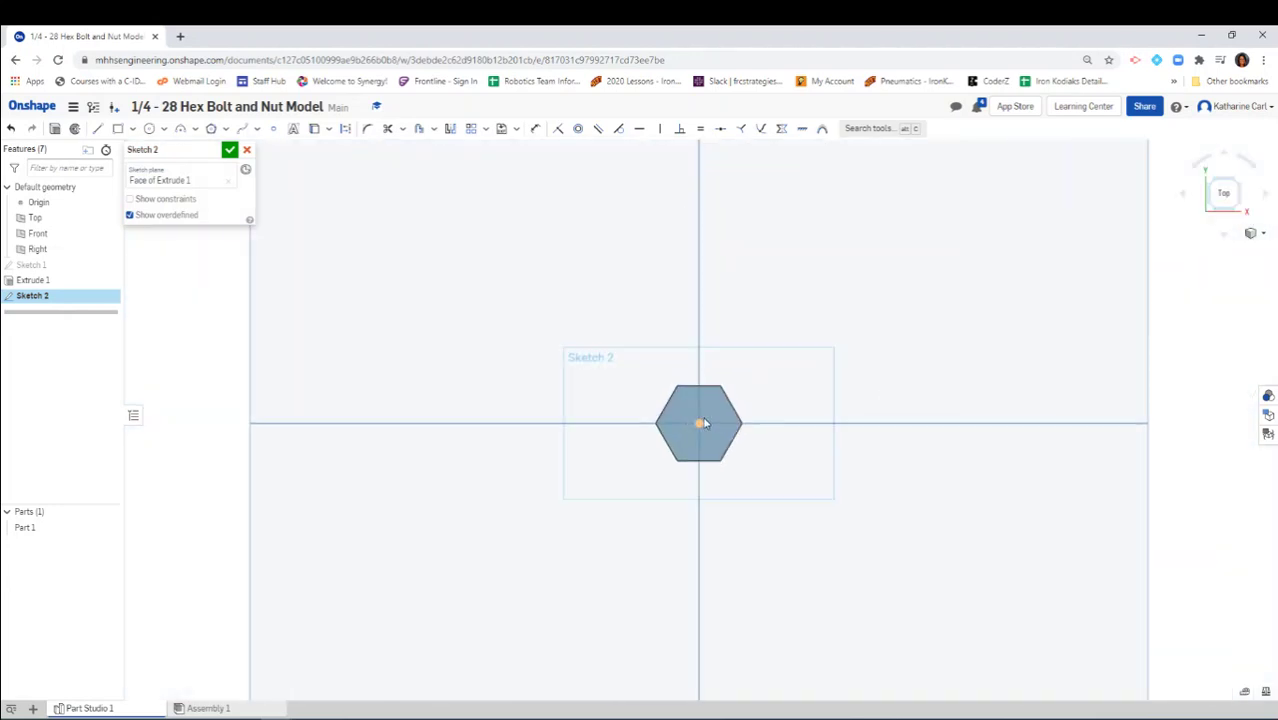
pyautogui.scroll(4, 695, 445)
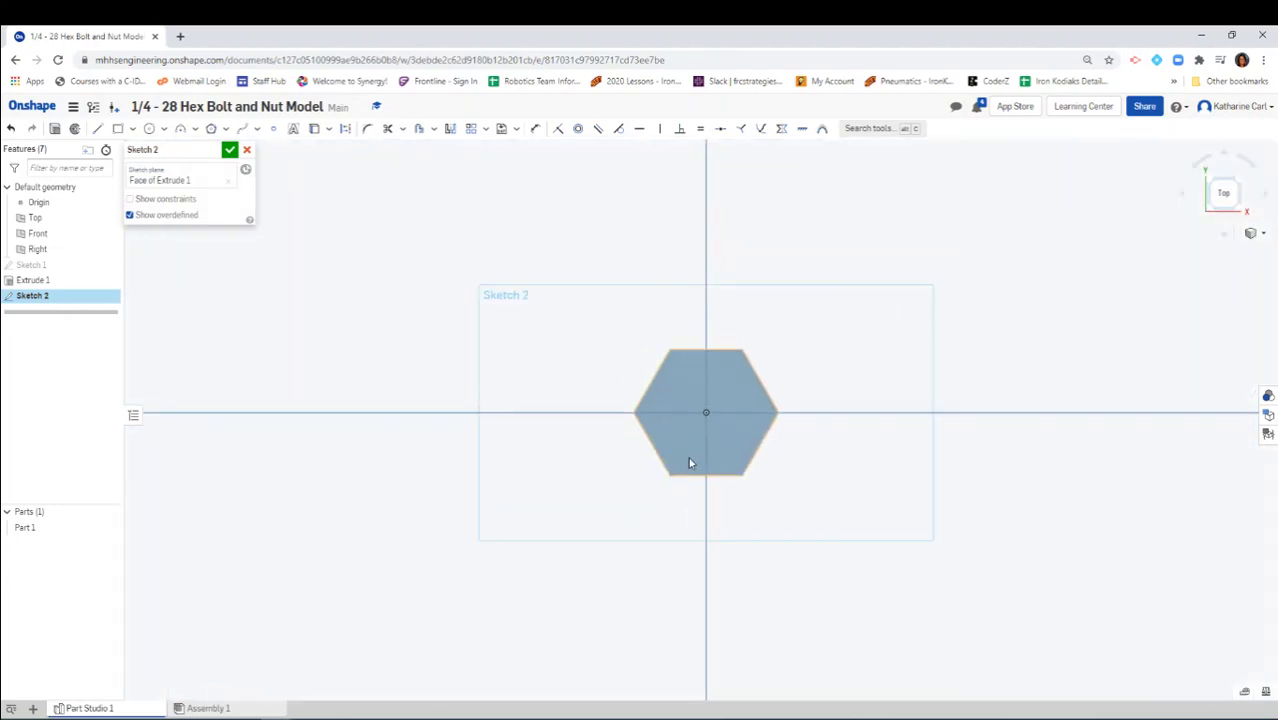
pyautogui.click(148, 131)
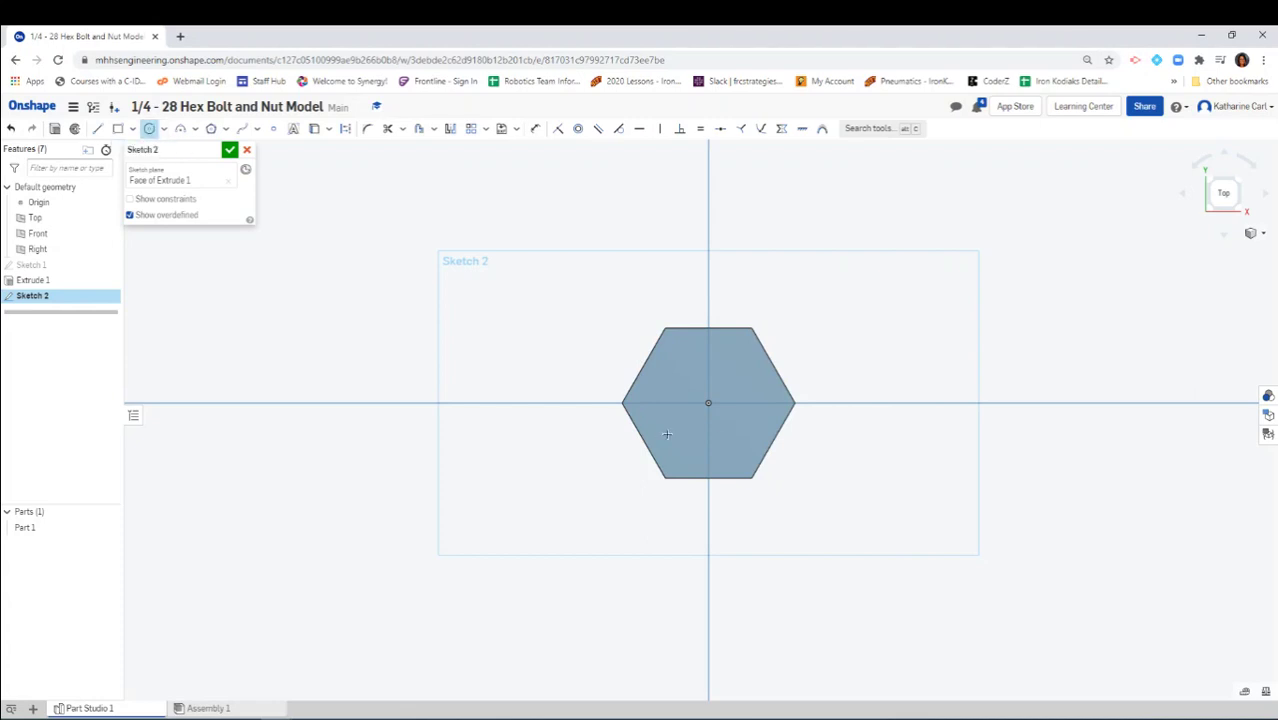
pyautogui.click(724, 360)
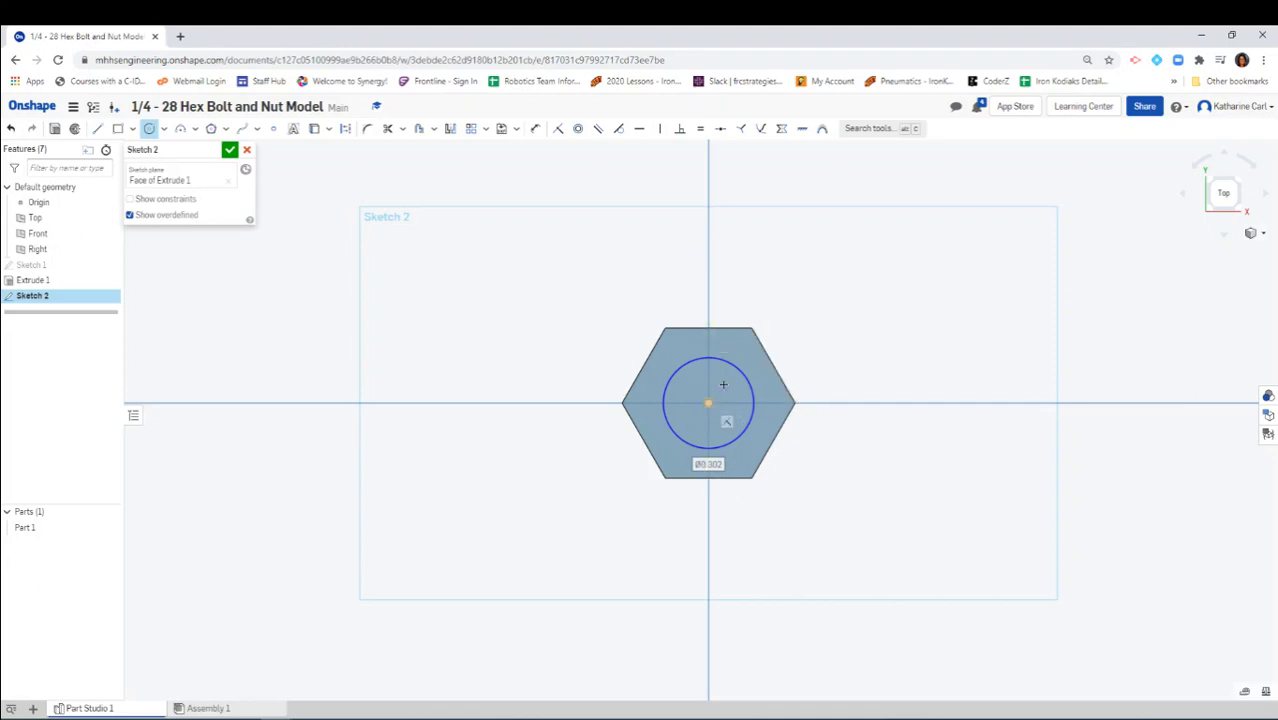
pyautogui.doubleClick(734, 451)
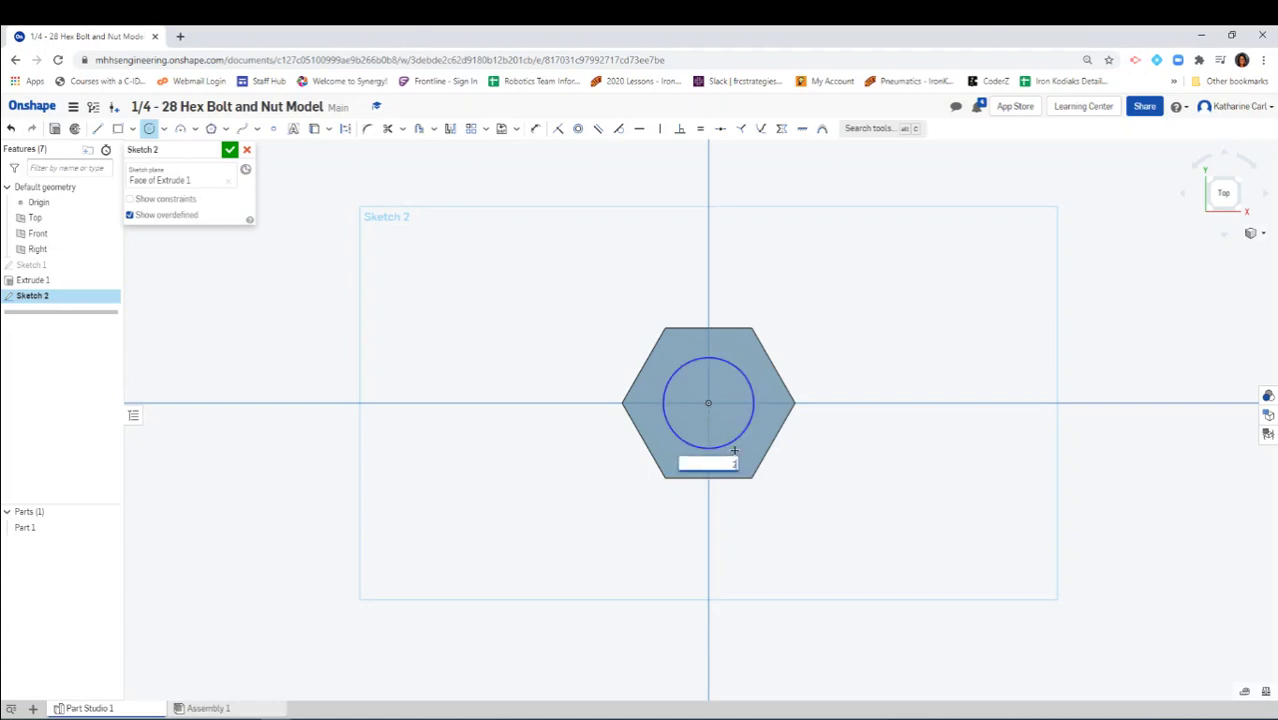
pyautogui.write('.25')
pyautogui.press('Return')
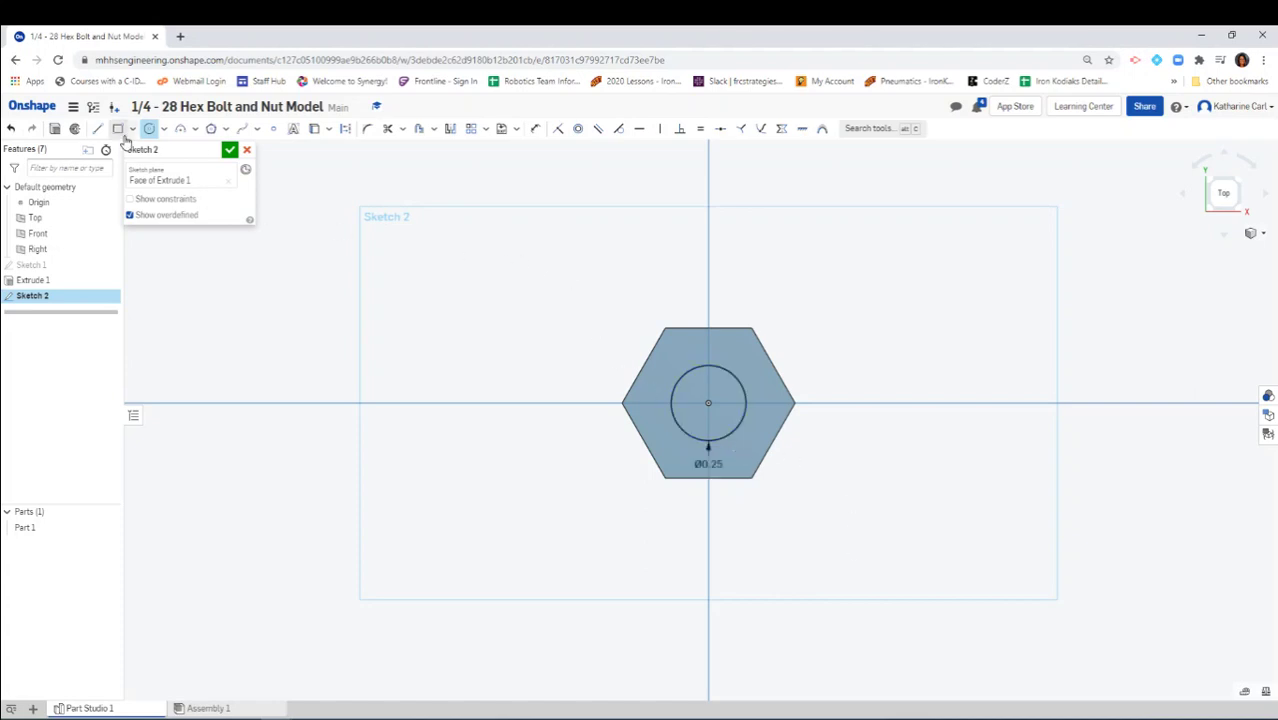
pyautogui.click(234, 156)
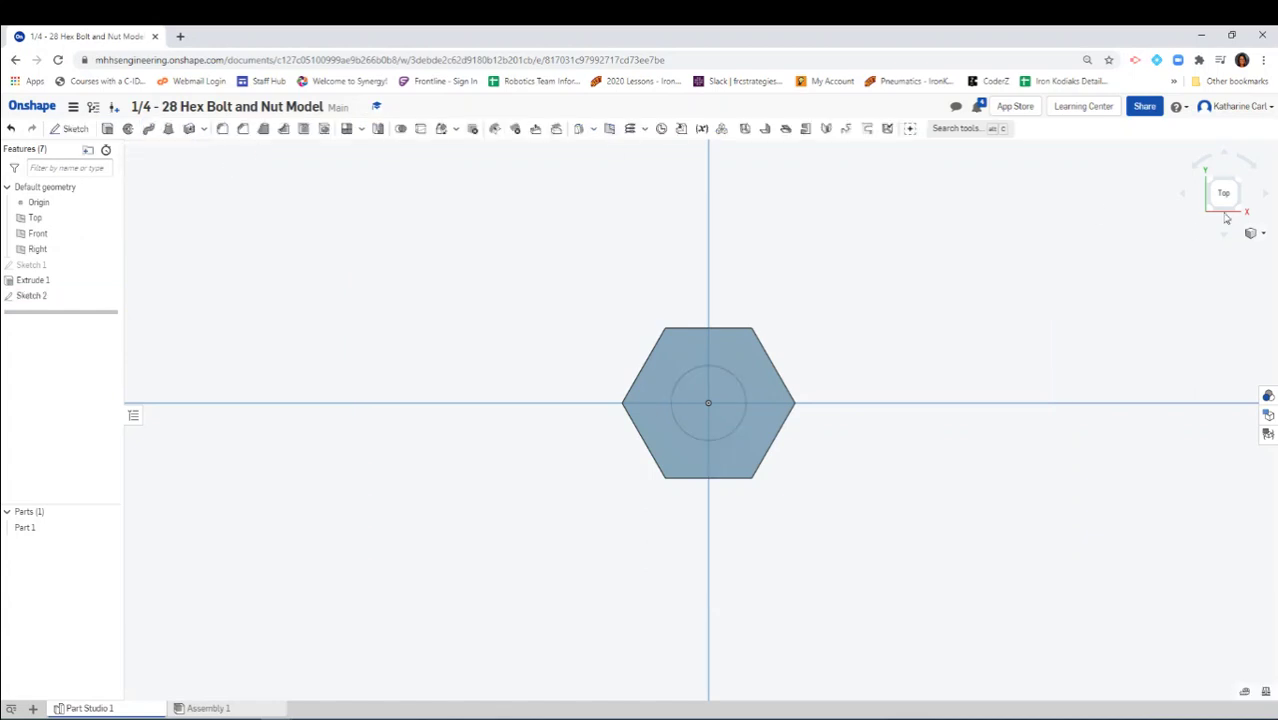
# Extrude the 0.25 in circle on the hexagonal head by a blind depth of 1 in, adding it to the head's part
pyautogui.click(1238, 212)
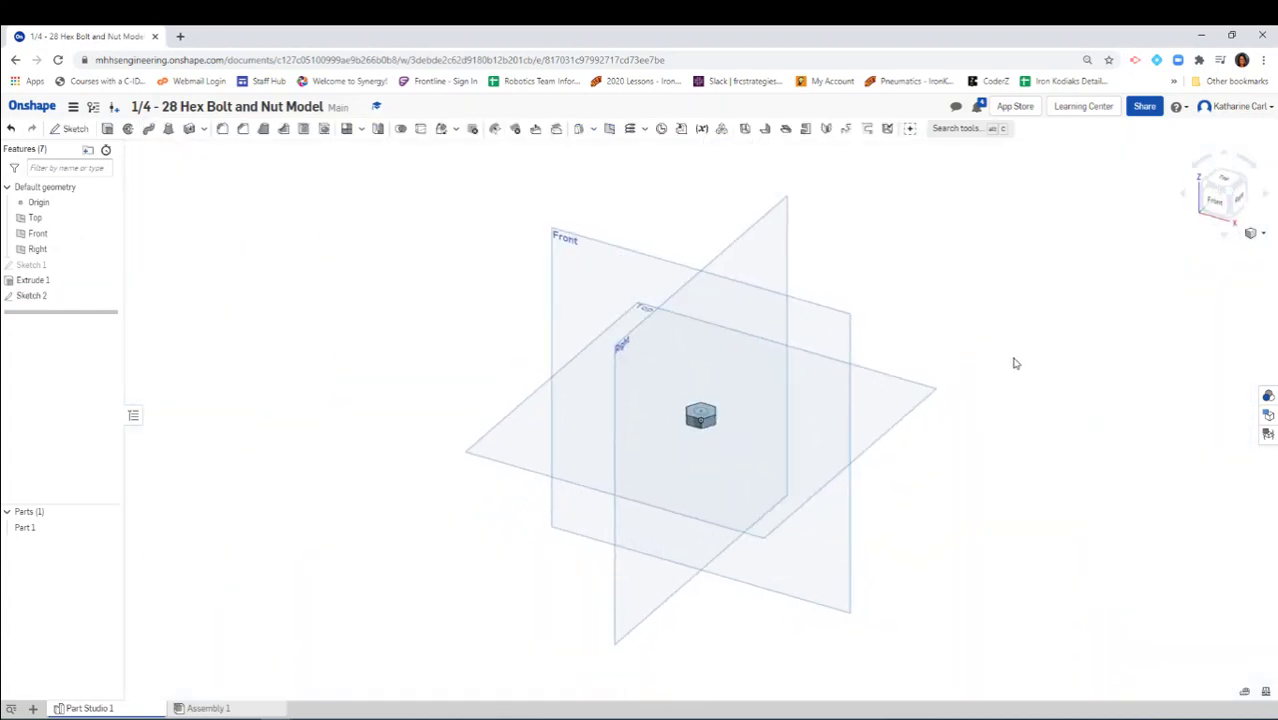
pyautogui.scroll(3, 700, 430)
pyautogui.scroll(5, 678, 412)
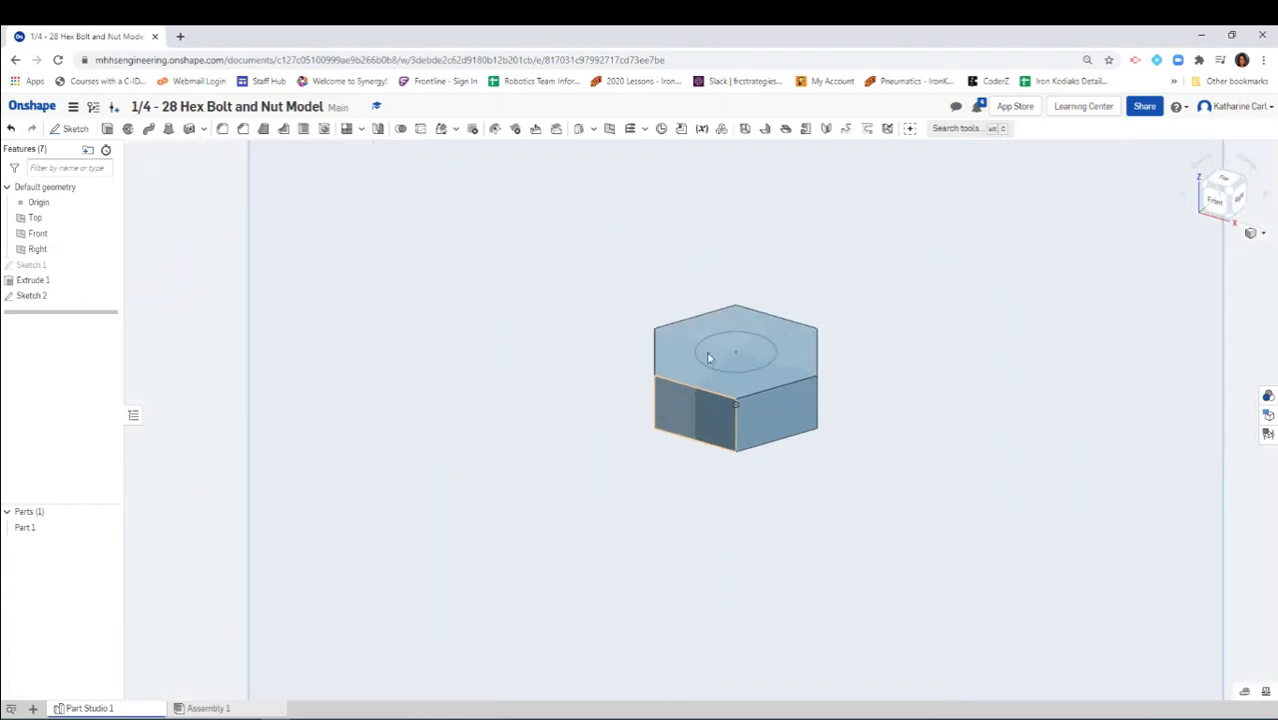
pyautogui.moveTo(910, 348); pyautogui.dragTo(876, 505, button='middle')
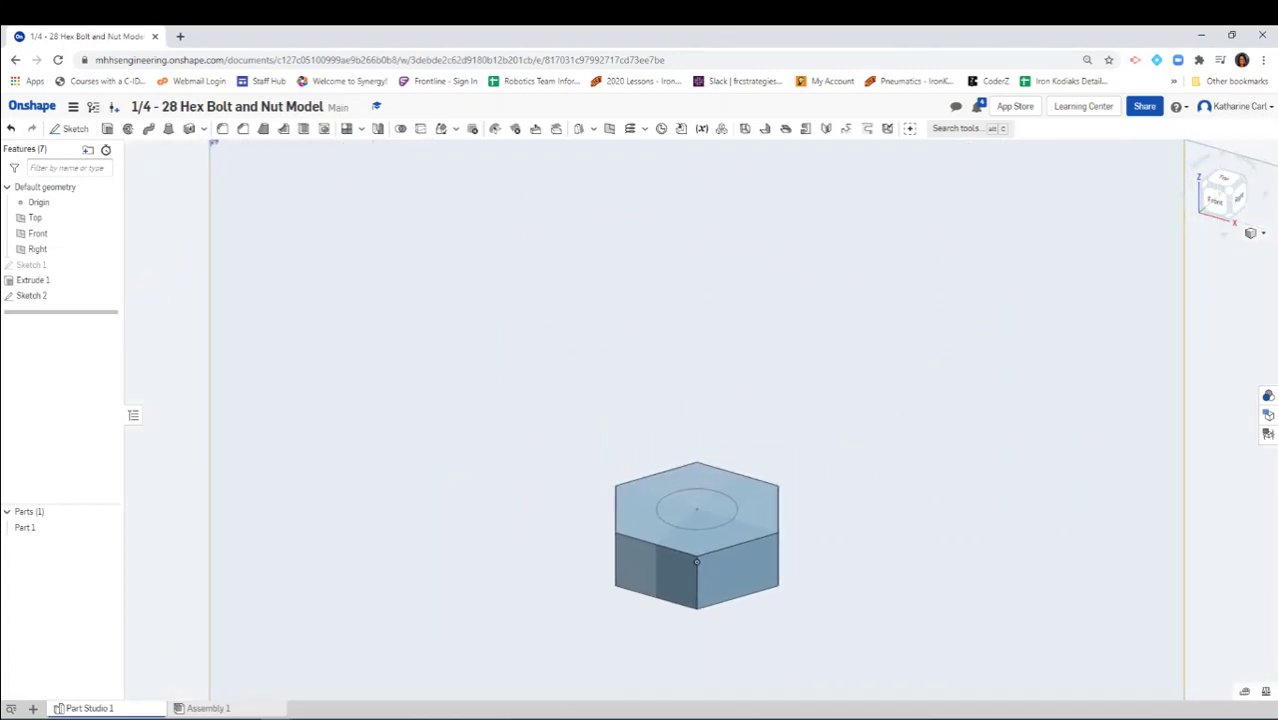
pyautogui.click(107, 129)
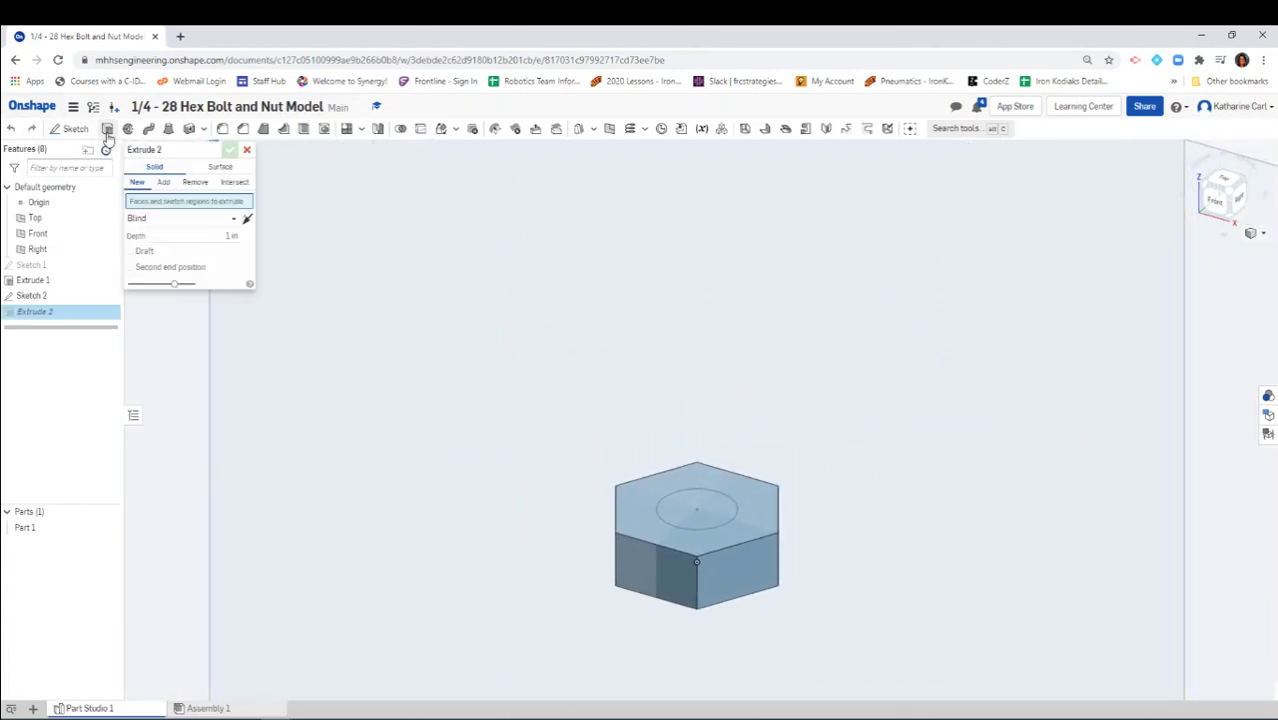
pyautogui.click(695, 516)
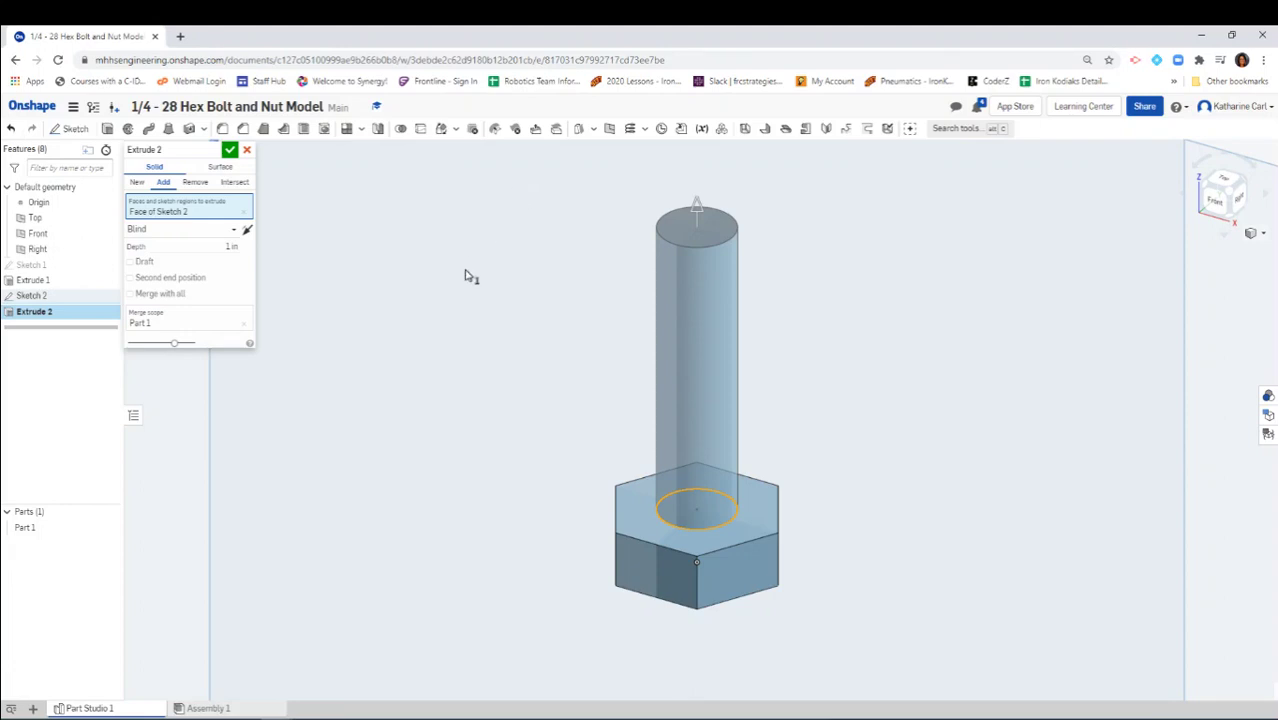
pyautogui.click(230, 151)
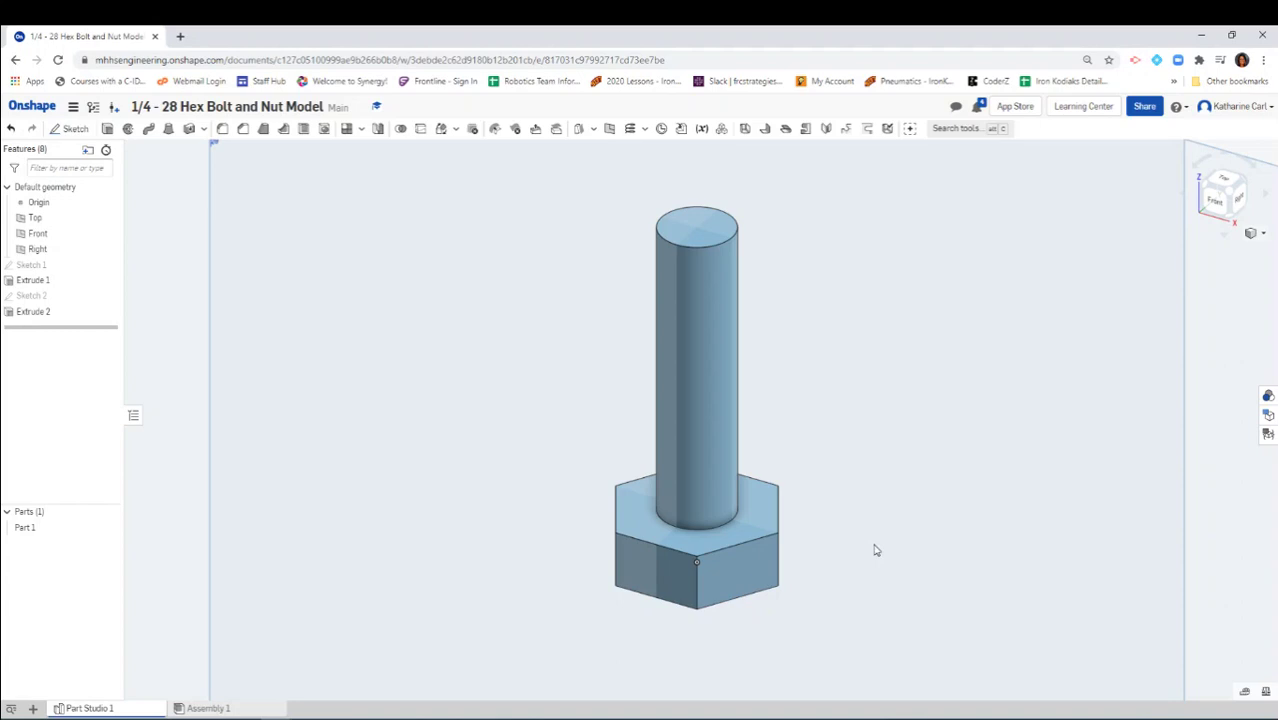
# Sketch a 0.5 in diameter circle on the hexagonal head's outer end face, centred on the origin and touching the hexagon's flats
pyautogui.click(698, 561)
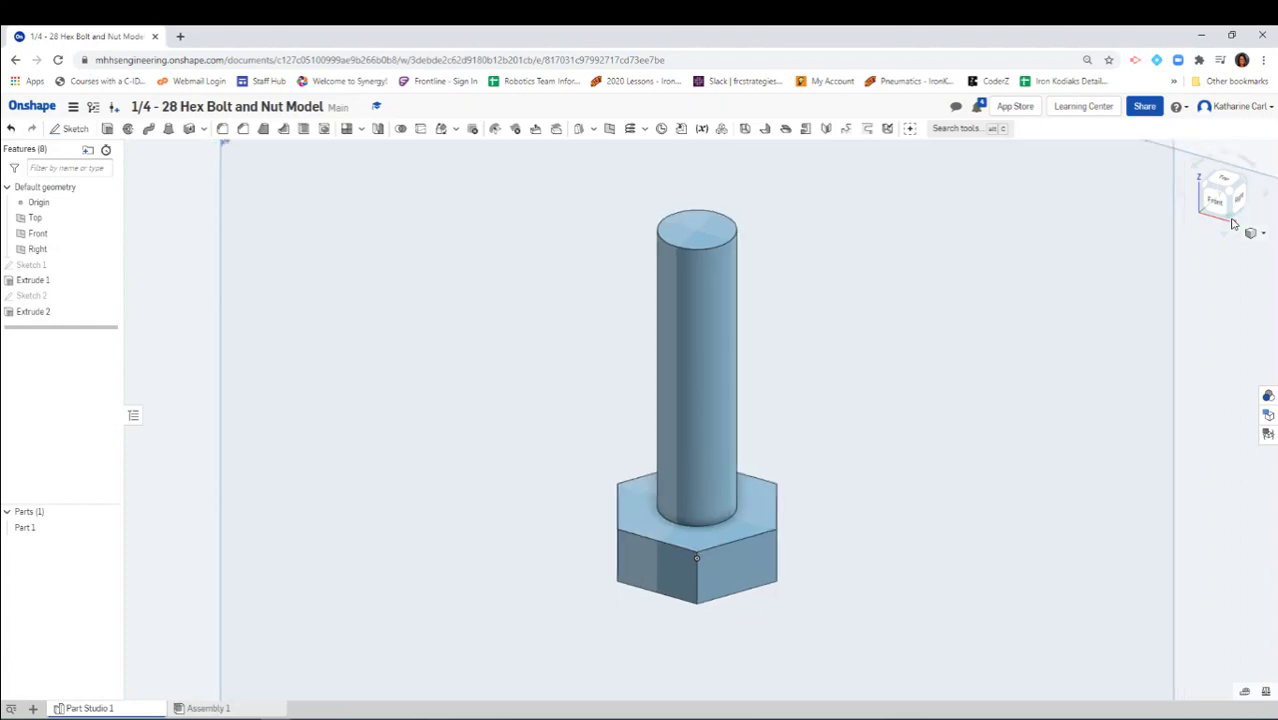
pyautogui.click(1233, 224)
pyautogui.scroll(3, 699, 442)
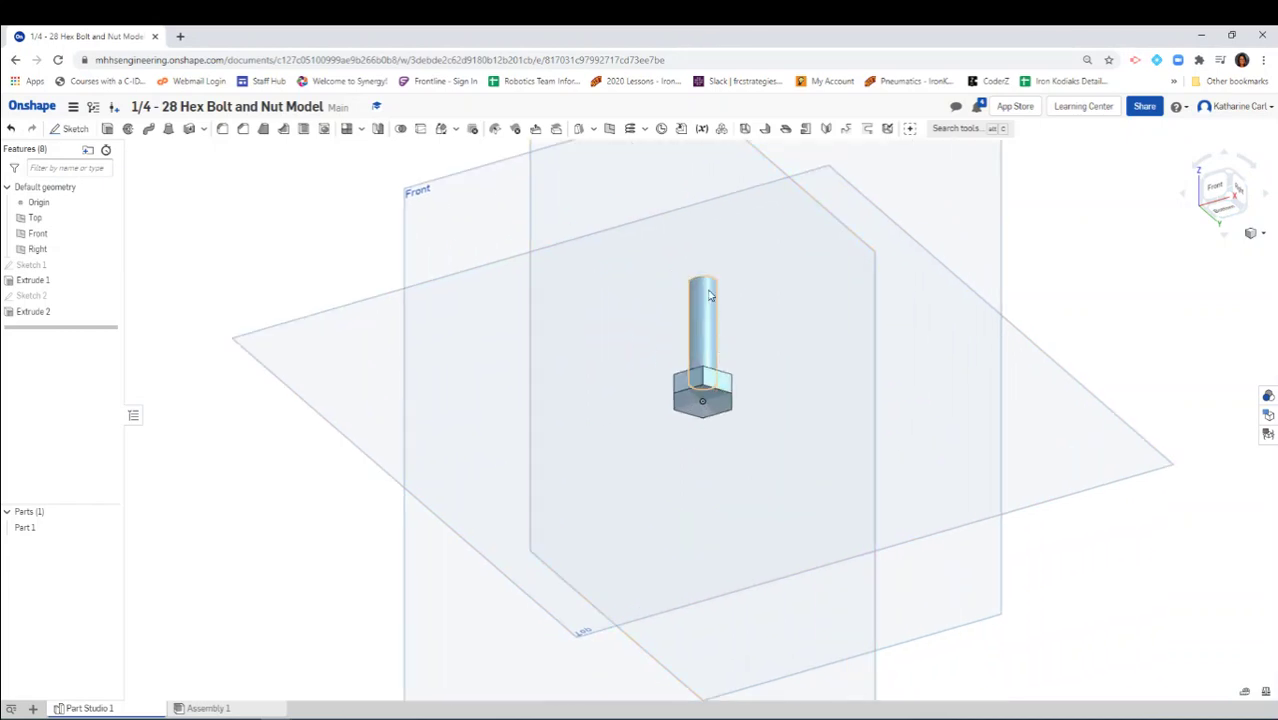
pyautogui.scroll(3, 699, 442)
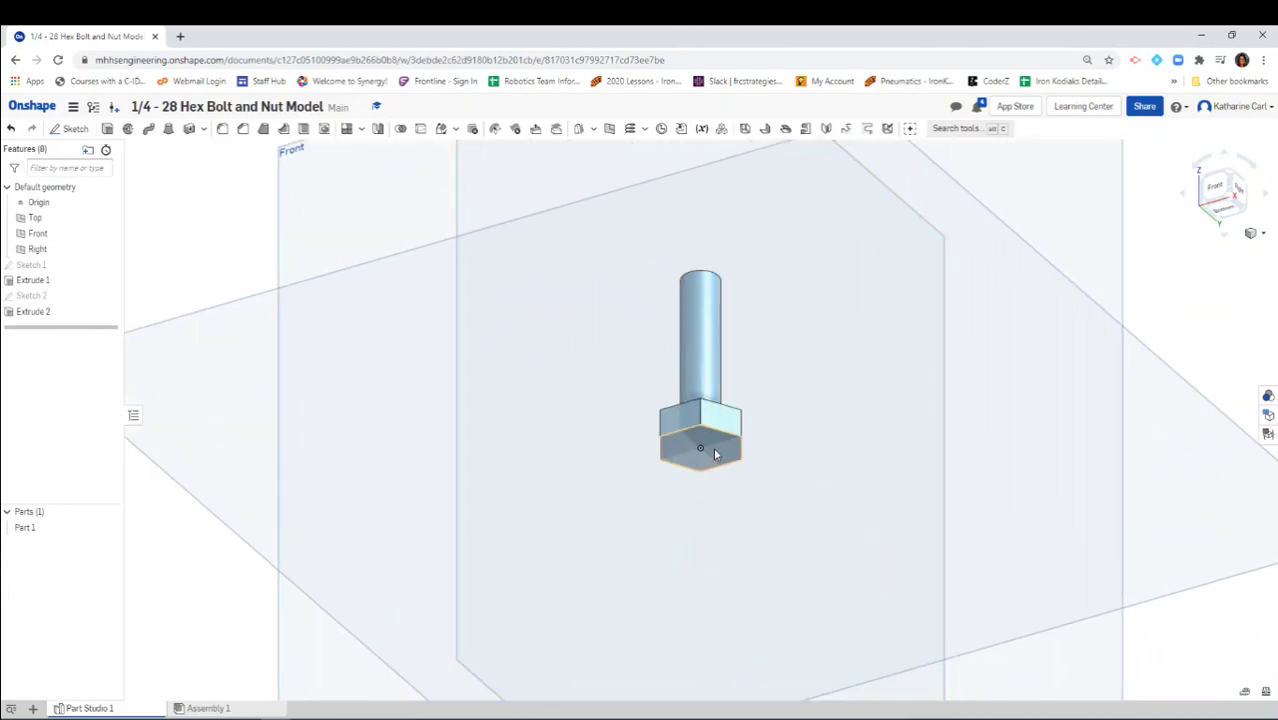
pyautogui.click(68, 128)
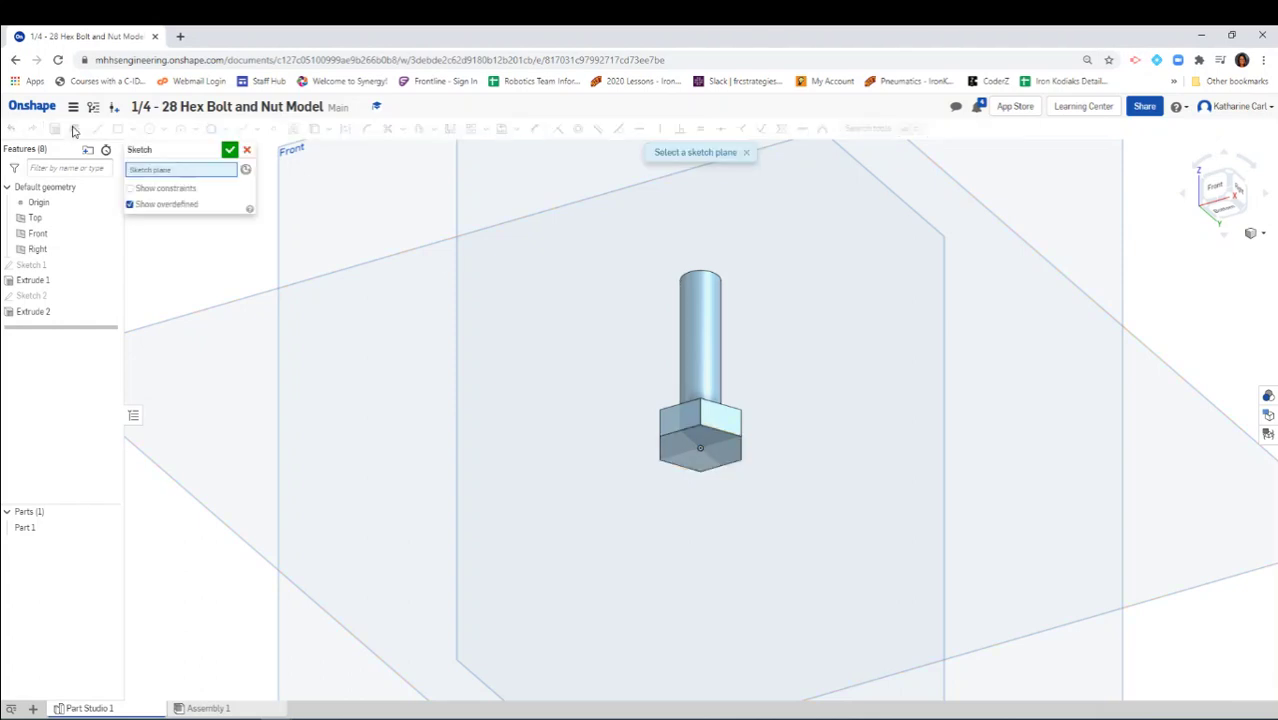
pyautogui.click(673, 450)
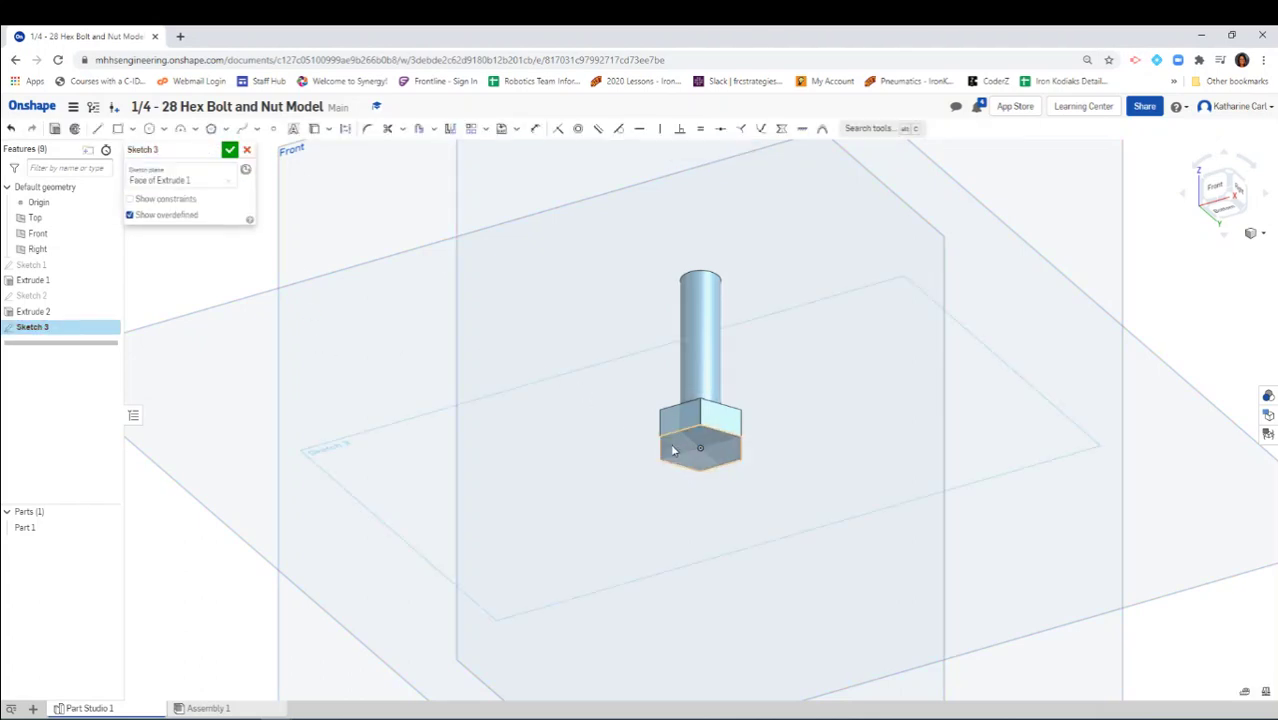
pyautogui.click(1225, 217)
pyautogui.scroll(2, 717, 413)
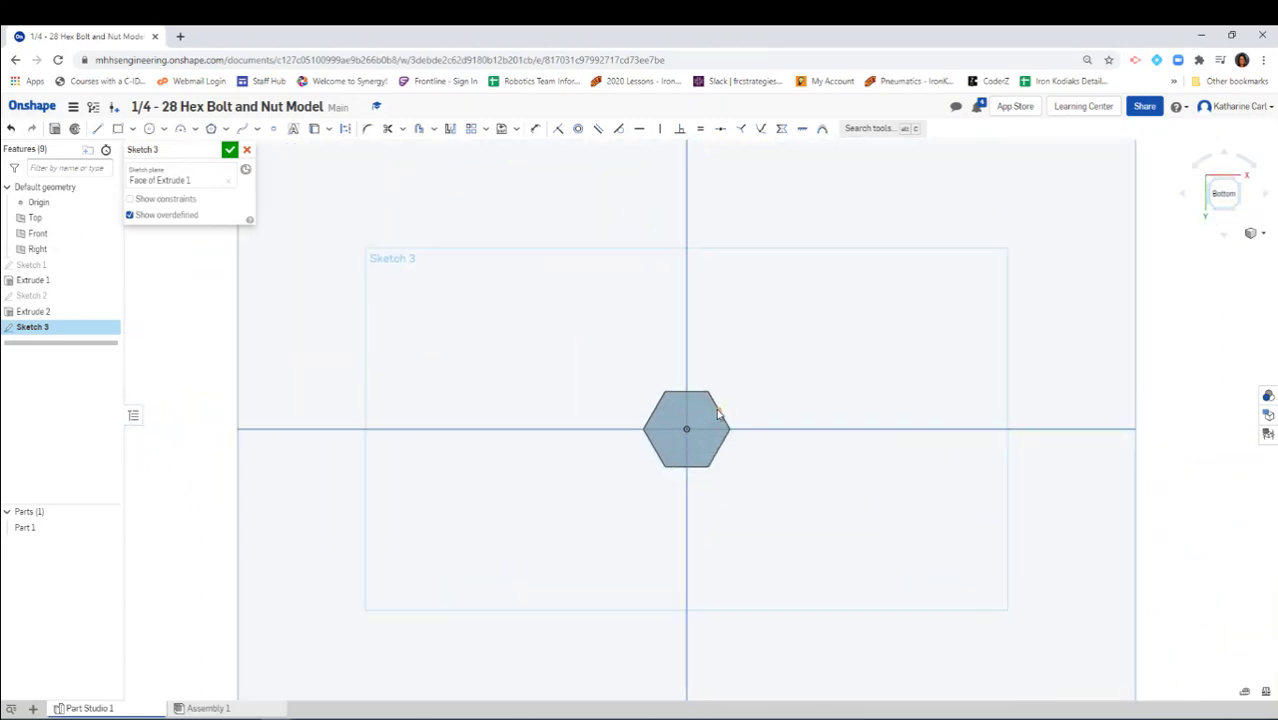
pyautogui.scroll(4, 677, 437)
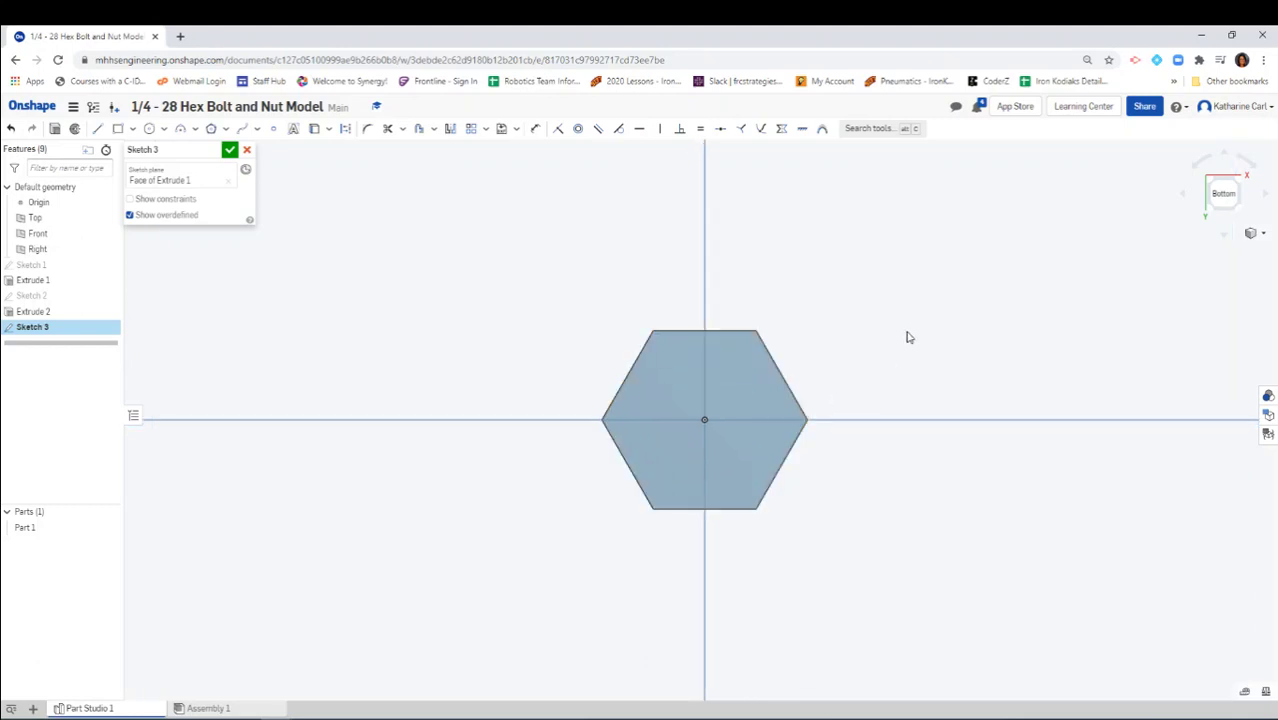
pyautogui.click(149, 128)
pyautogui.click(704, 419)
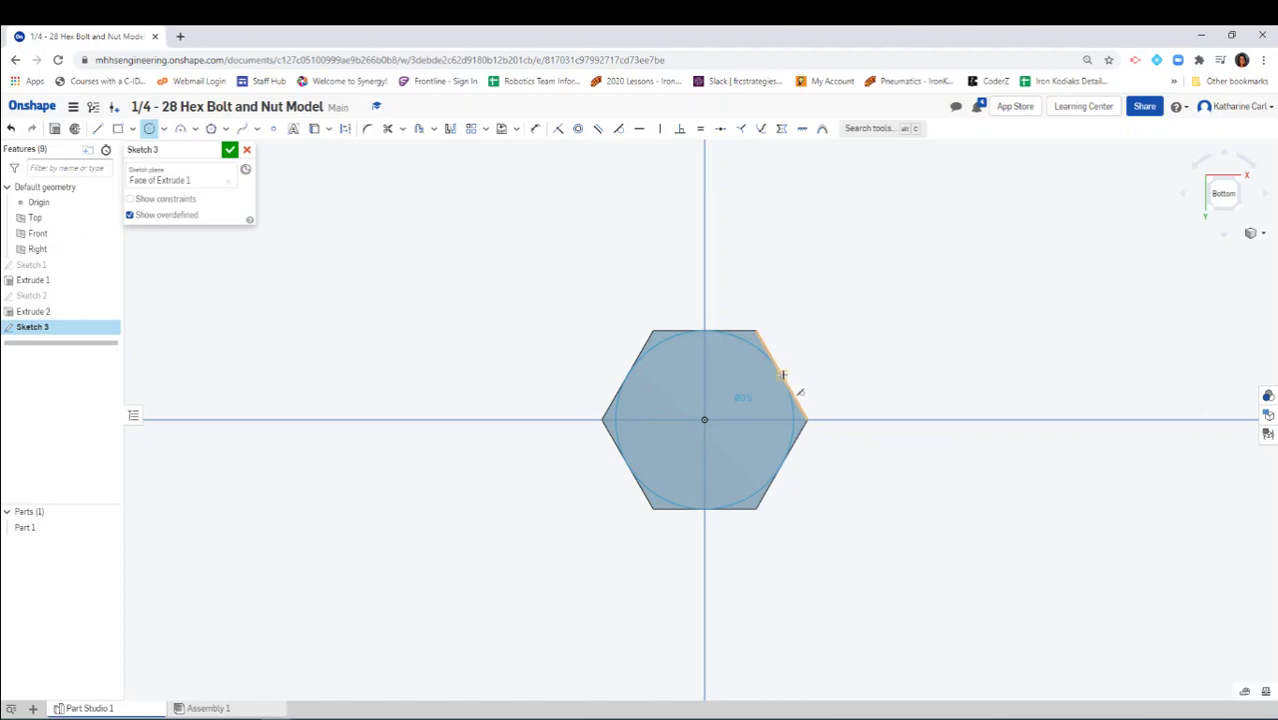
pyautogui.click(783, 374)
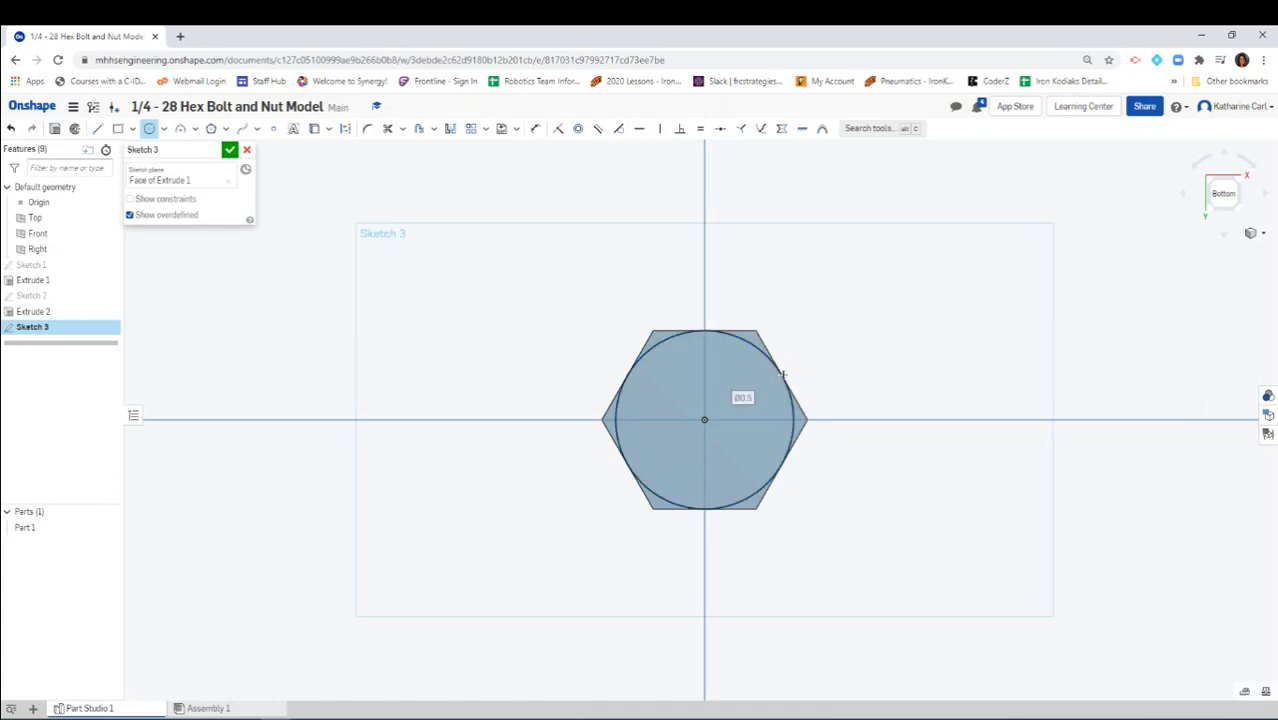
# Add a 1 in diameter circle centred on the origin around the hexagon, and finish the sketch
pyautogui.click(704, 419)
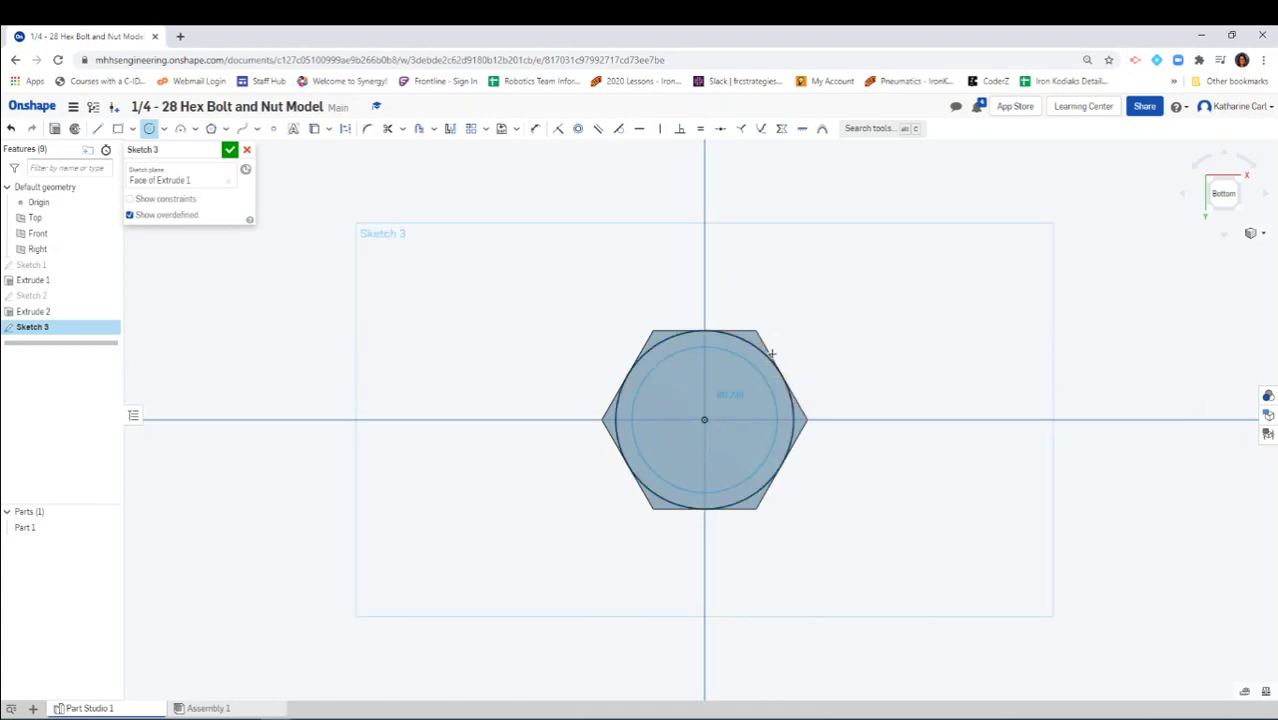
pyautogui.click(816, 306)
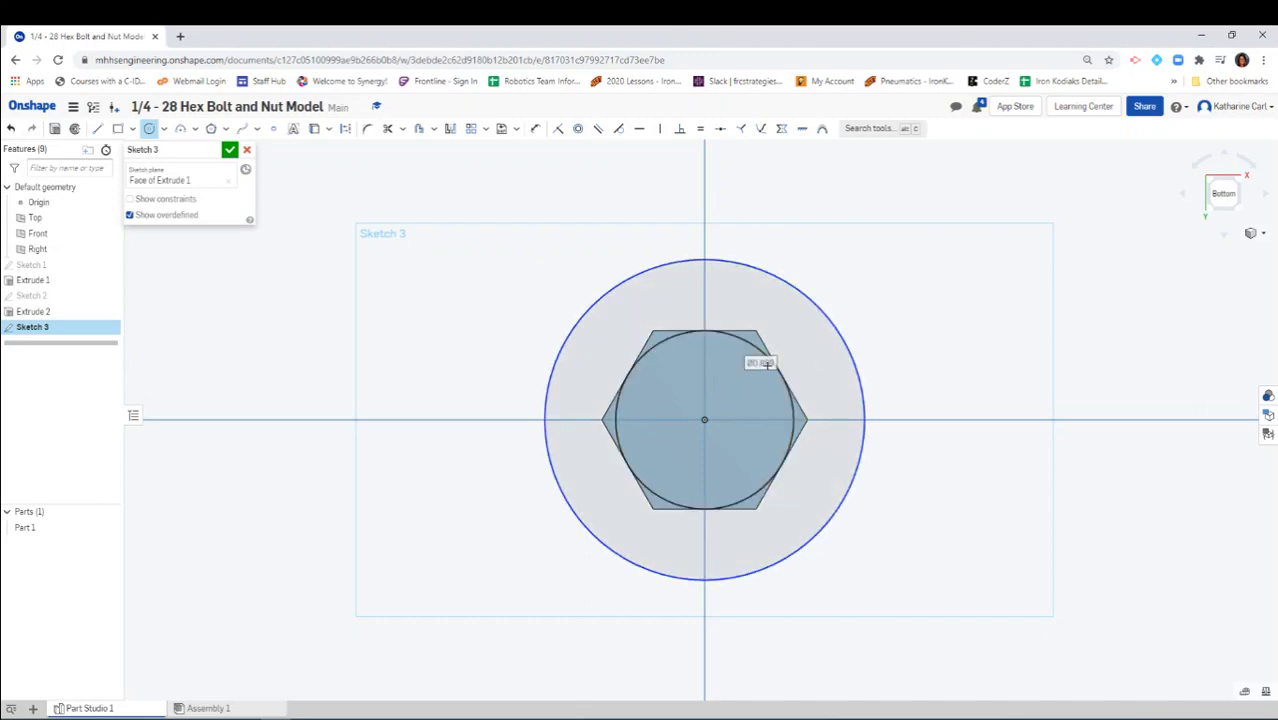
pyautogui.write('1')
pyautogui.press('Return')
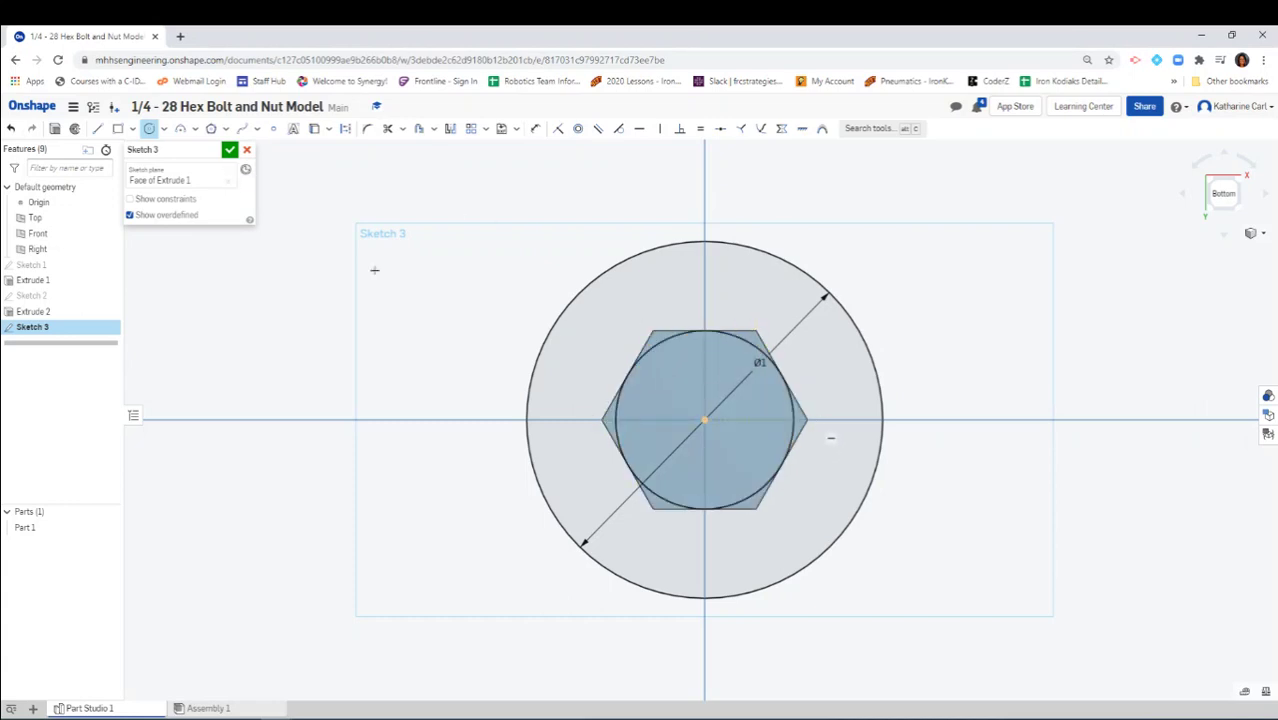
pyautogui.click(231, 151)
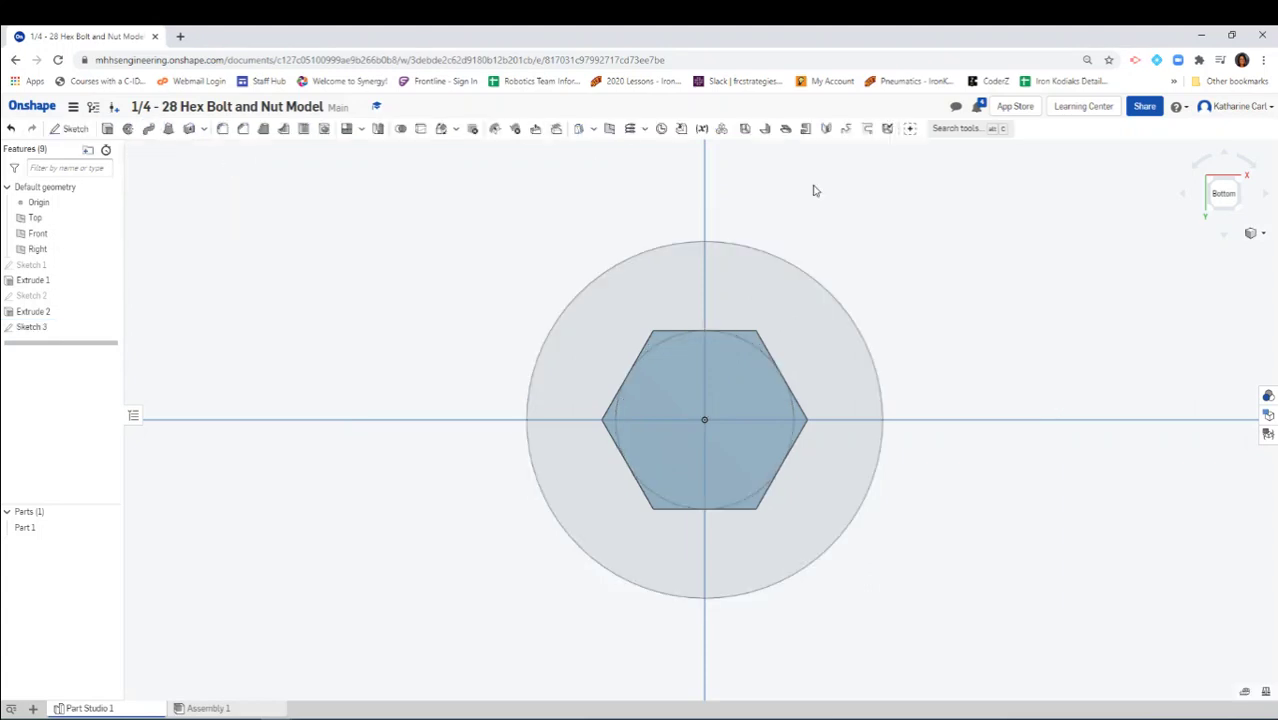
# Set up a 1 in blind extrude that removes material from the bolt, using the sketch region between the hexagon and the outer circle
pyautogui.click(1237, 190)
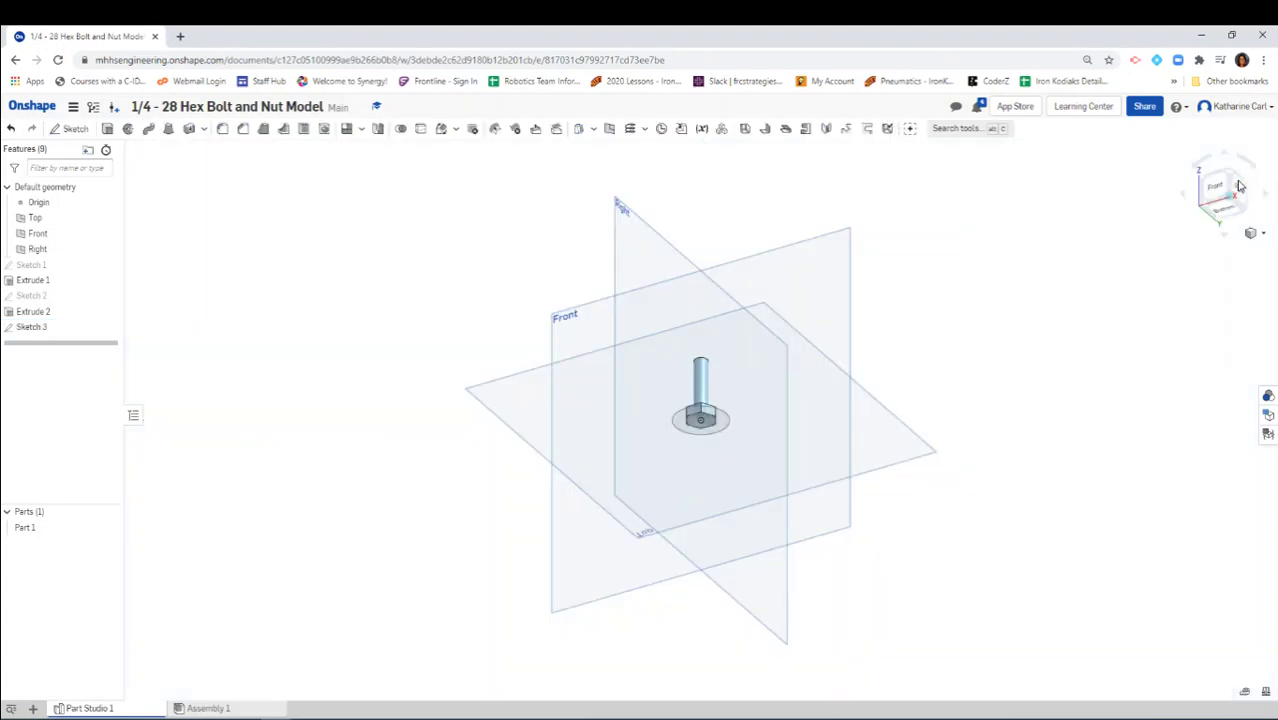
pyautogui.scroll(3, 703, 422)
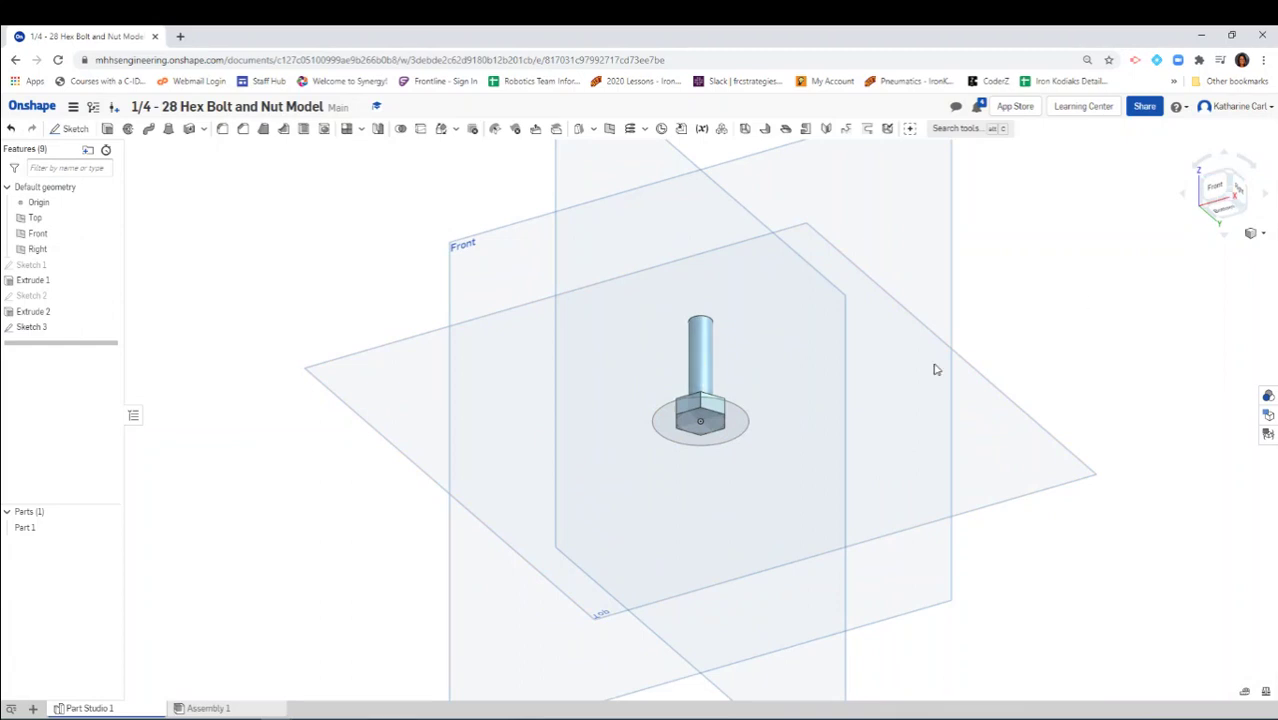
pyautogui.scroll(3, 701, 421)
pyautogui.scroll(4, 704, 420)
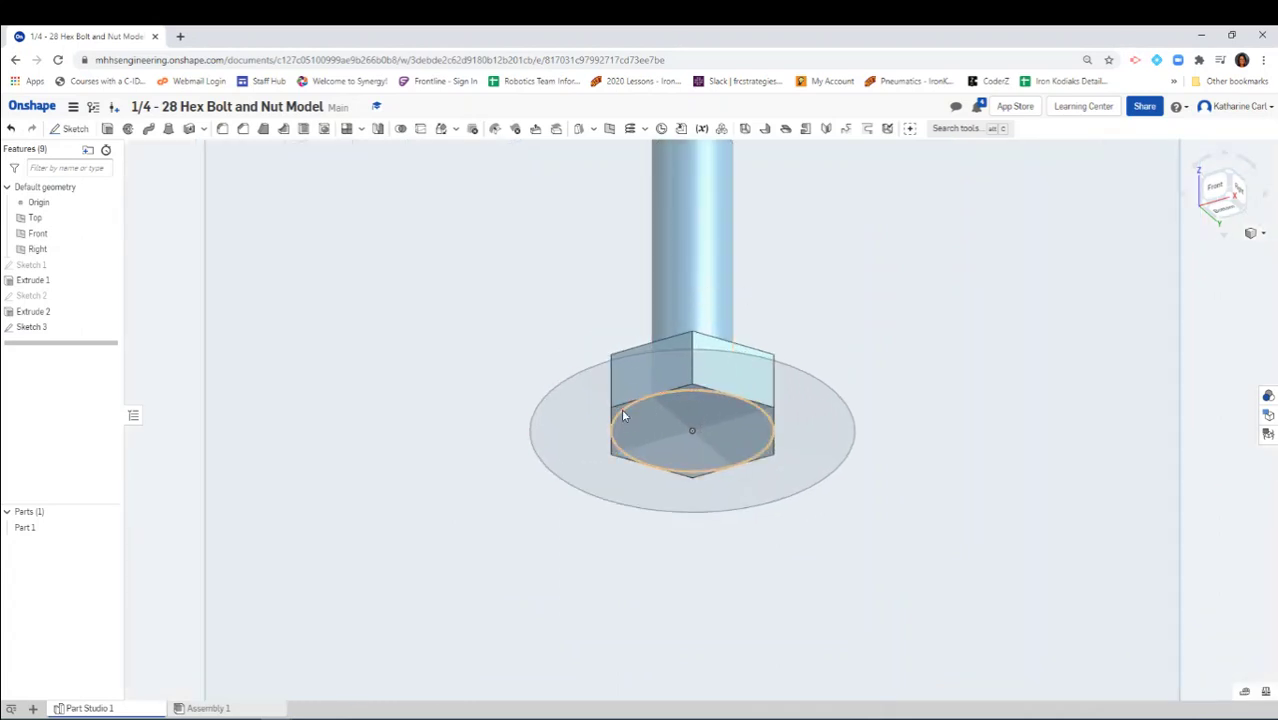
pyautogui.click(108, 130)
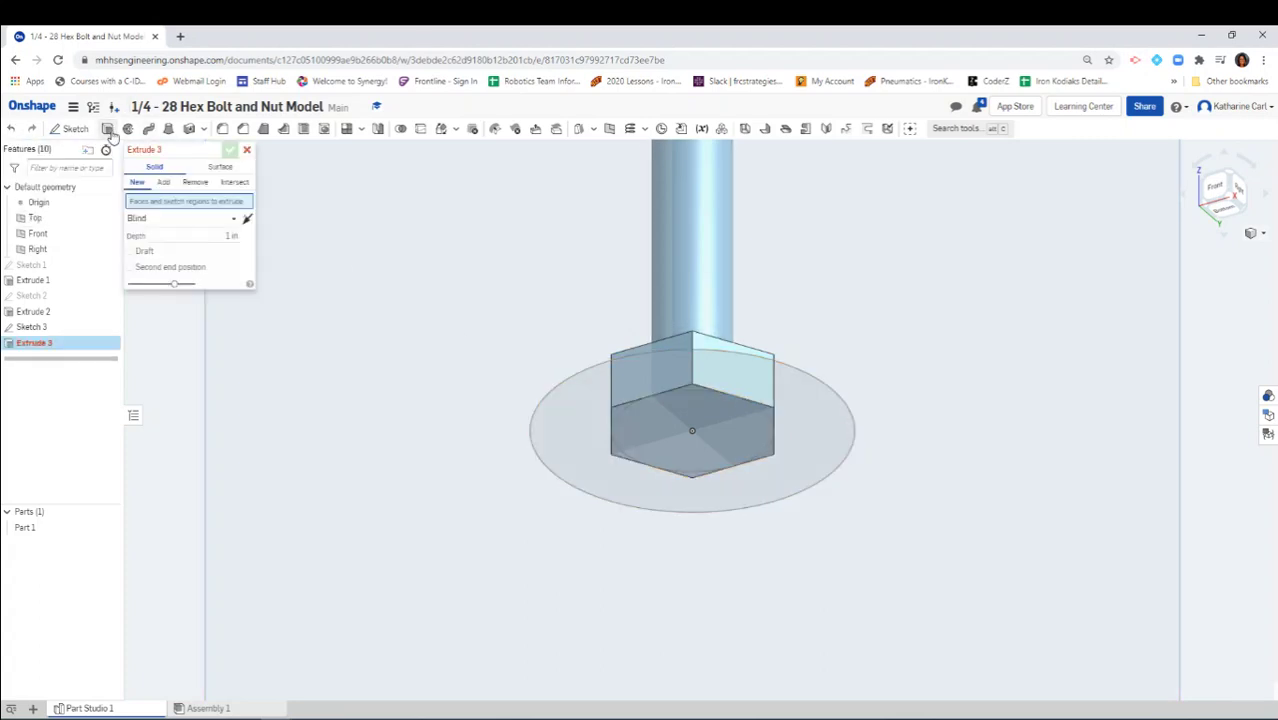
pyautogui.click(567, 391)
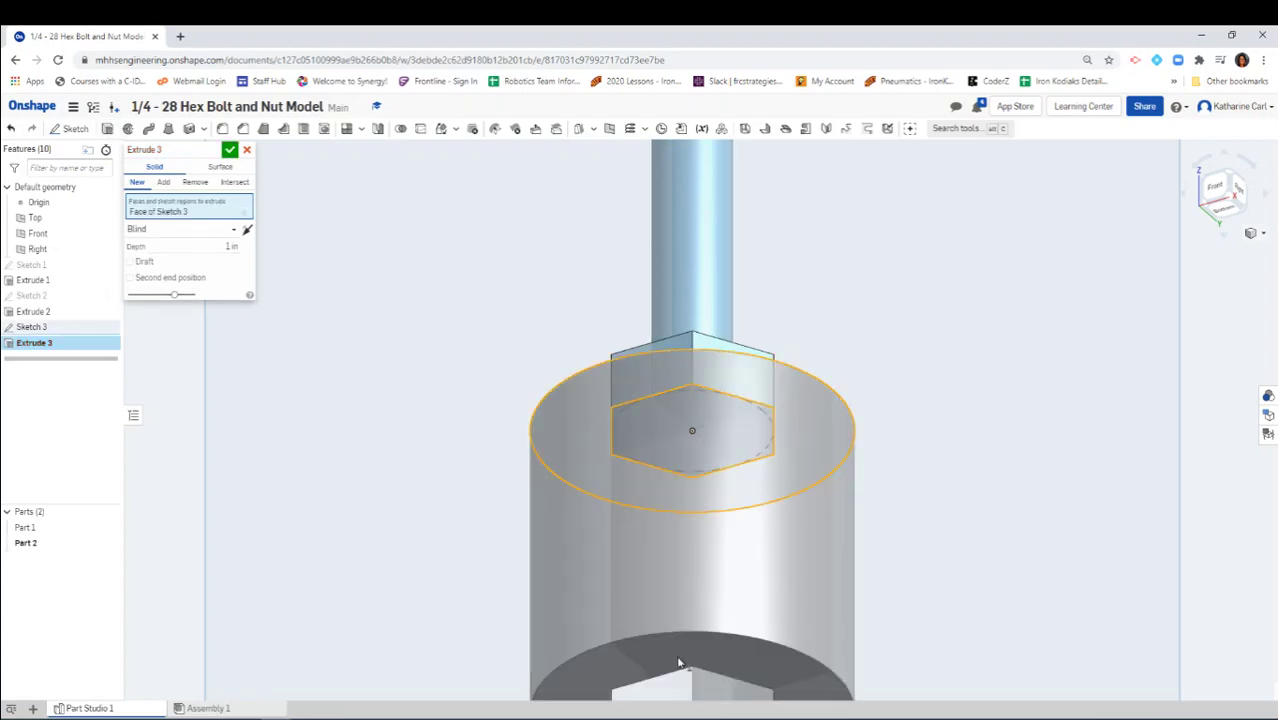
pyautogui.click(195, 185)
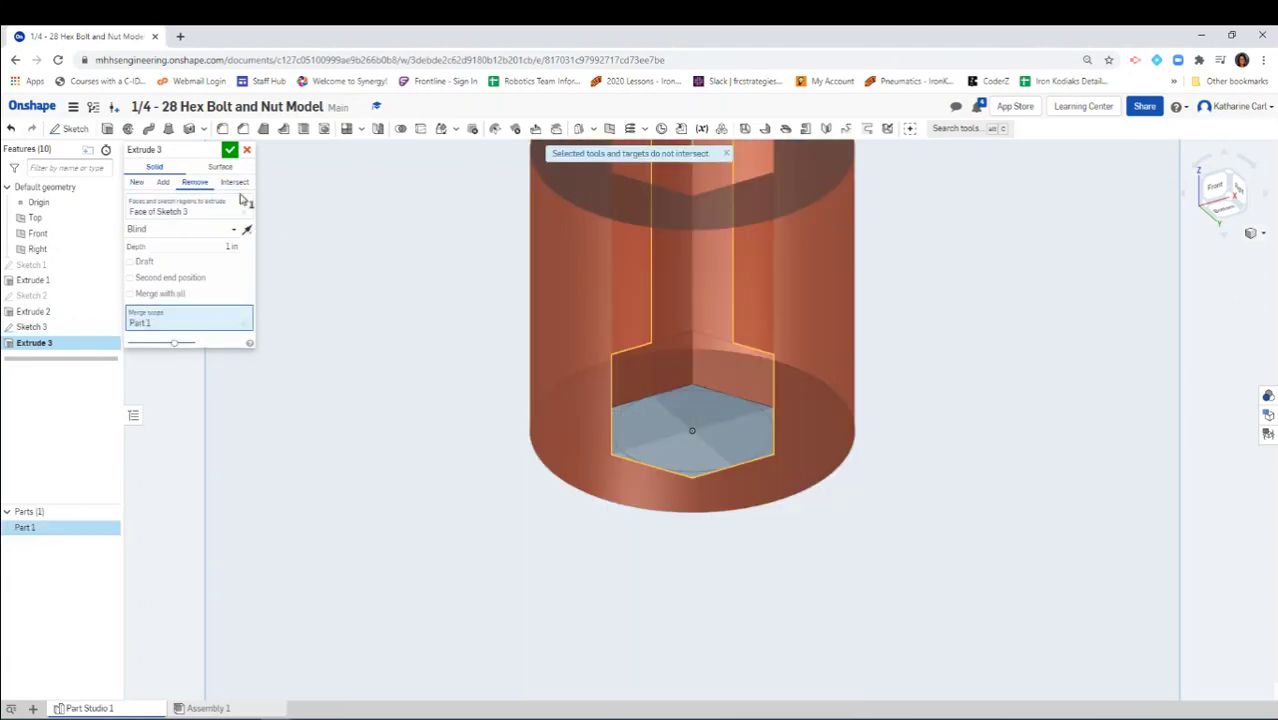
pyautogui.click(172, 215)
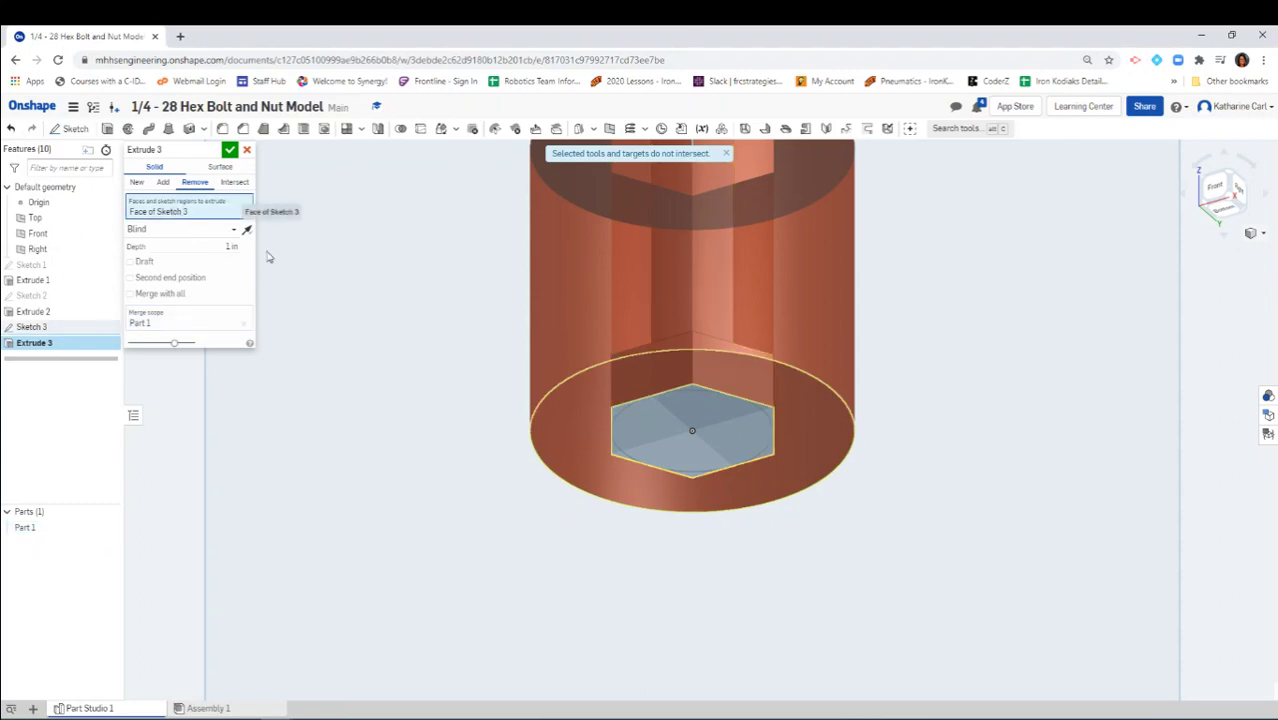
# Include the hexagon's corner regions outside the inscribed circle in the removal extrude
pyautogui.click(620, 417)
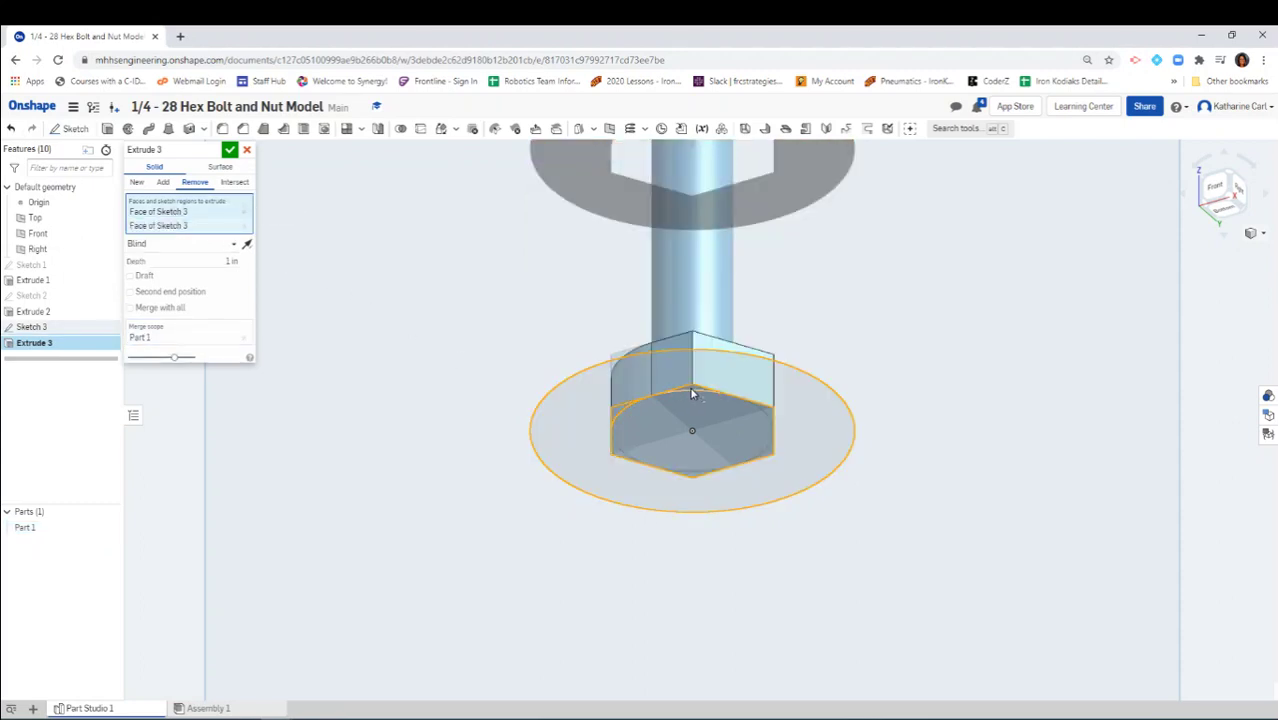
pyautogui.click(707, 365)
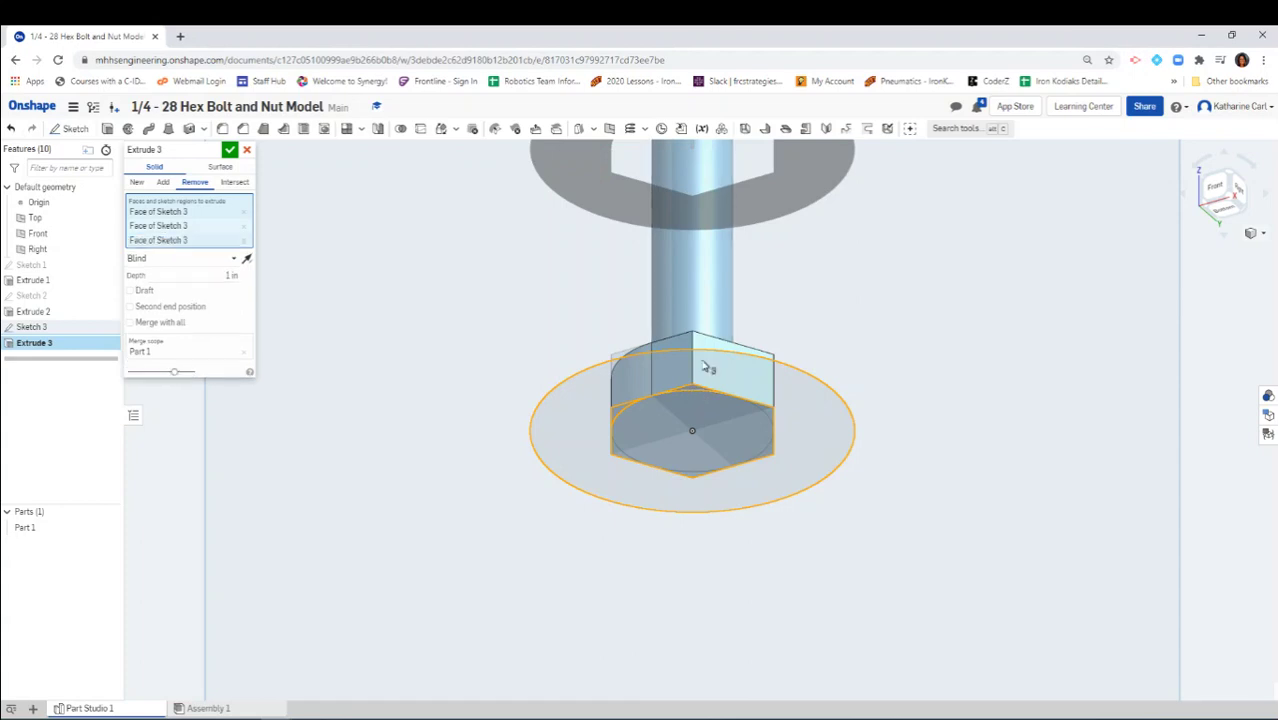
pyautogui.click(772, 419)
pyautogui.scroll(2, 770, 455)
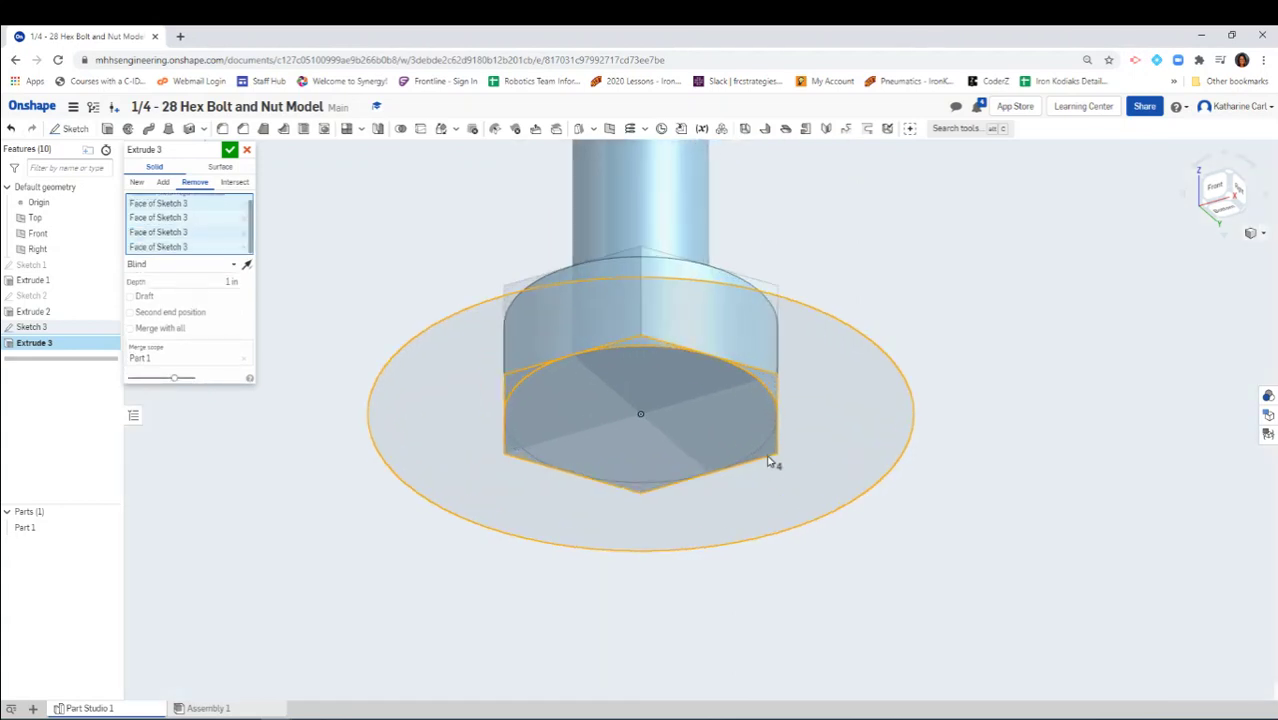
pyautogui.click(764, 440)
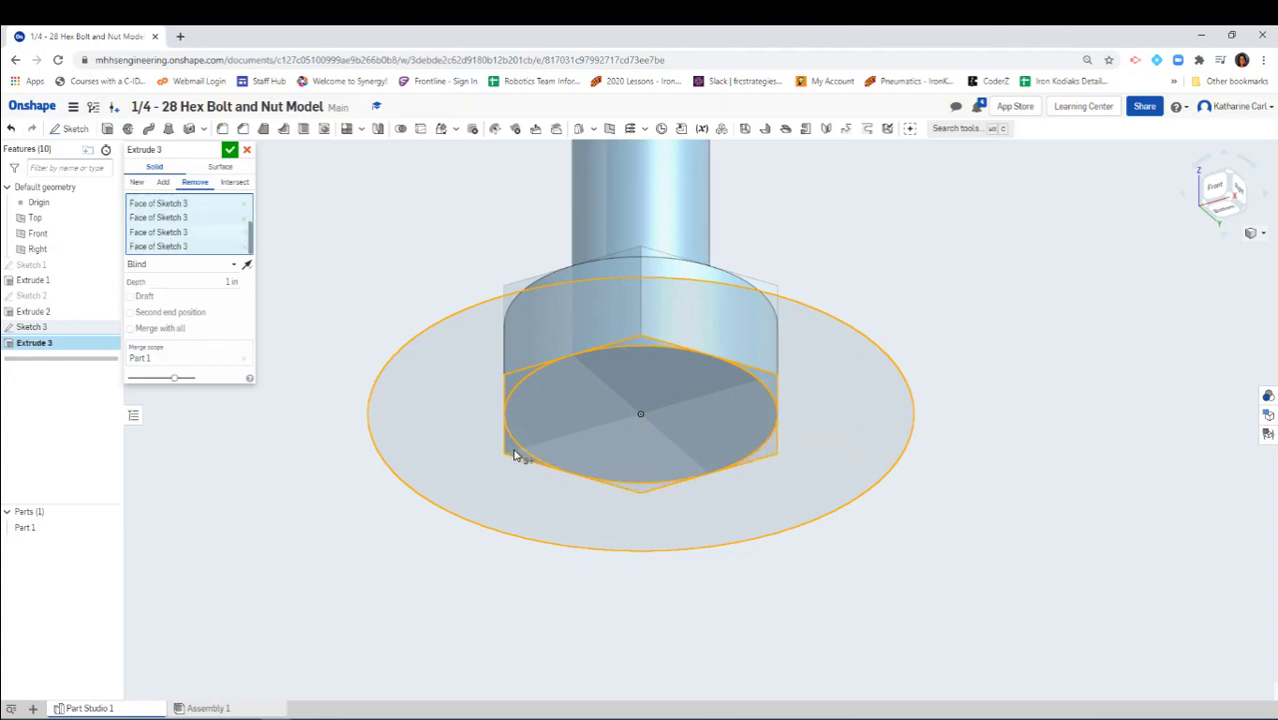
pyautogui.moveTo(937, 435)
pyautogui.mouseDown(button='right')
pyautogui.moveTo(930, 449)
pyautogui.moveTo(830, 478)
pyautogui.moveTo(833, 516)
pyautogui.moveTo(855, 485)
pyautogui.moveTo(953, 443)
pyautogui.moveTo(944, 448)
pyautogui.mouseUp(button='right')
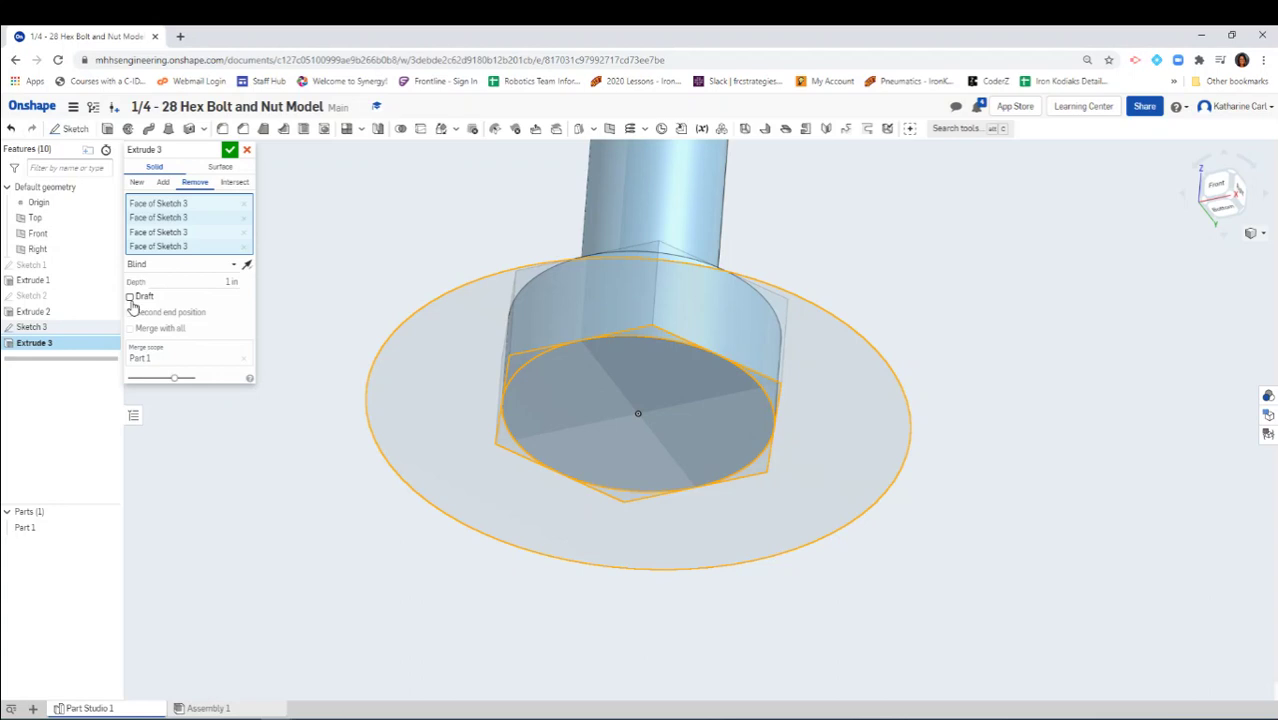
# Apply a 60 deg draft in the opposite direction to the removal extrude, chamfering the head's corners
pyautogui.click(130, 298)
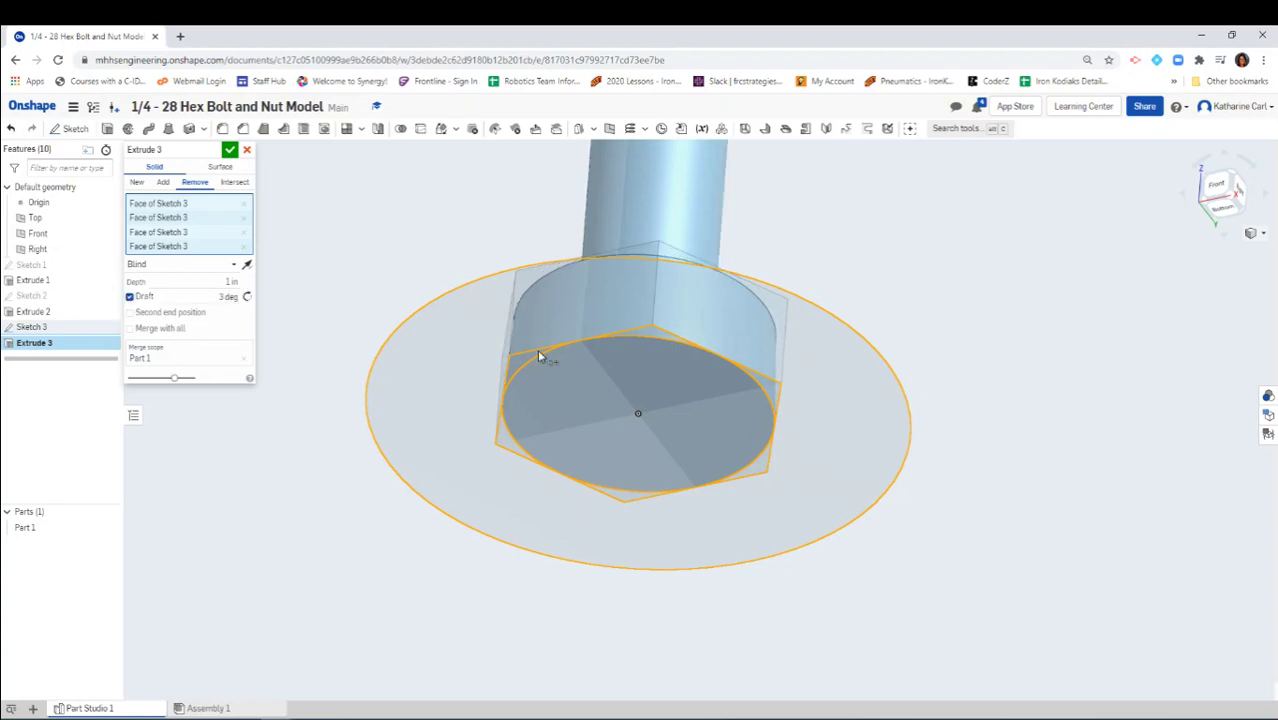
pyautogui.moveTo(1039, 360); pyautogui.dragTo(1038, 371, button='right')
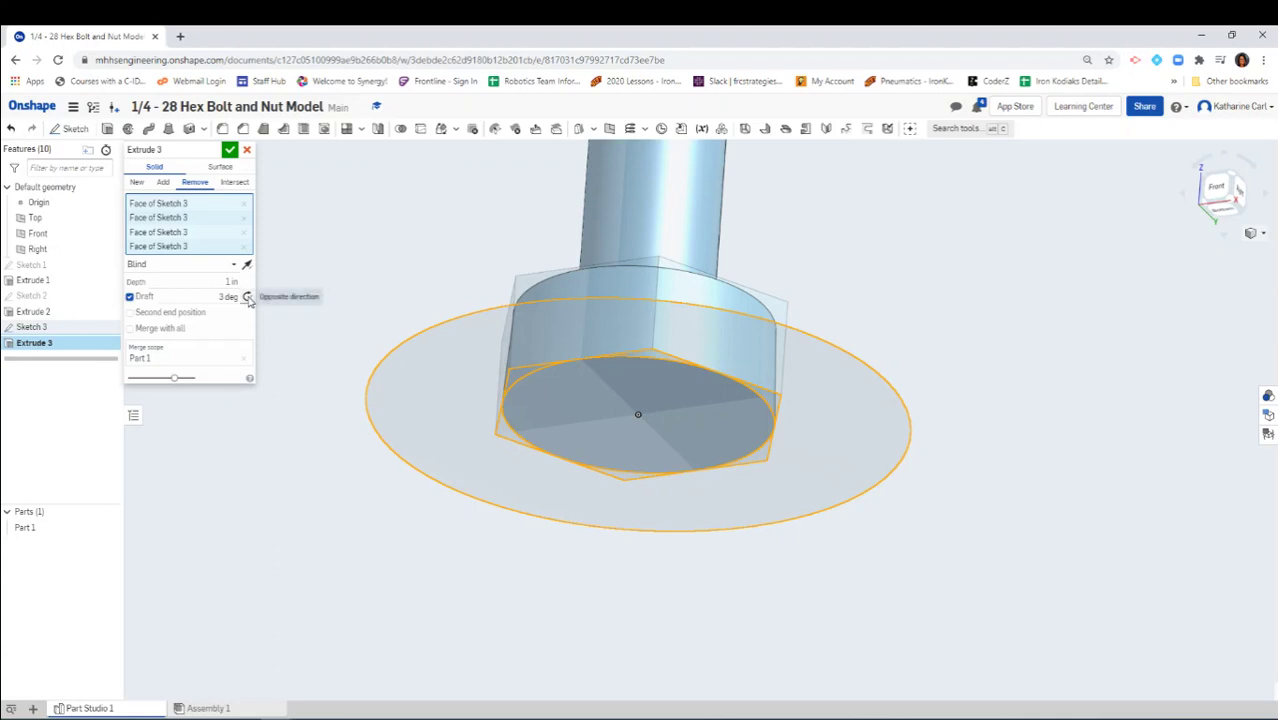
pyautogui.click(248, 298)
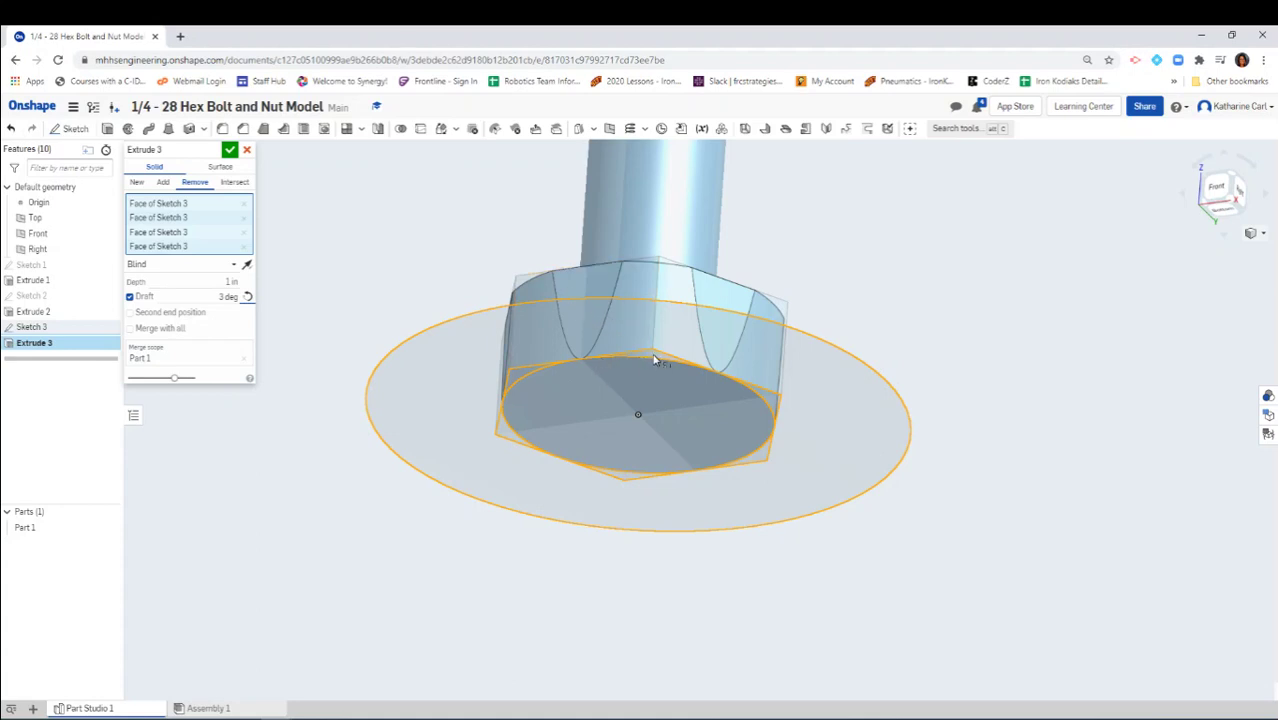
pyautogui.click(222, 296)
pyautogui.write('80')
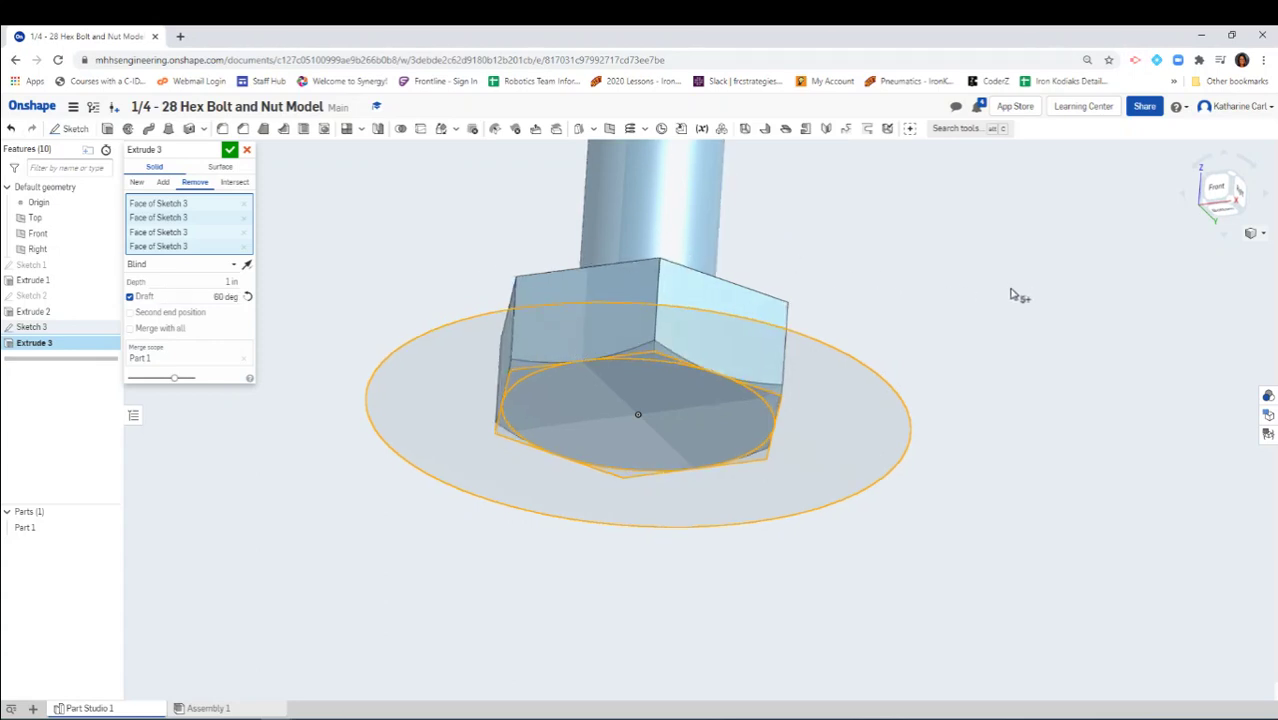
# Inspect the chamfered underside of the bolt head from several angles and accept the drafted removal extrude
pyautogui.moveTo(1010, 293); pyautogui.dragTo(973, 320, button='right')
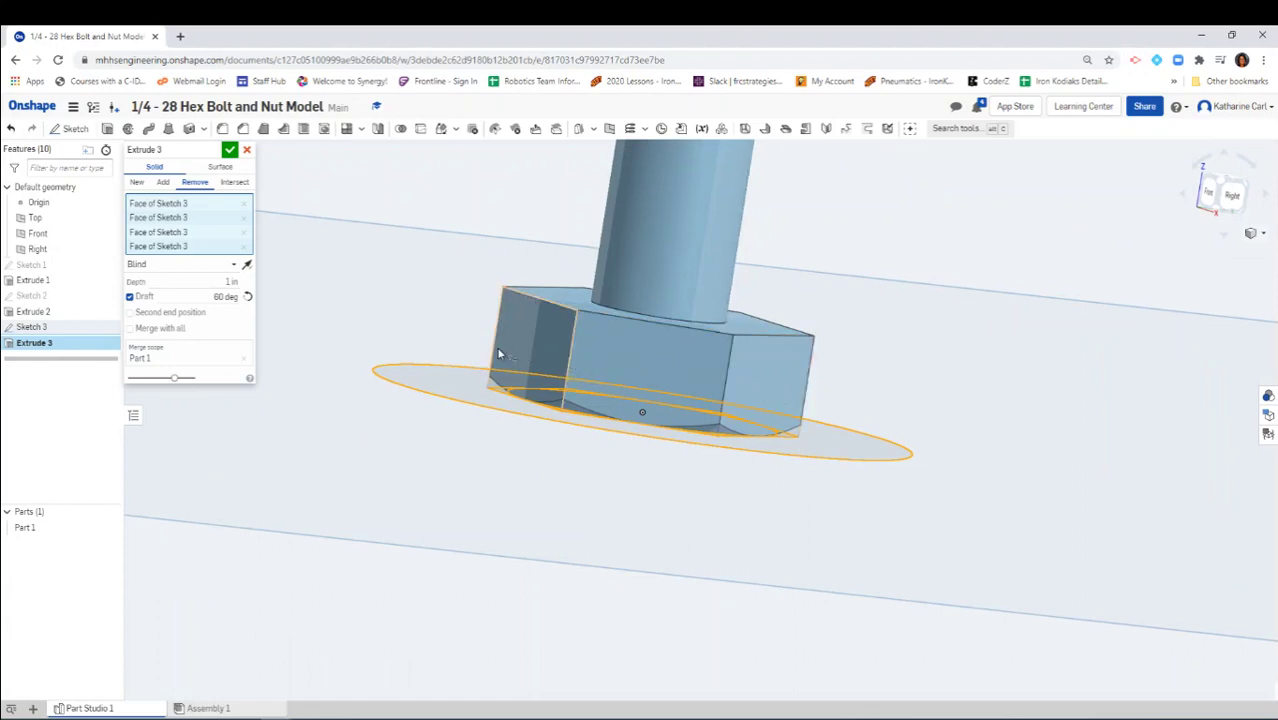
pyautogui.moveTo(1098, 394); pyautogui.dragTo(1093, 371, button='right')
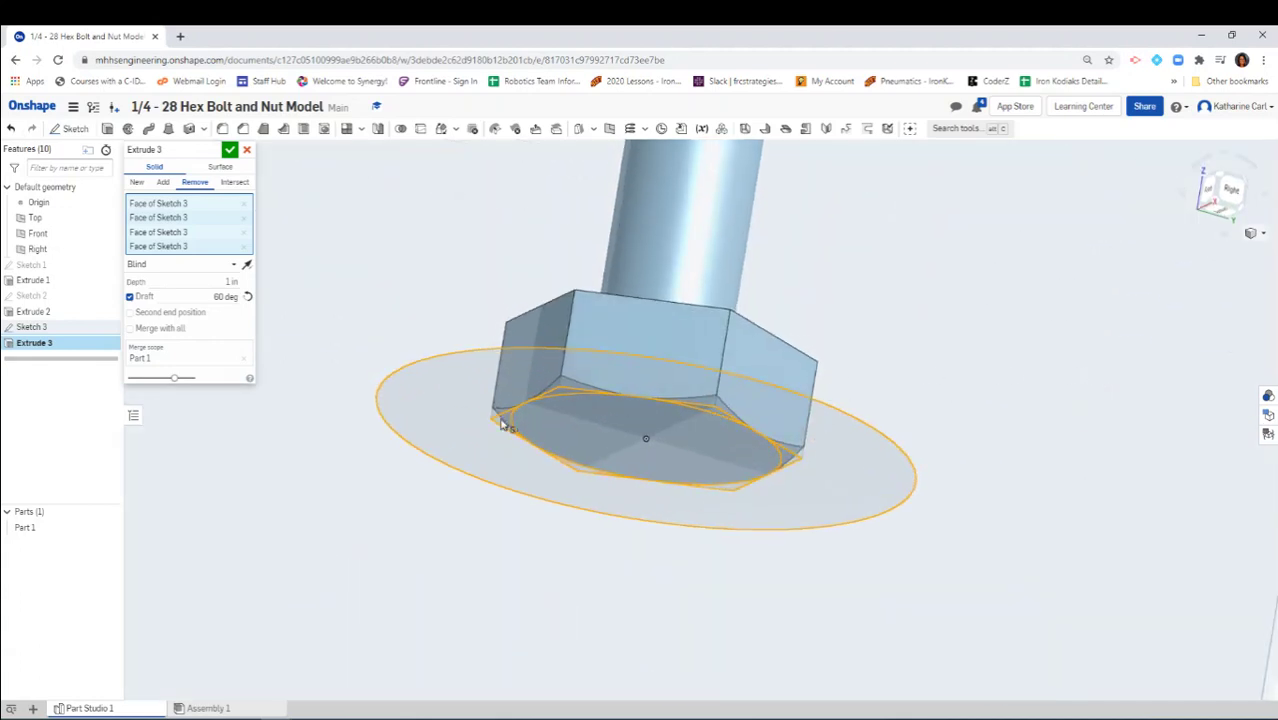
pyautogui.moveTo(873, 535)
pyautogui.mouseDown(button='right')
pyautogui.moveTo(873, 516)
pyautogui.moveTo(833, 485)
pyautogui.moveTo(758, 462)
pyautogui.moveTo(745, 492)
pyautogui.moveTo(760, 486)
pyautogui.mouseUp(button='right')
pyautogui.moveTo(934, 513); pyautogui.dragTo(1058, 578, button='right')
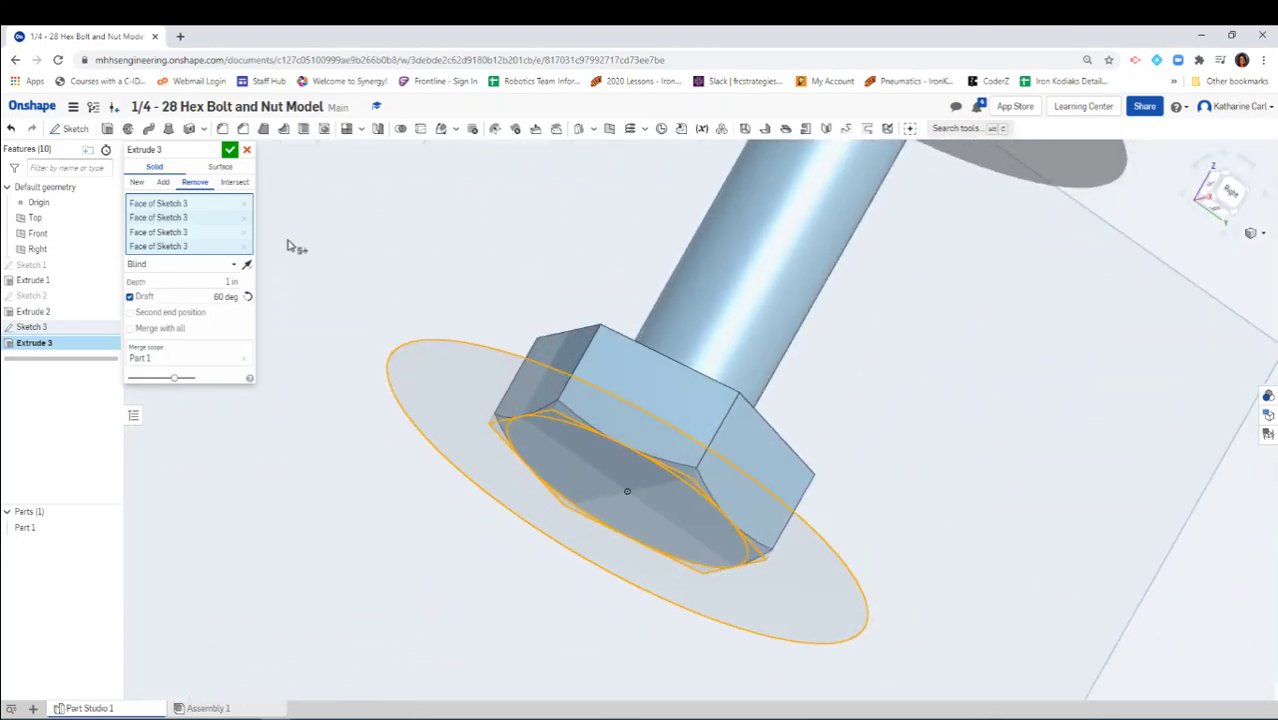
pyautogui.click(229, 153)
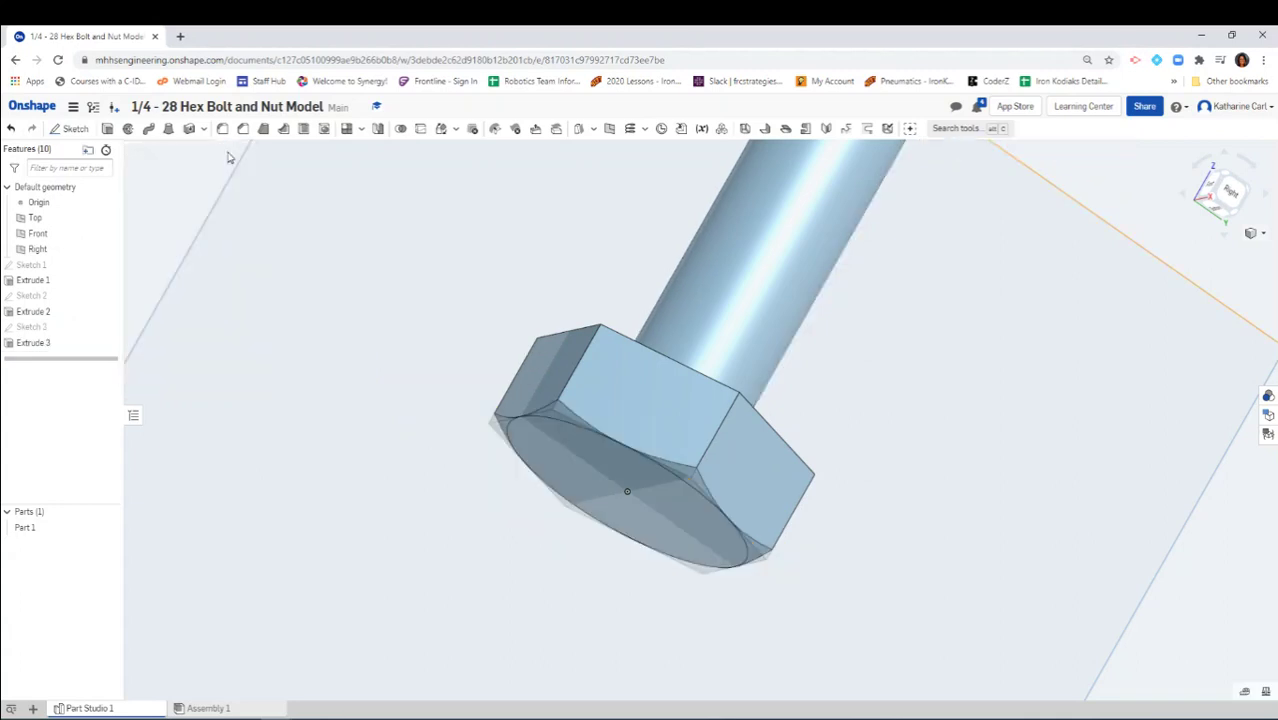
# Start a sketch on the head's shank-side face and draw an origin-centred circle about 0.5 in in diameter, touching the hexagon's sides
pyautogui.moveTo(884, 422); pyautogui.dragTo(827, 485, button='right')
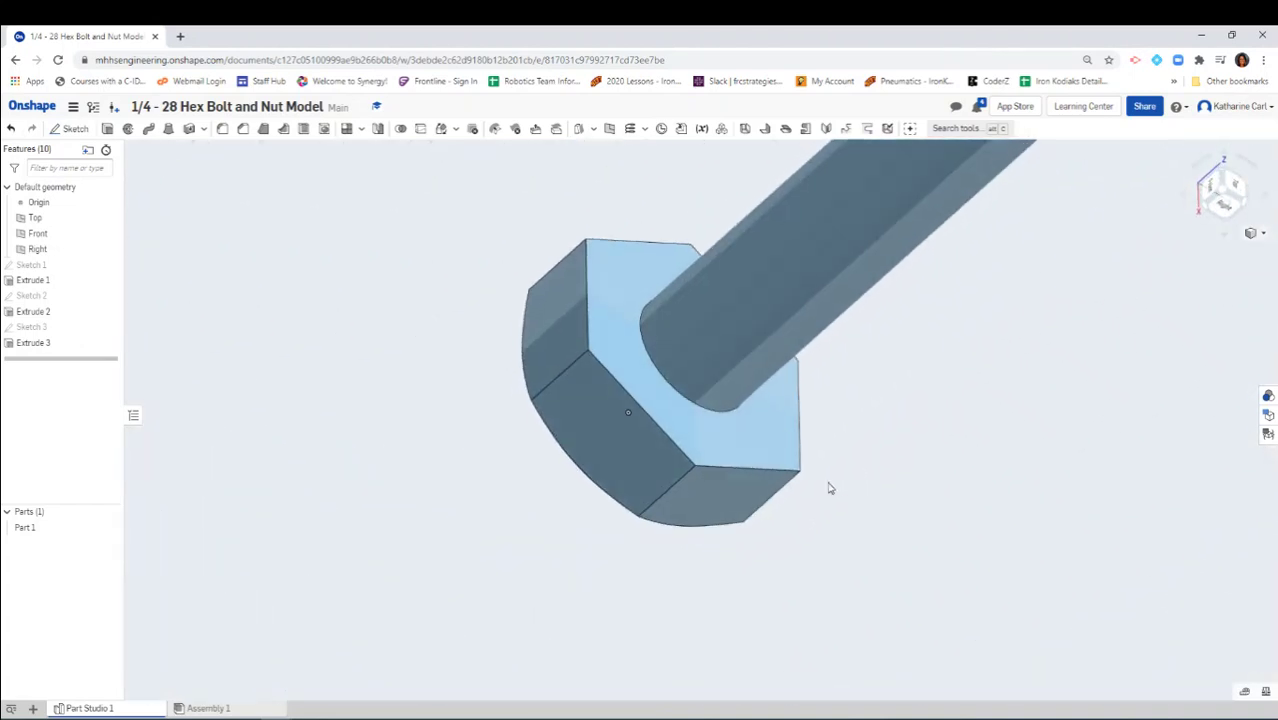
pyautogui.click(707, 473)
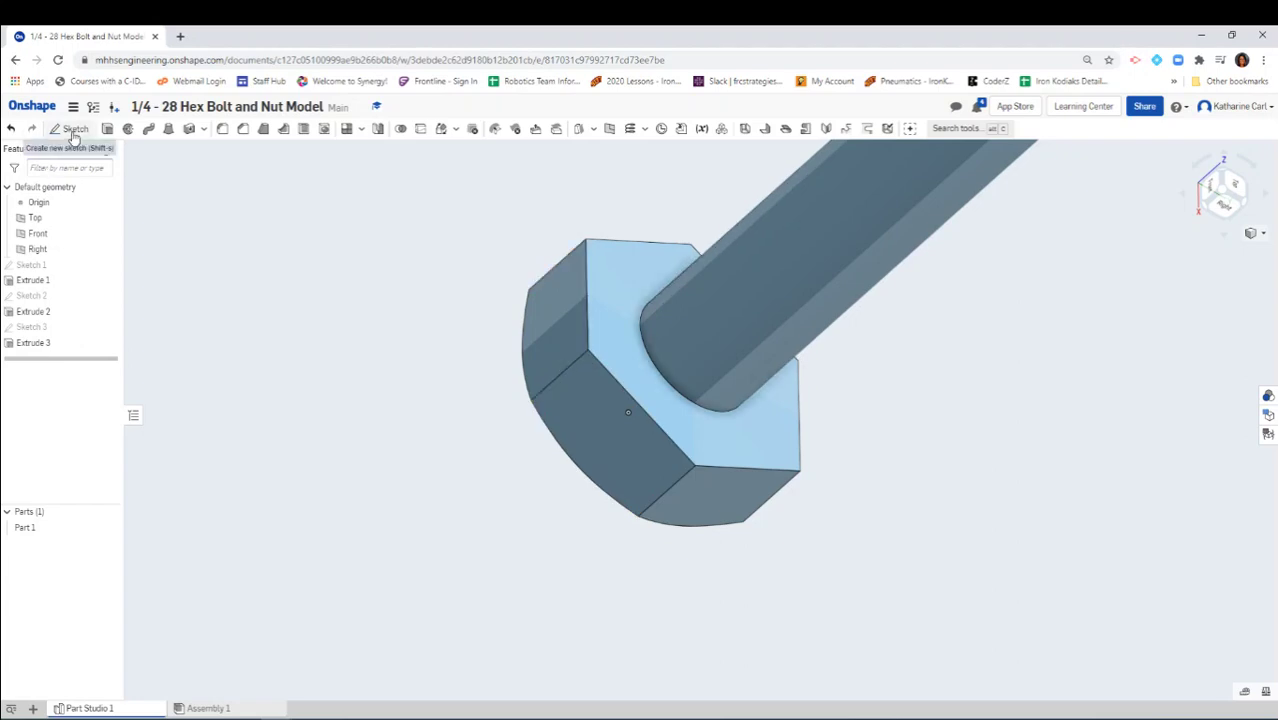
pyautogui.click(74, 130)
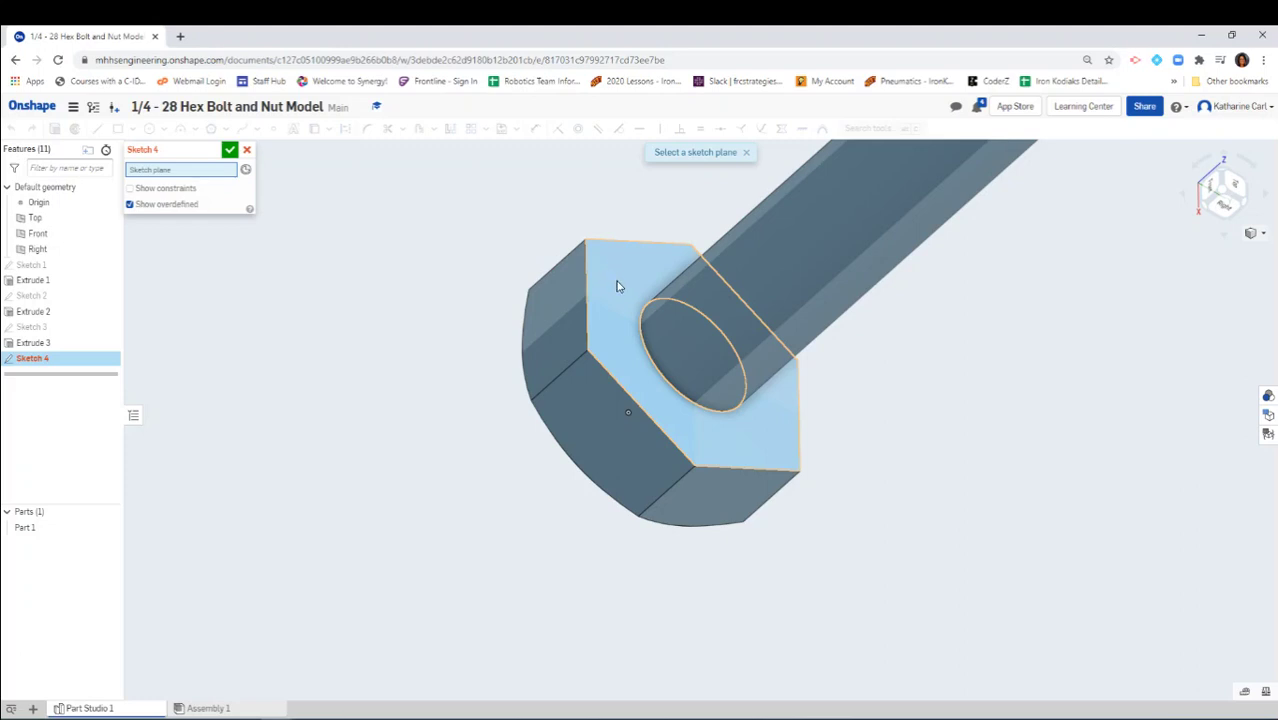
pyautogui.click(617, 287)
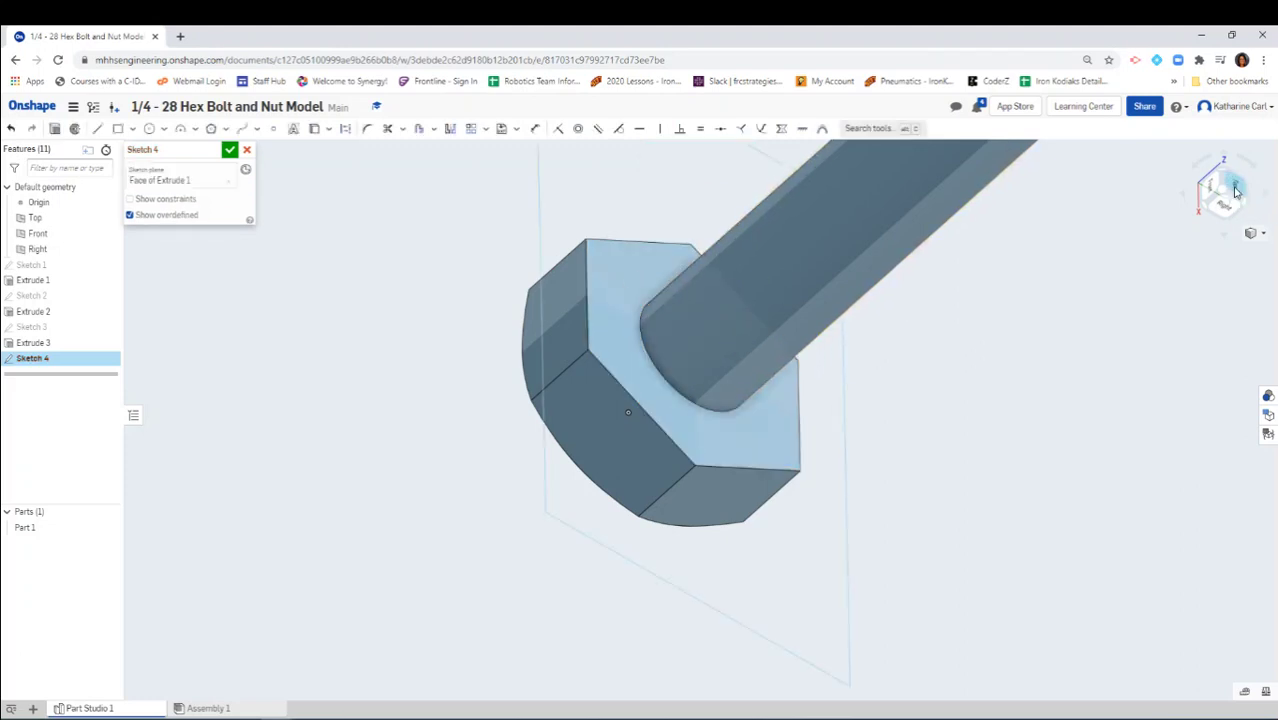
pyautogui.click(1236, 192)
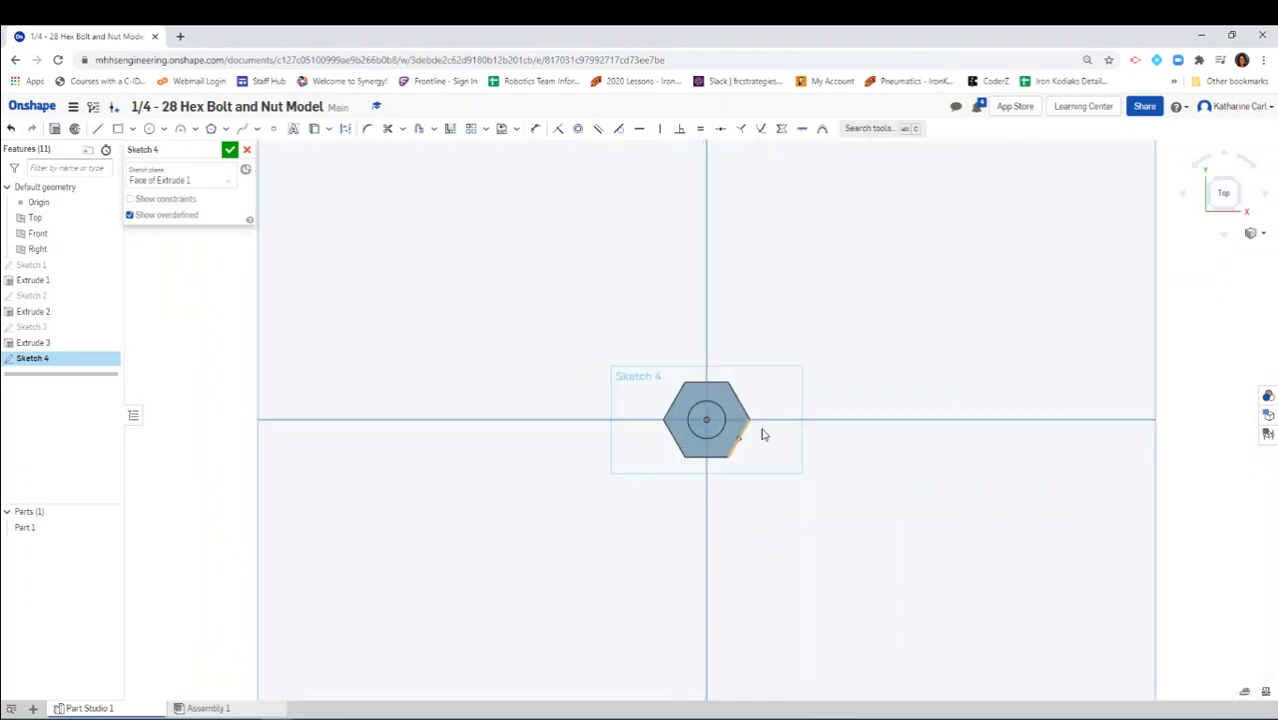
pyautogui.scroll(8, 761, 434)
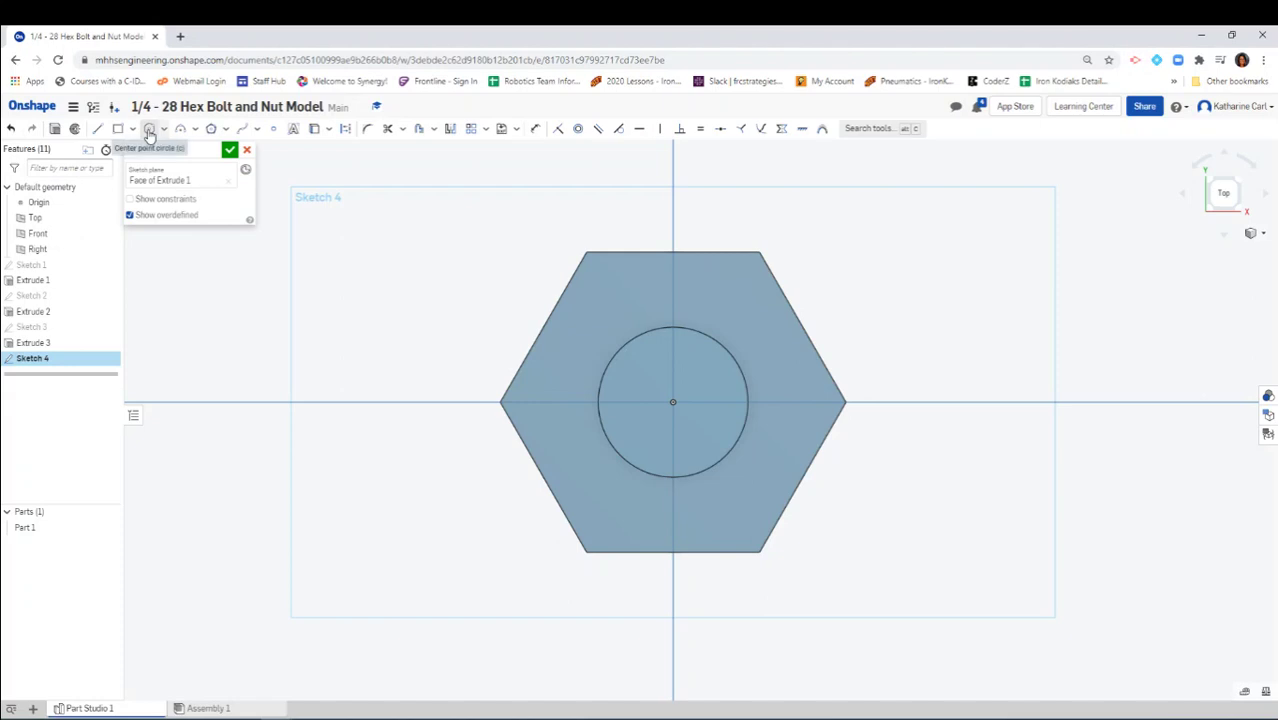
pyautogui.click(149, 131)
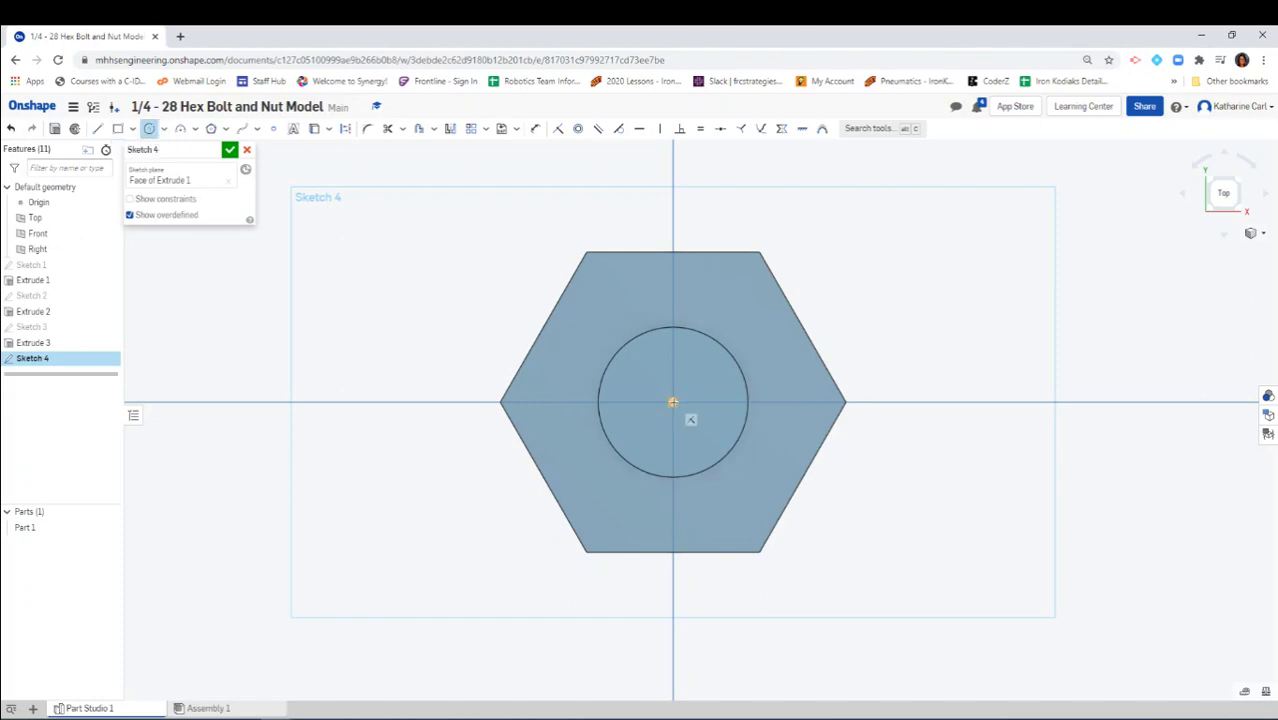
pyautogui.click(801, 327)
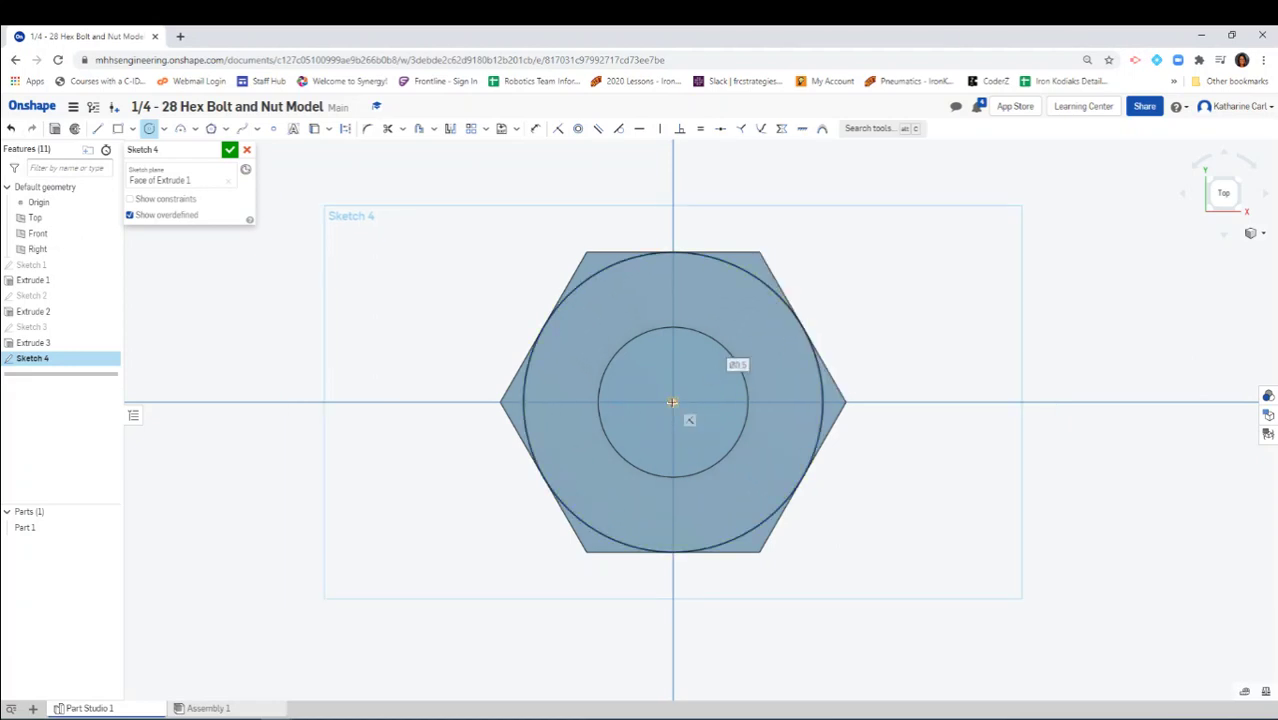
# Add a 1 in diameter circle centred on the origin around the shank-side hexagon, and finish the sketch
pyautogui.click(672, 402)
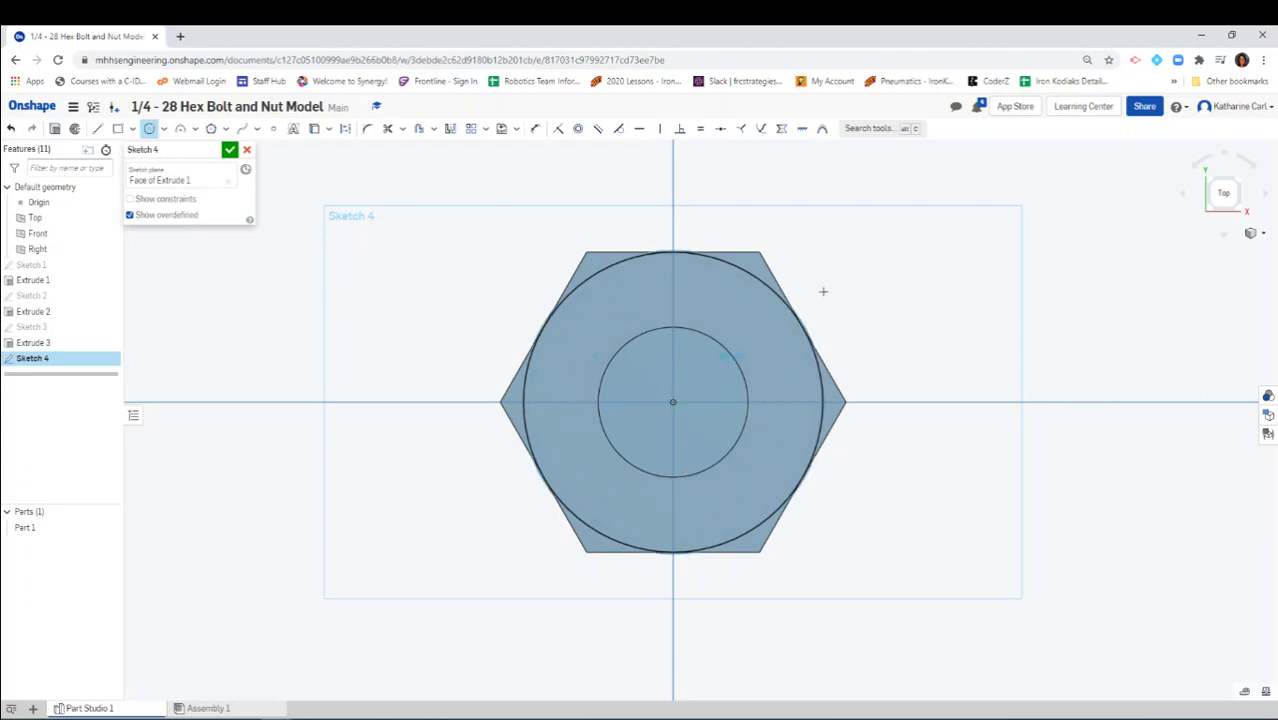
pyautogui.click(878, 260)
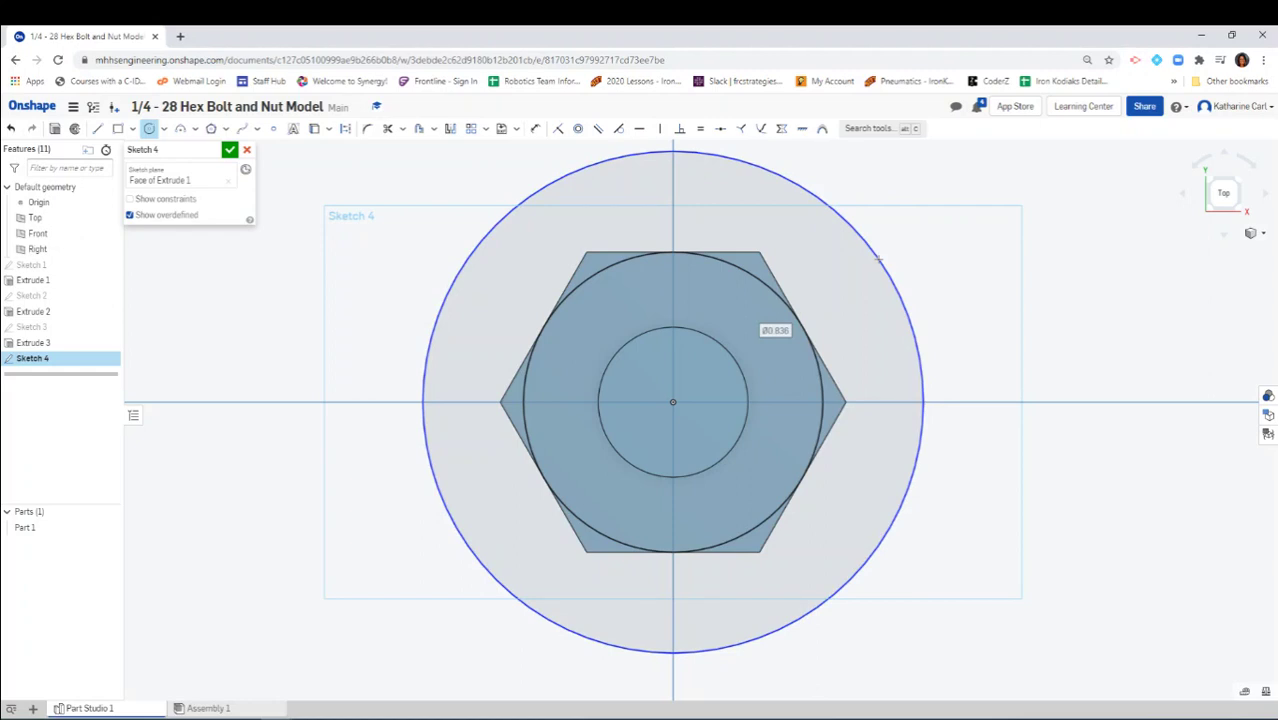
pyautogui.write('1')
pyautogui.press('Return')
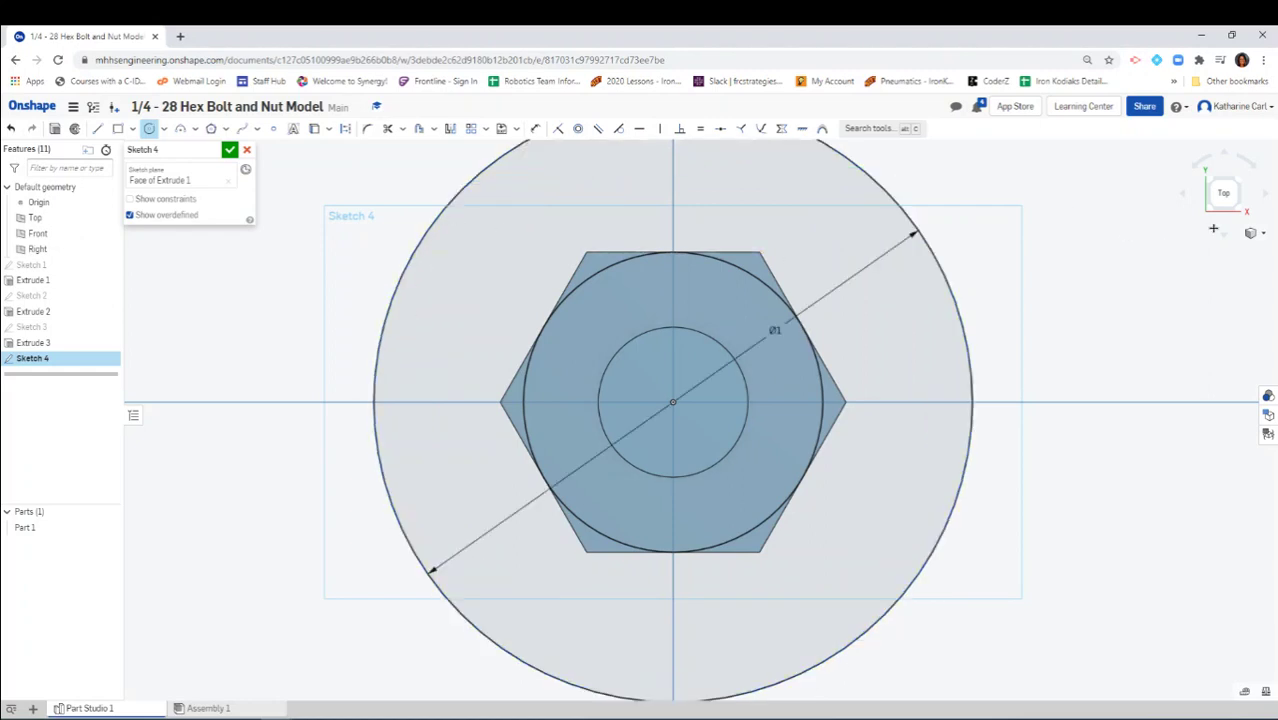
pyautogui.click(229, 151)
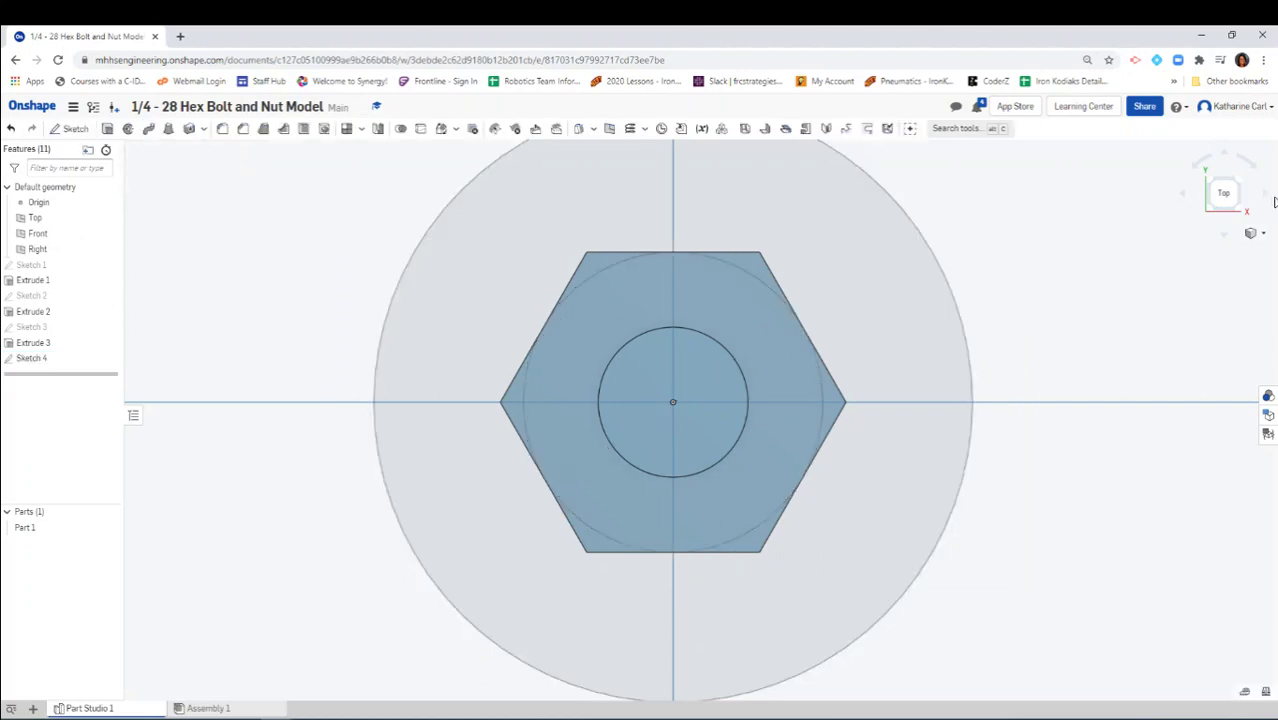
# Set up a 1 in blind removal extrude on the head's shank side, using the outer ring and the hexagon's corner regions
pyautogui.click(1210, 208)
pyautogui.scroll(5, 700, 425)
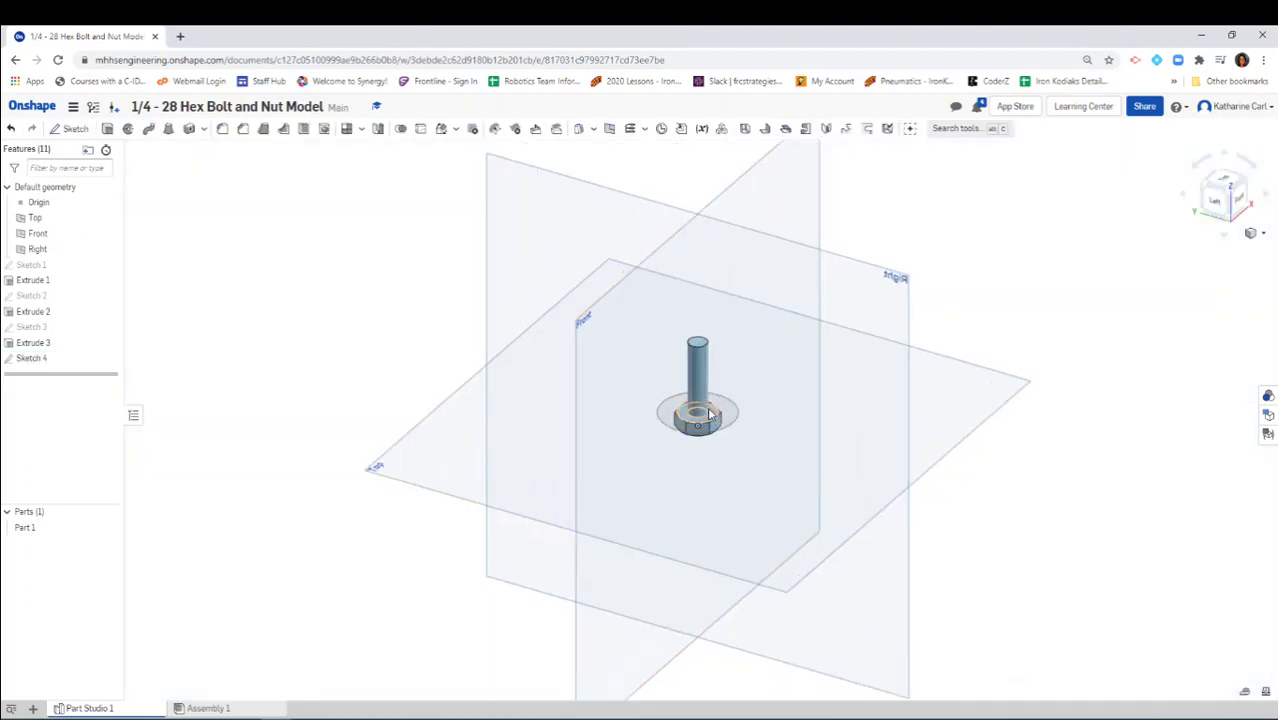
pyautogui.scroll(2, 740, 420)
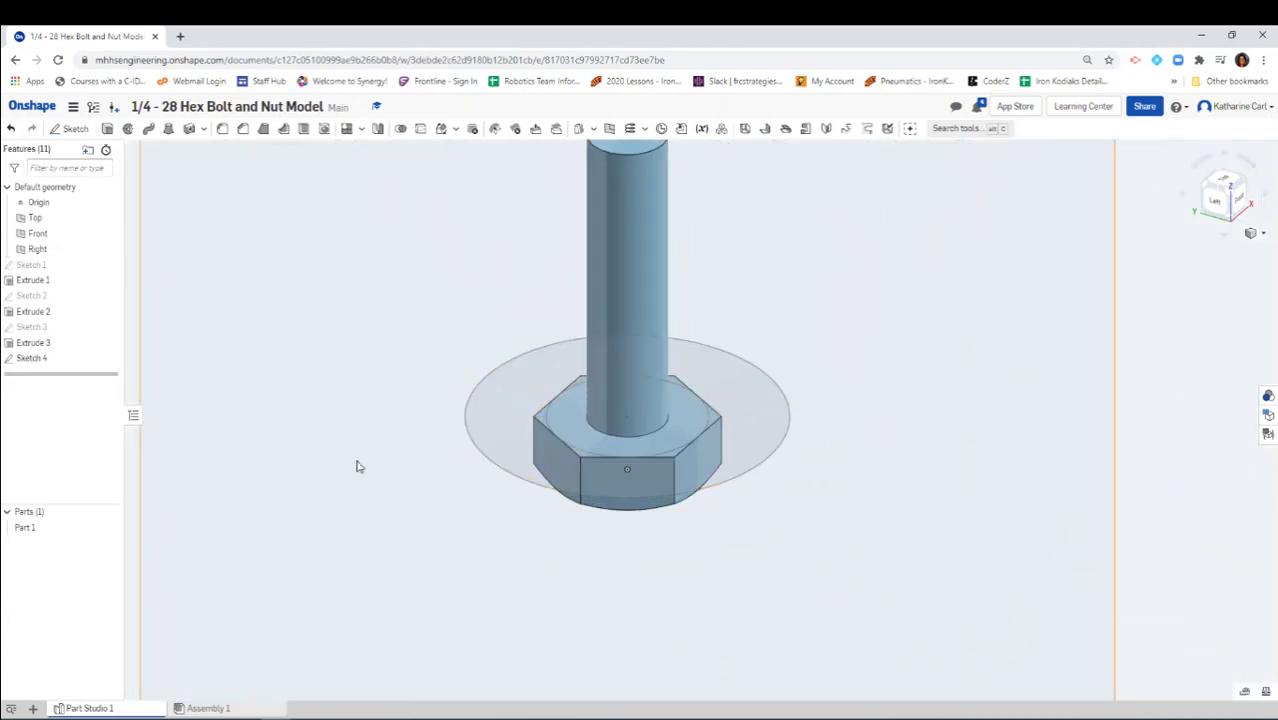
pyautogui.click(108, 129)
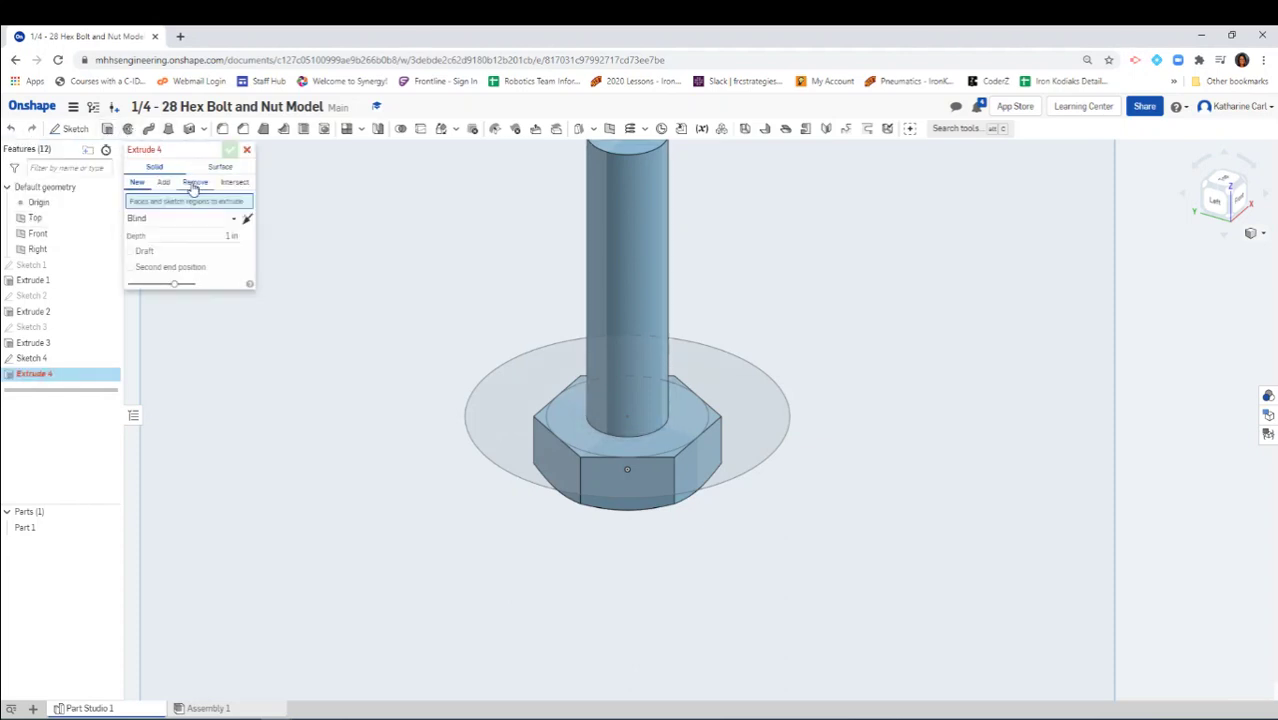
pyautogui.click(193, 183)
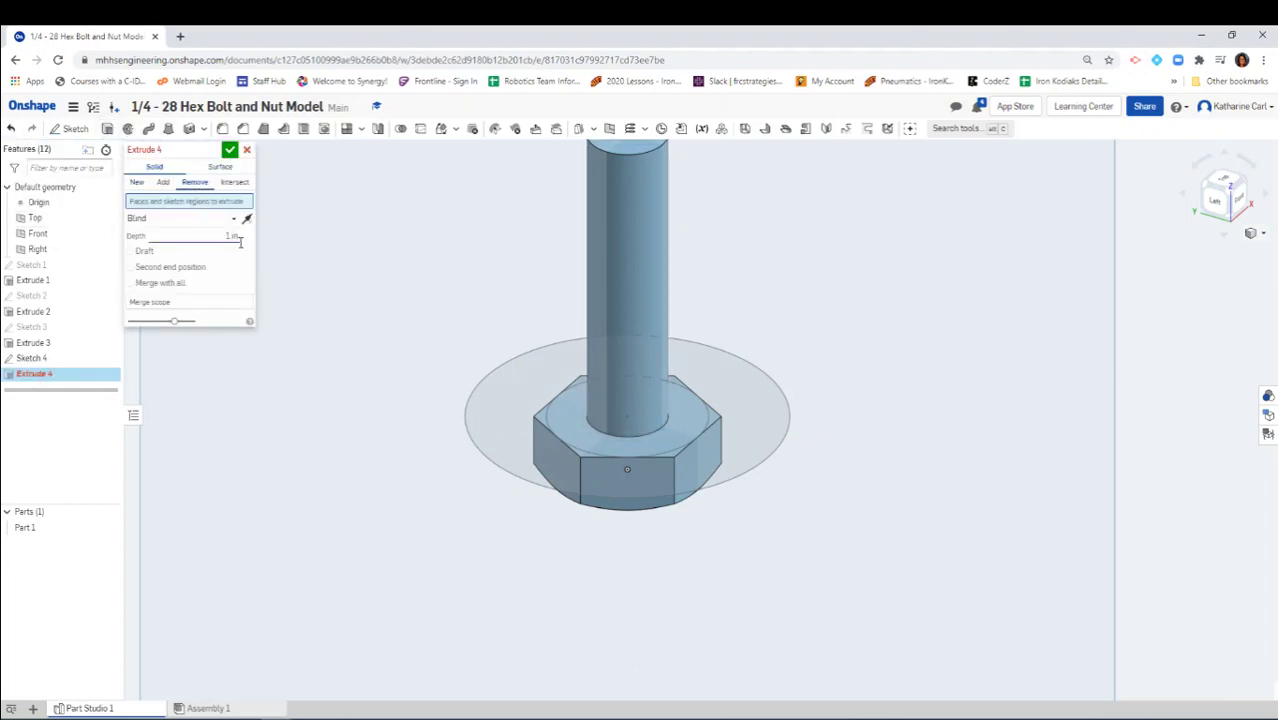
pyautogui.click(518, 414)
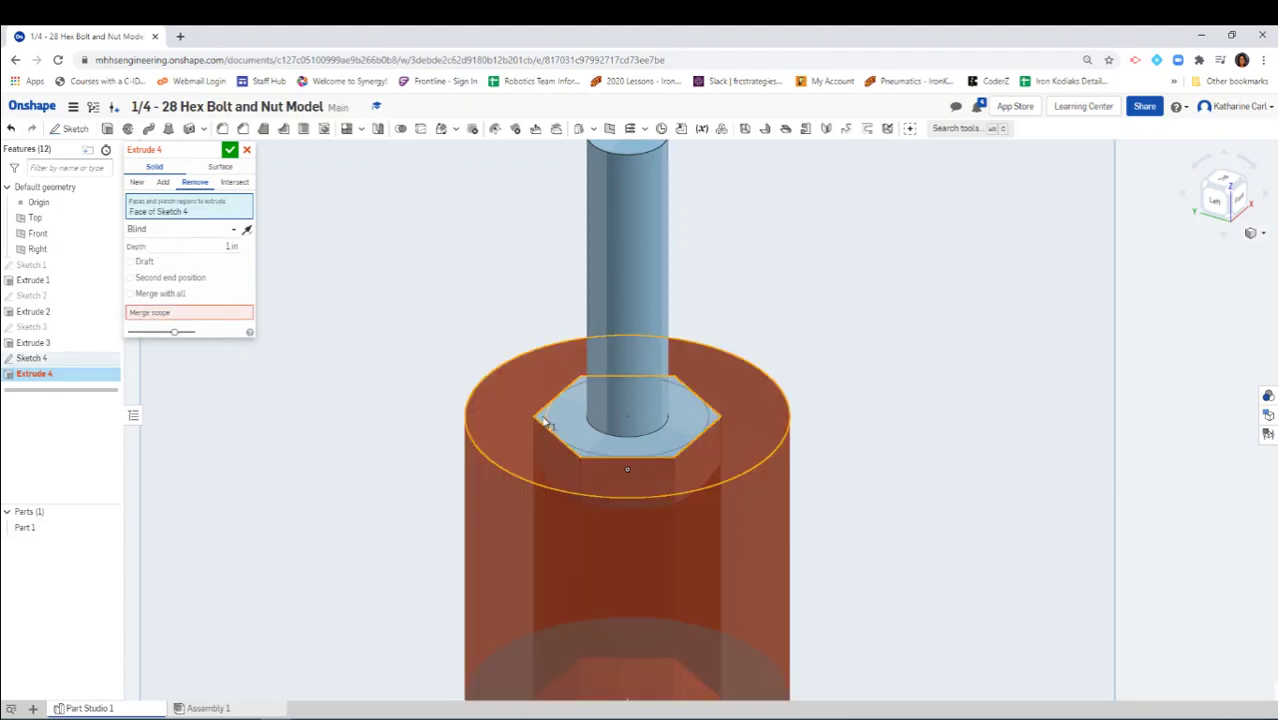
pyautogui.click(546, 422)
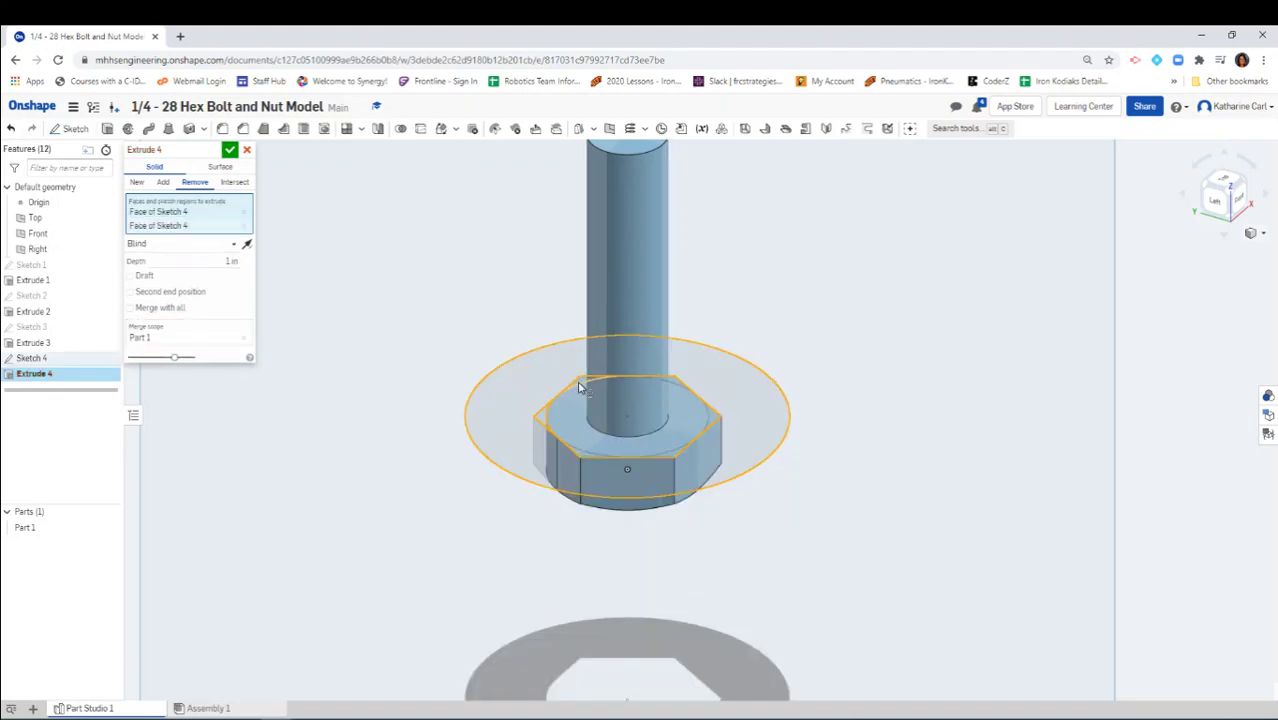
pyautogui.click(583, 384)
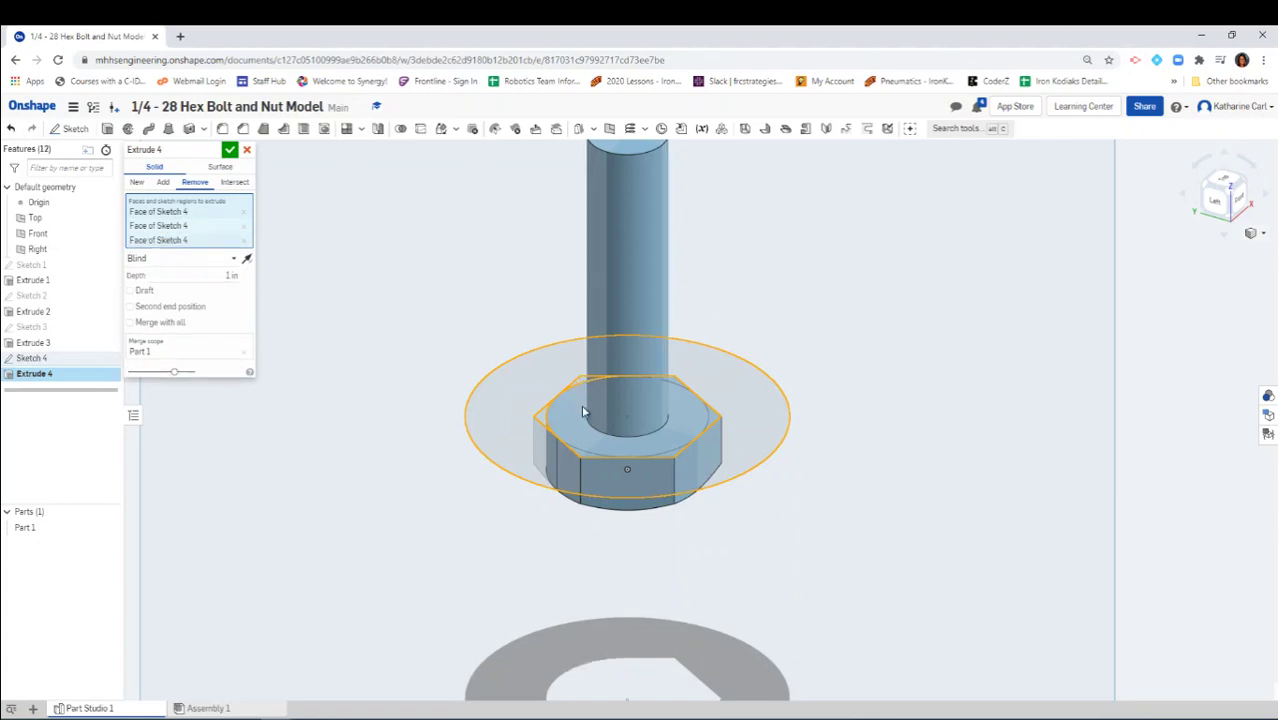
pyautogui.click(587, 460)
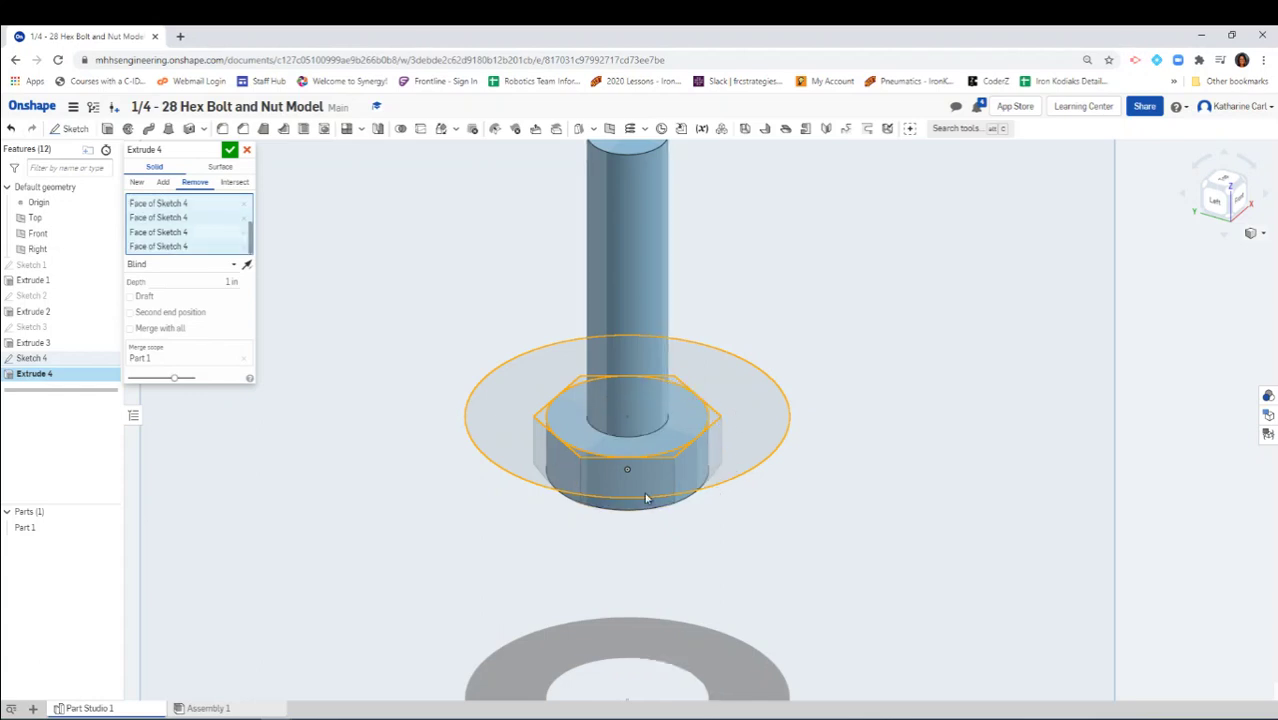
# Apply a 60 deg draft in the opposite direction to the shank-side removal extrude and accept it
pyautogui.click(130, 297)
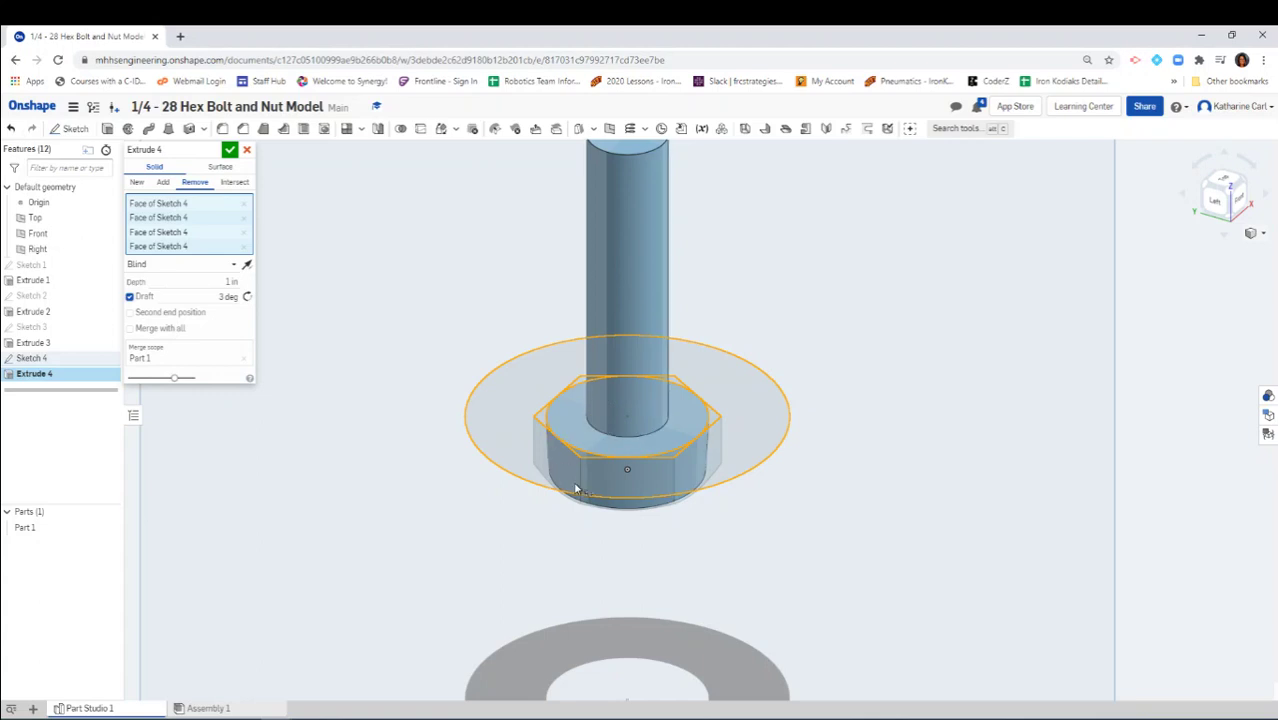
pyautogui.click(248, 298)
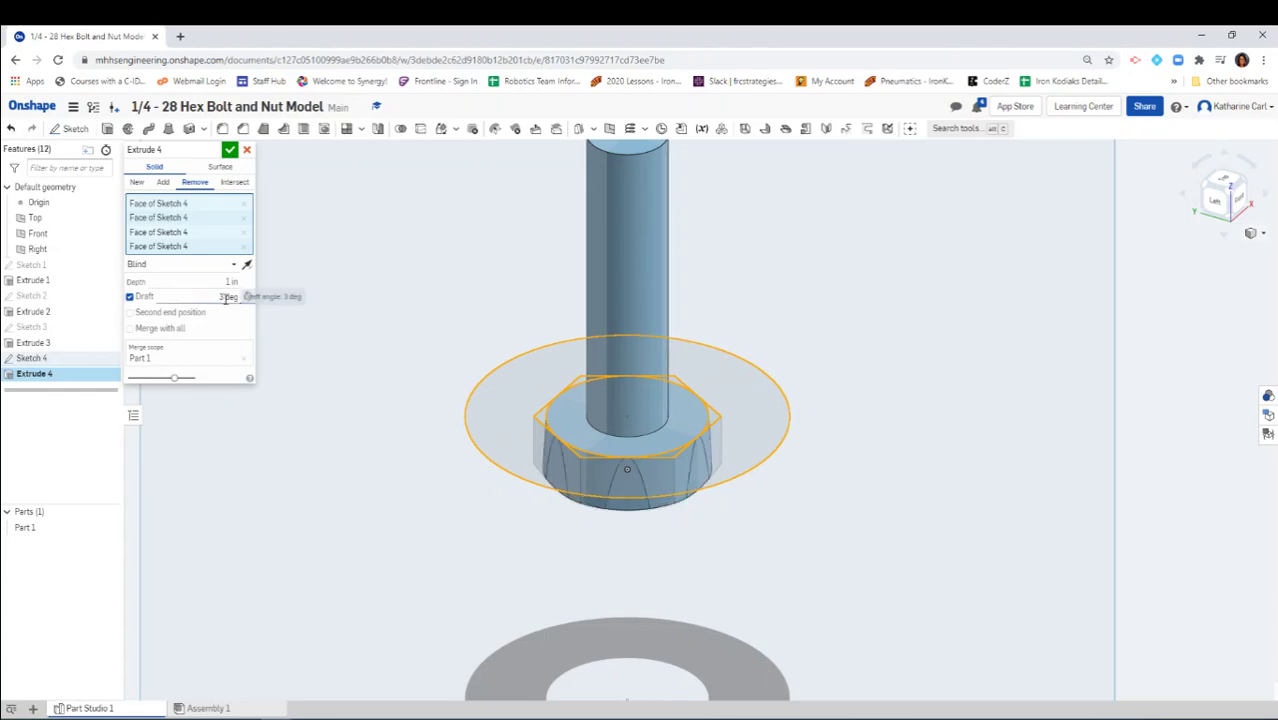
pyautogui.click(228, 297)
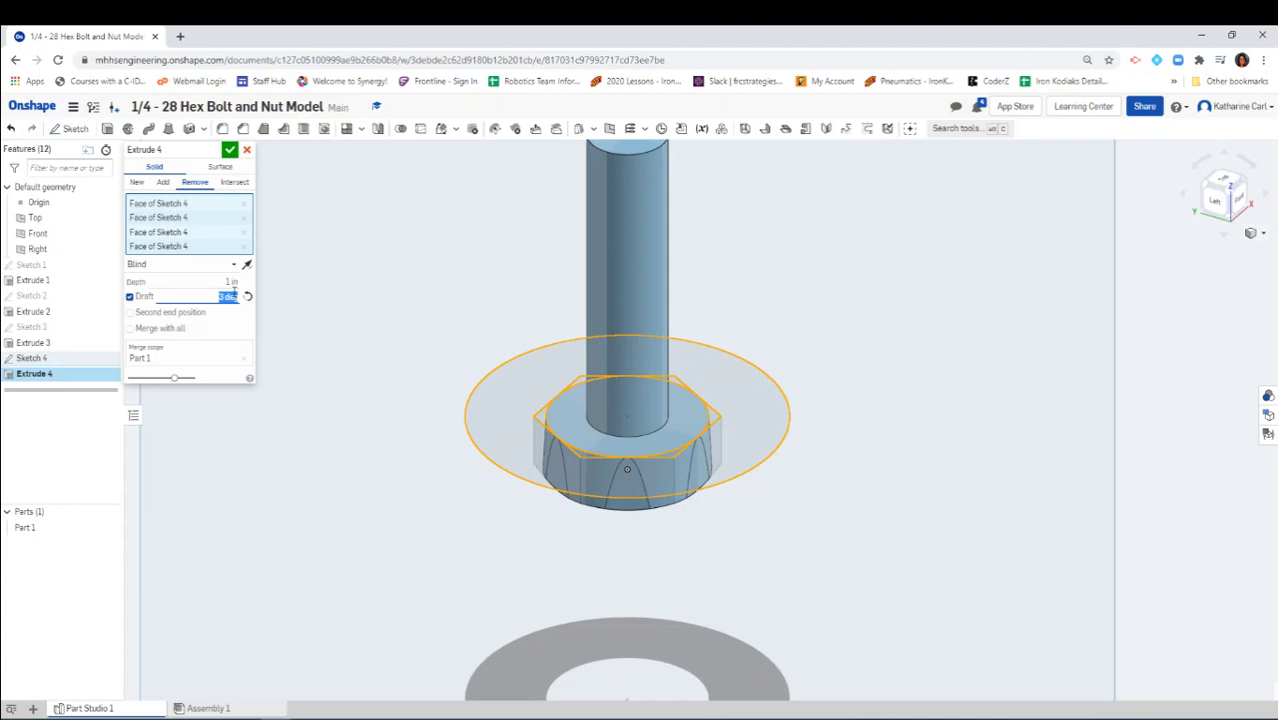
pyautogui.write('45')
pyautogui.press('Return')
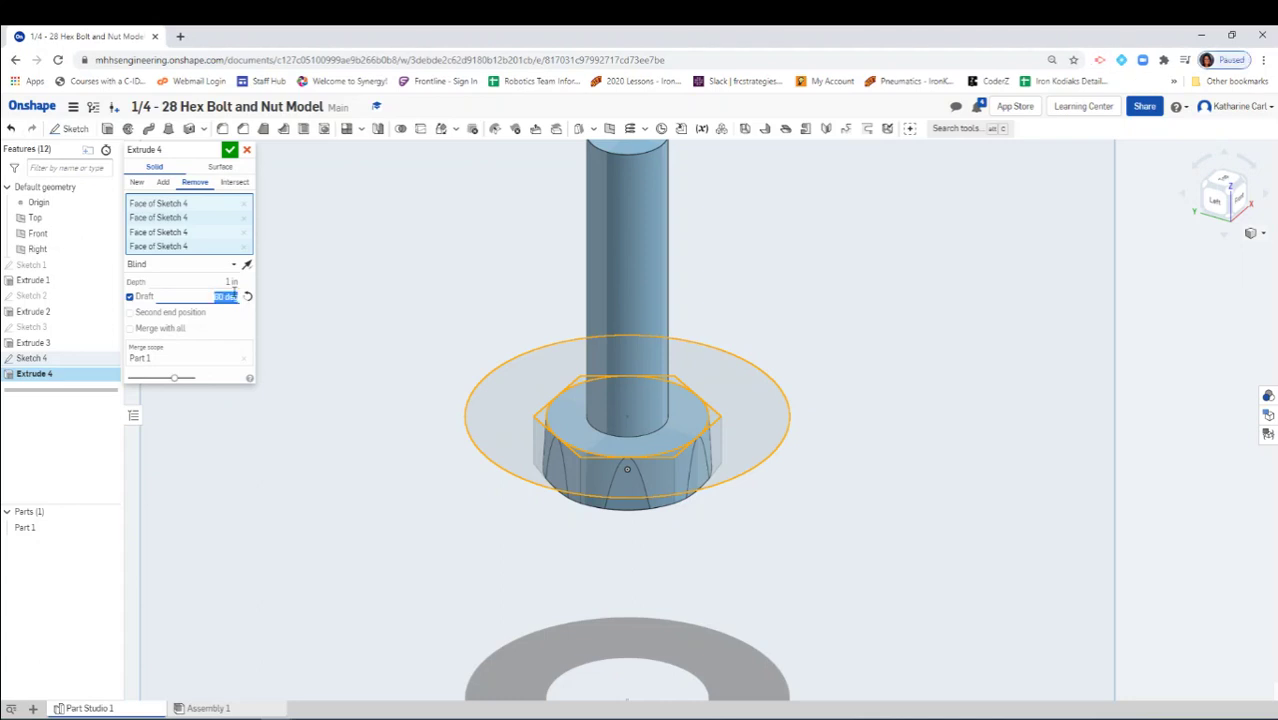
pyautogui.moveTo(891, 581)
pyautogui.mouseDown(button='right')
pyautogui.moveTo(850, 531)
pyautogui.moveTo(807, 533)
pyautogui.moveTo(779, 553)
pyautogui.moveTo(779, 585)
pyautogui.moveTo(876, 590)
pyautogui.mouseUp(button='right')
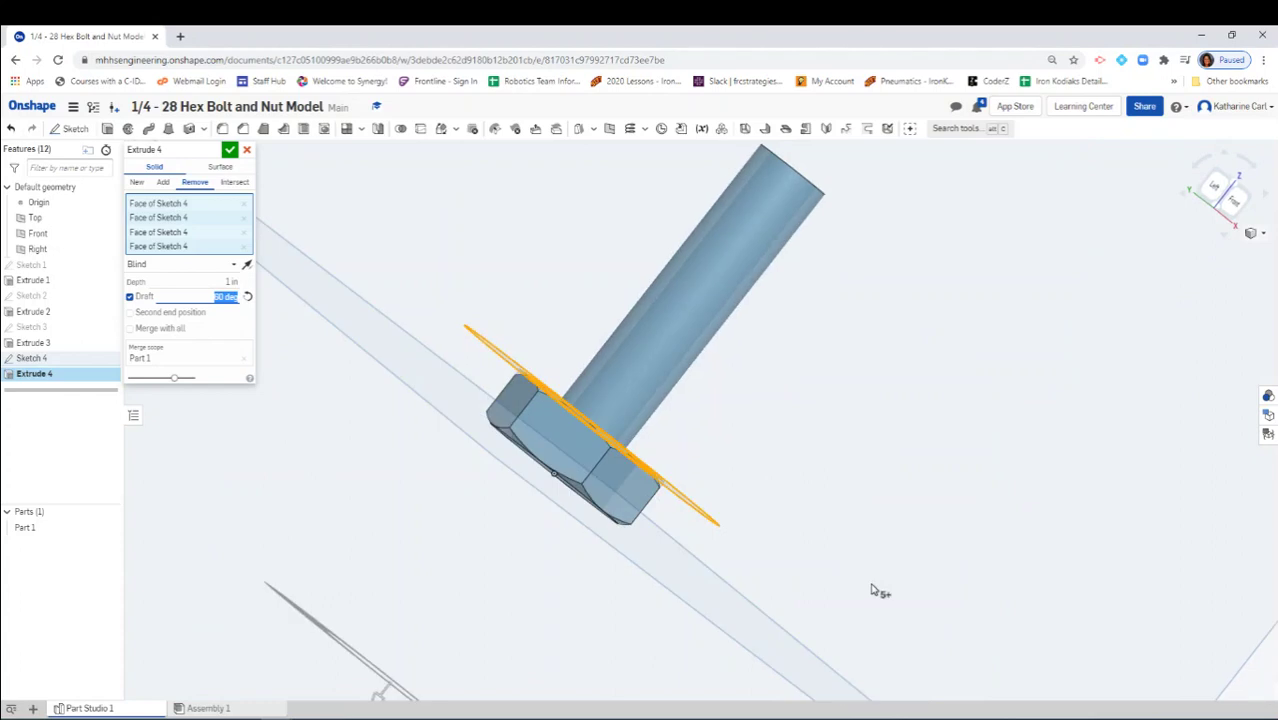
pyautogui.click(230, 151)
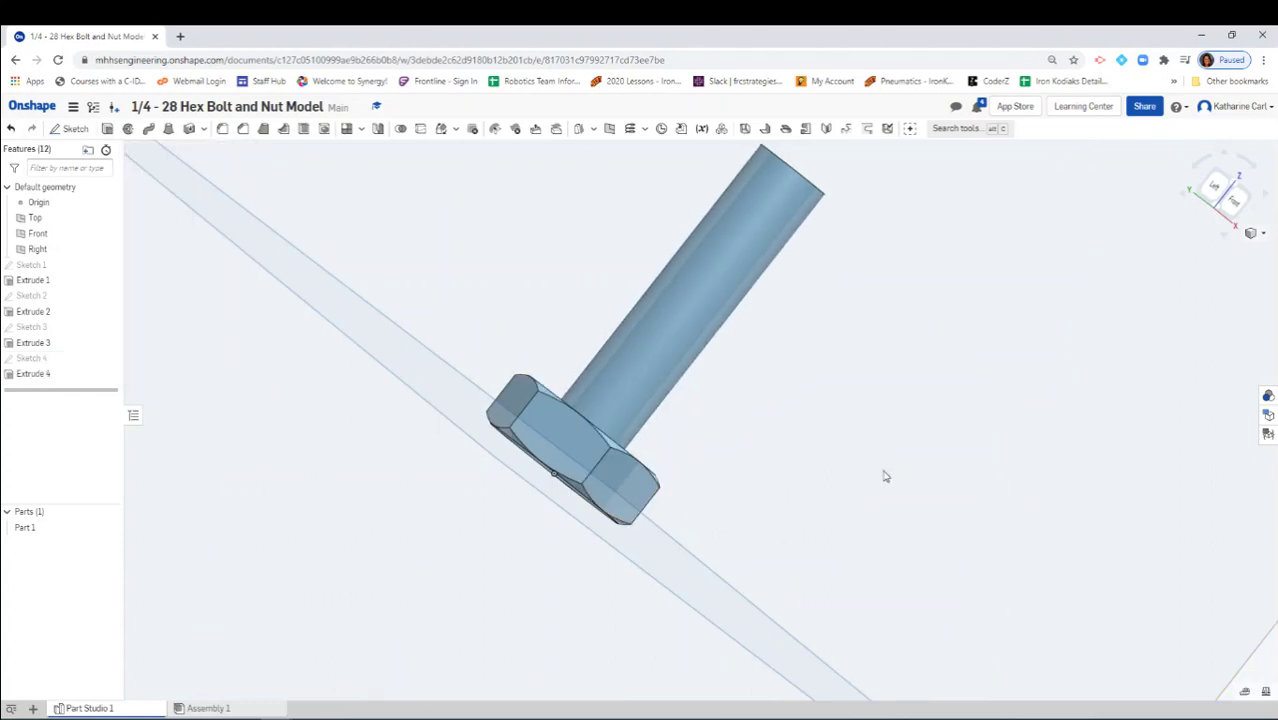
# Start a clockwise helix on the bolt shank's cylindrical face and set it to 28 revolutions
pyautogui.moveTo(886, 481); pyautogui.dragTo(1135, 300, button='right')
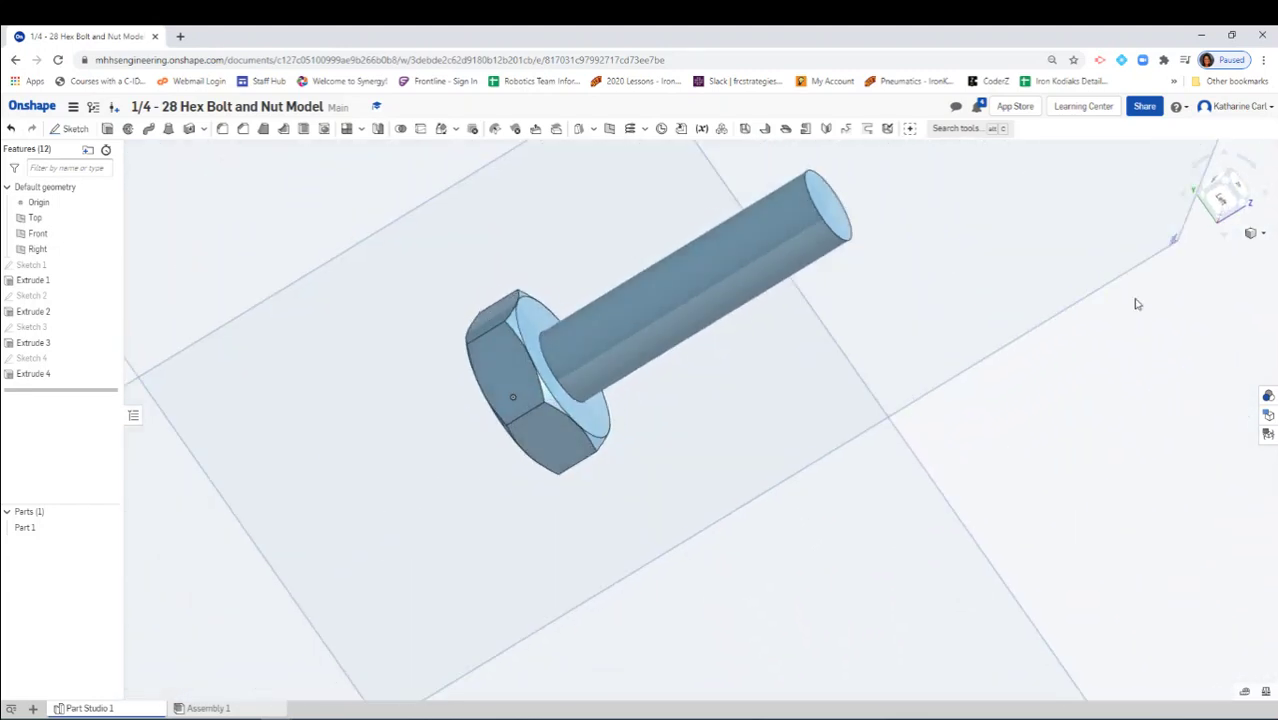
pyautogui.click(1263, 236)
pyautogui.click(1218, 250)
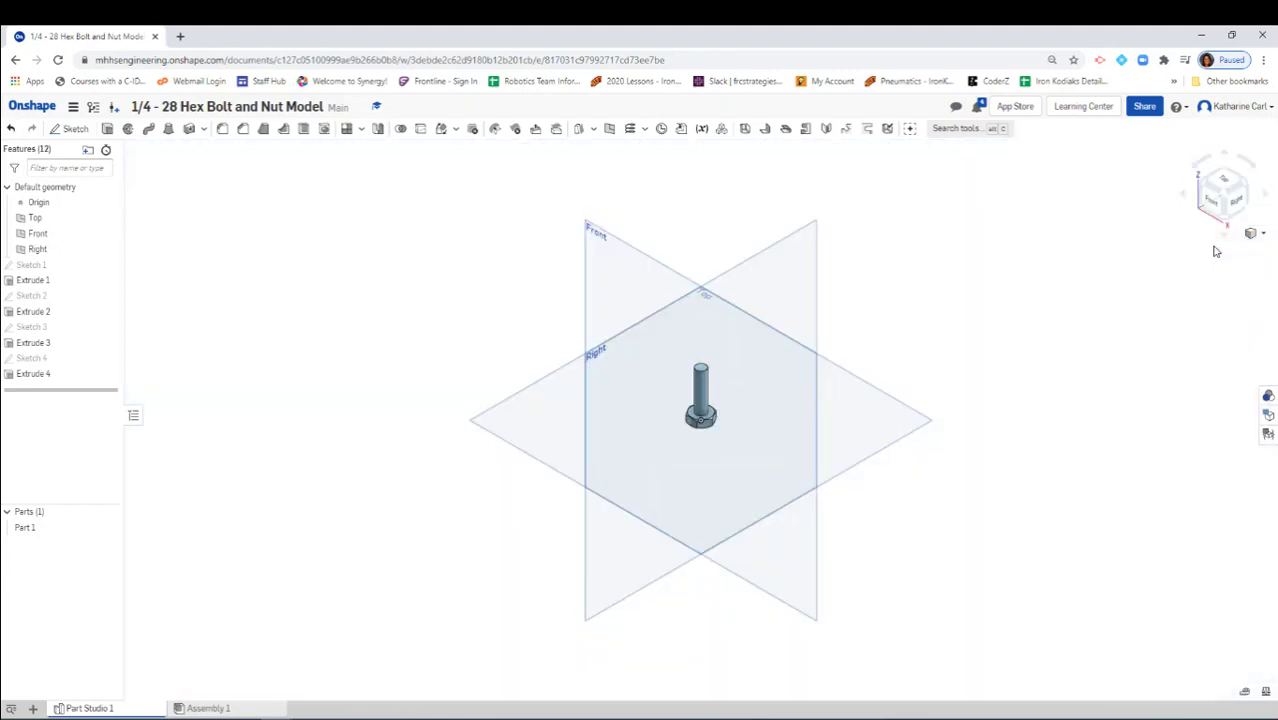
pyautogui.scroll(8, 714, 412)
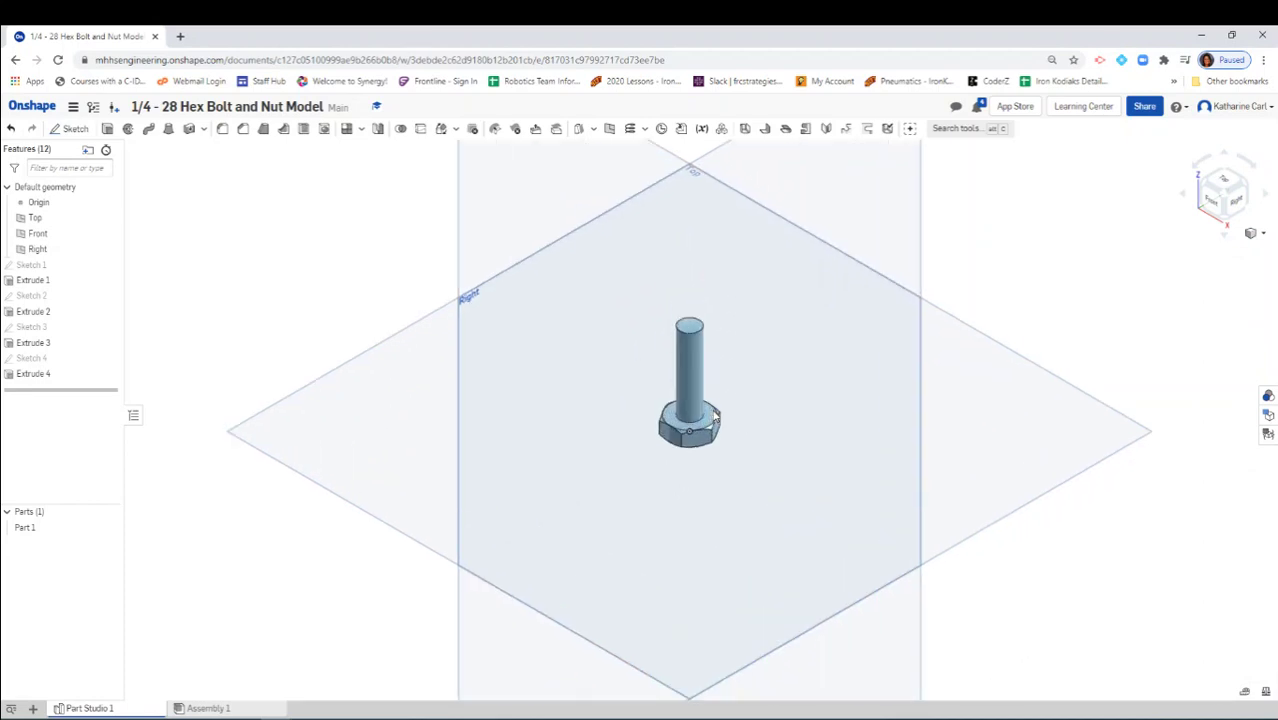
pyautogui.scroll(3, 714, 412)
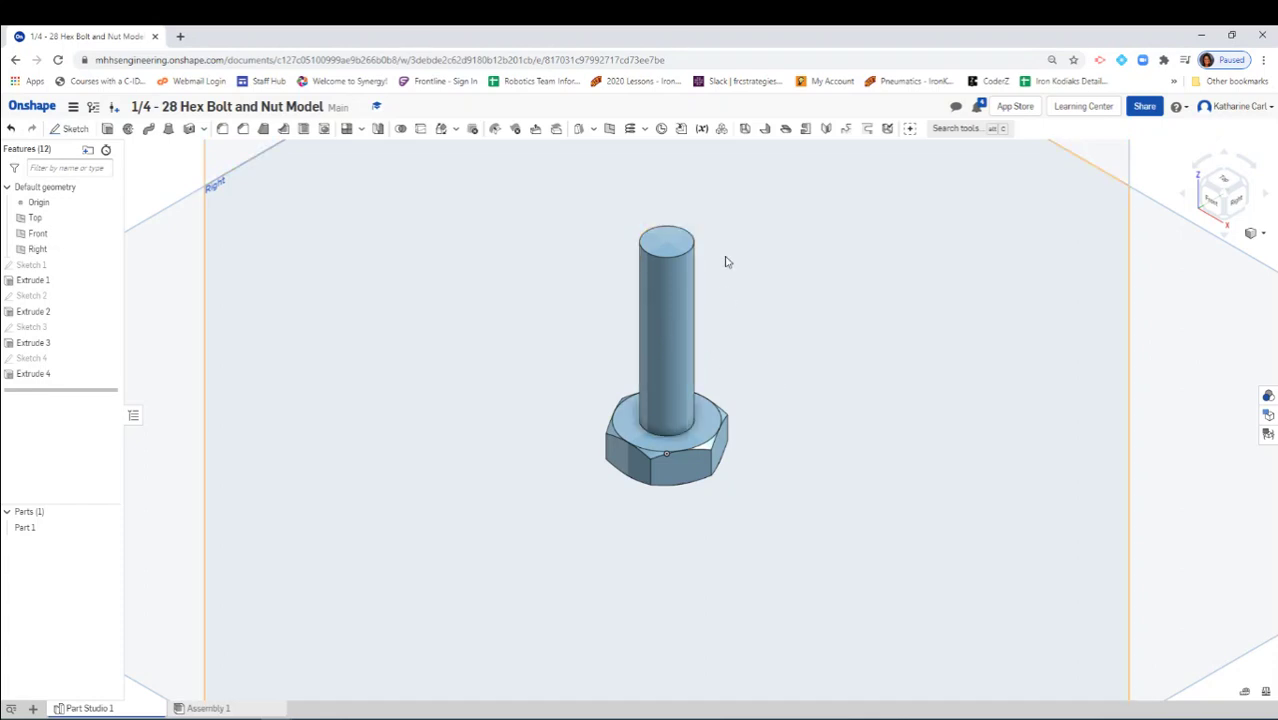
pyautogui.click(631, 129)
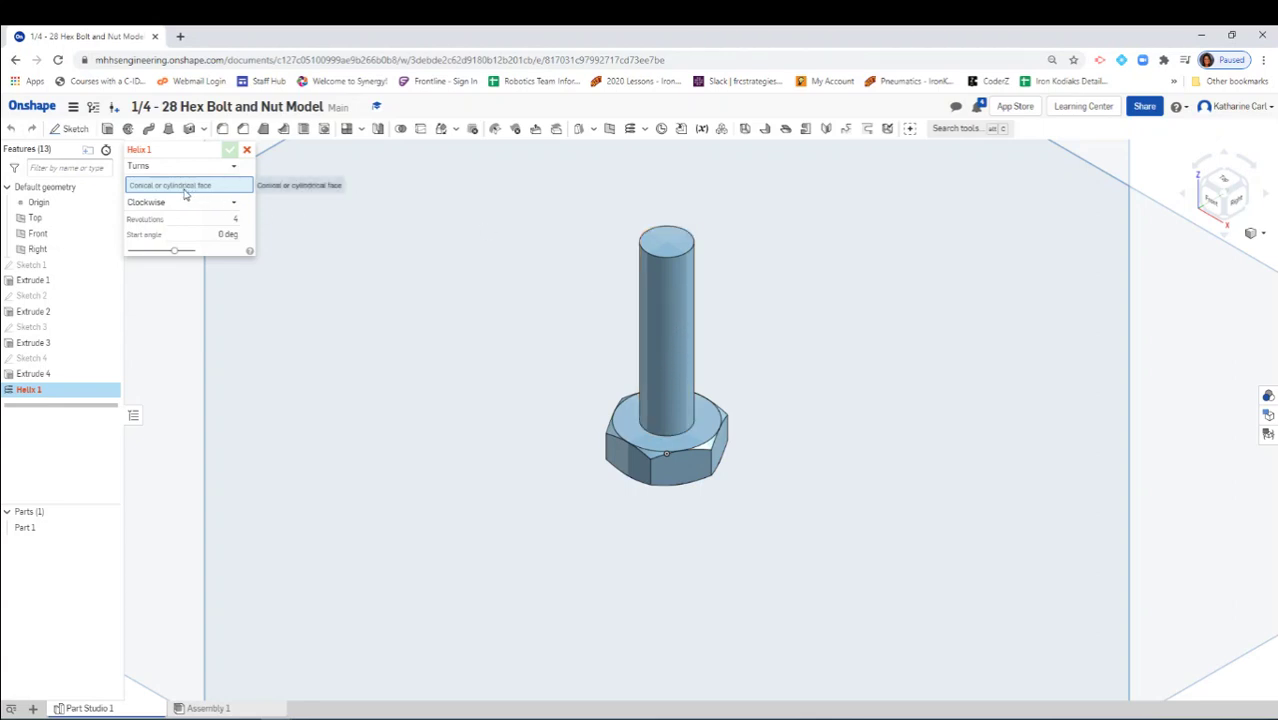
pyautogui.click(661, 342)
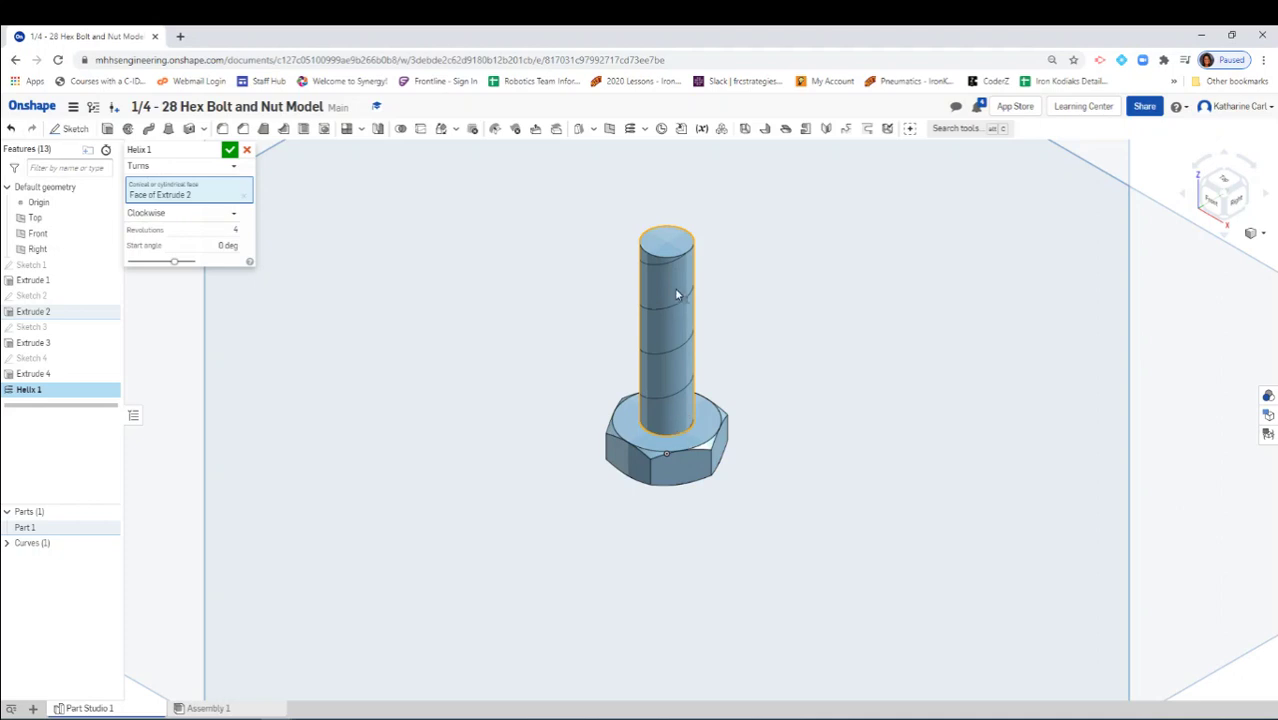
pyautogui.click(235, 230)
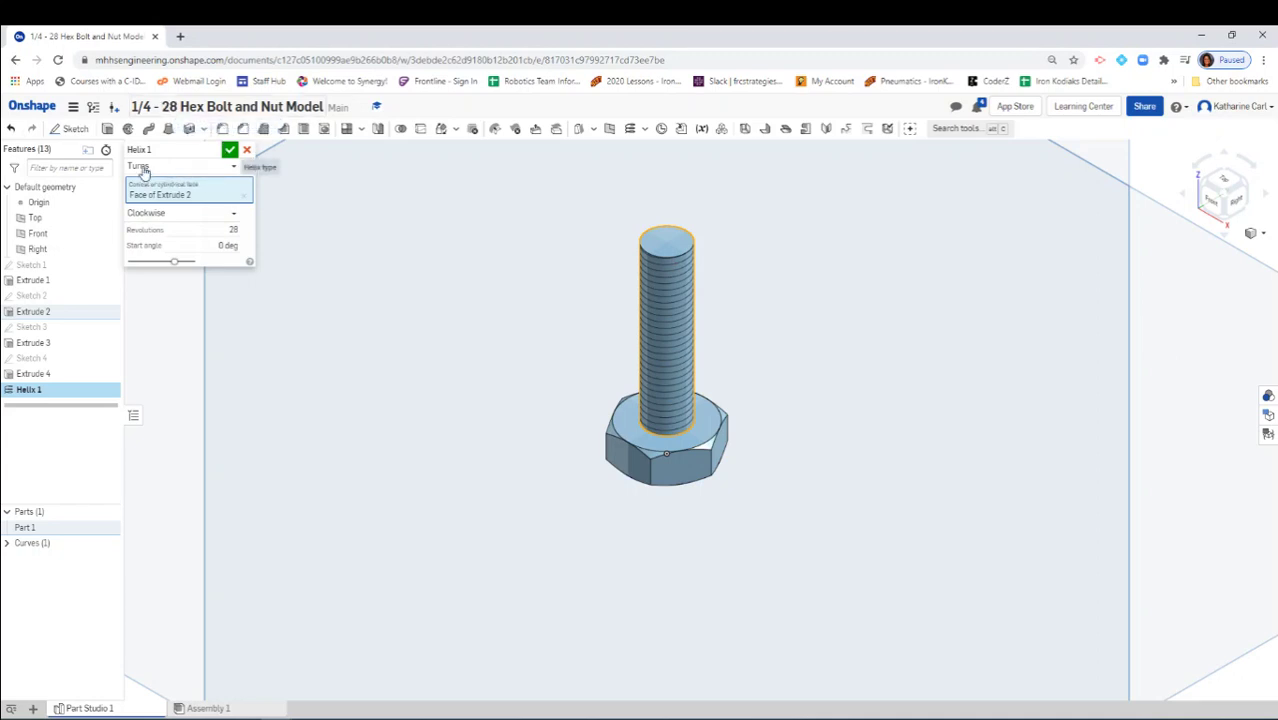
# Define the helix by pitch, set the helical pitch to 1/28 in, and accept the helix
pyautogui.click(233, 170)
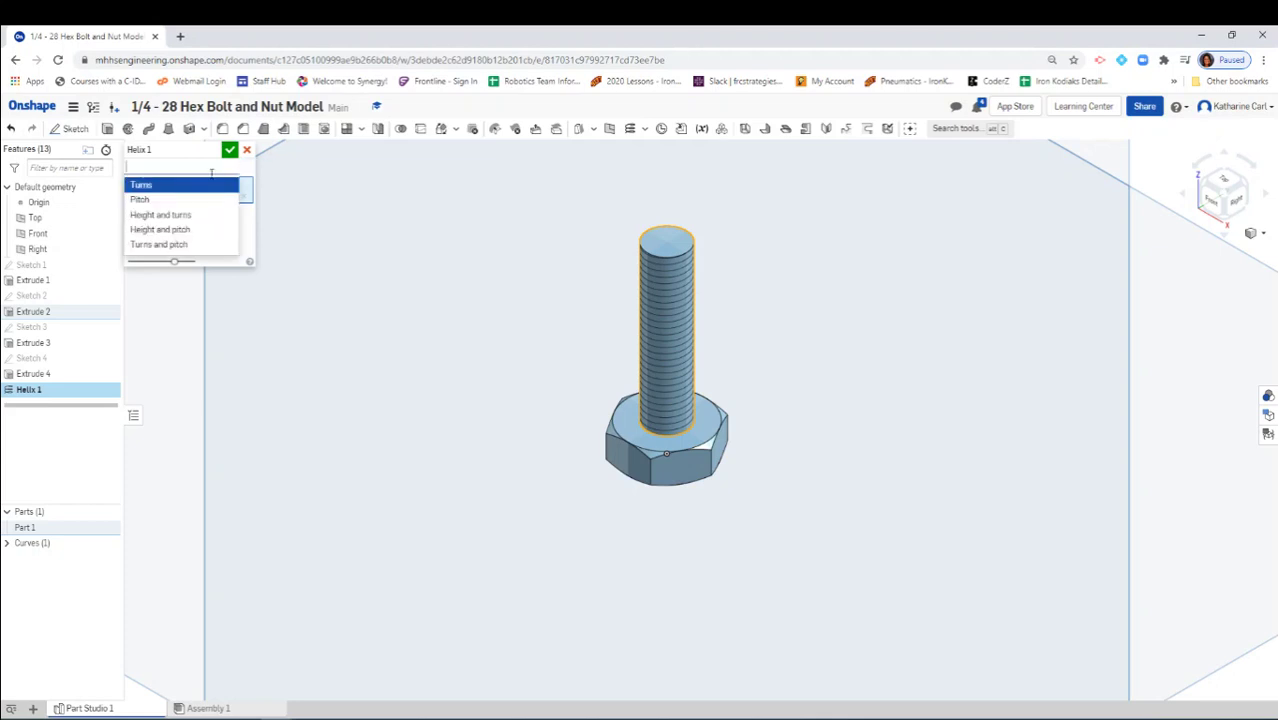
pyautogui.click(157, 203)
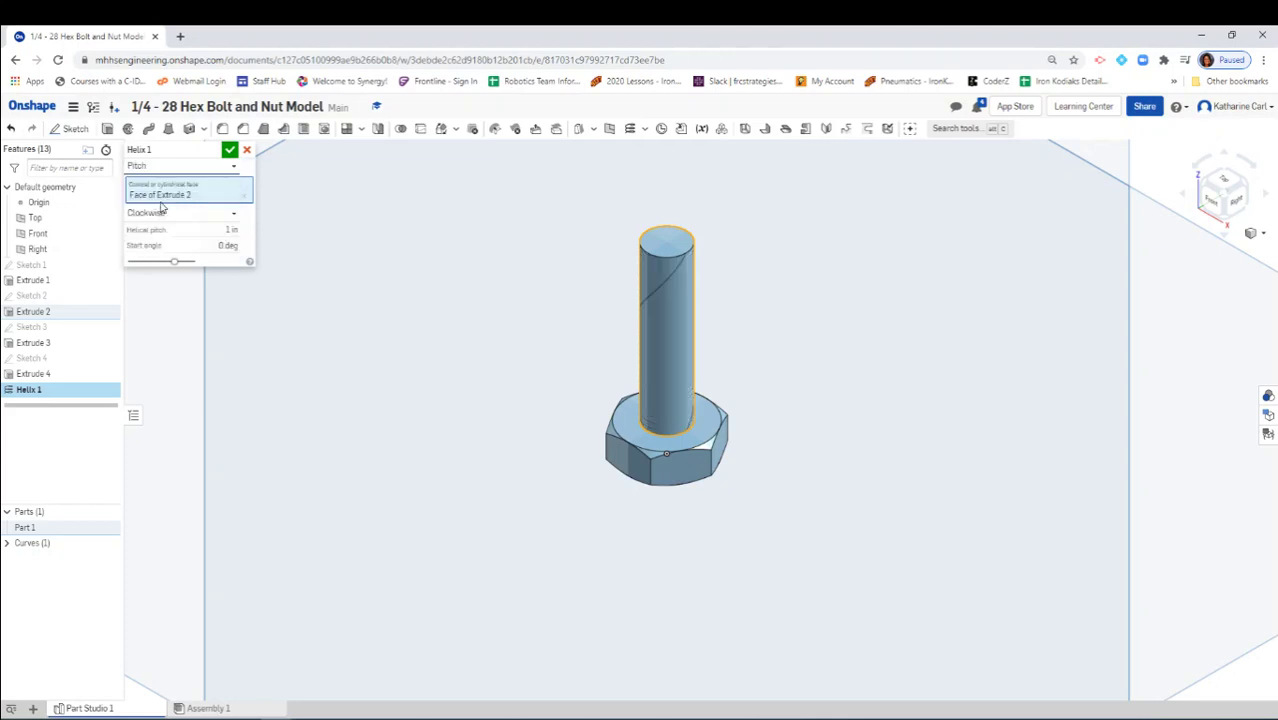
pyautogui.click(231, 229)
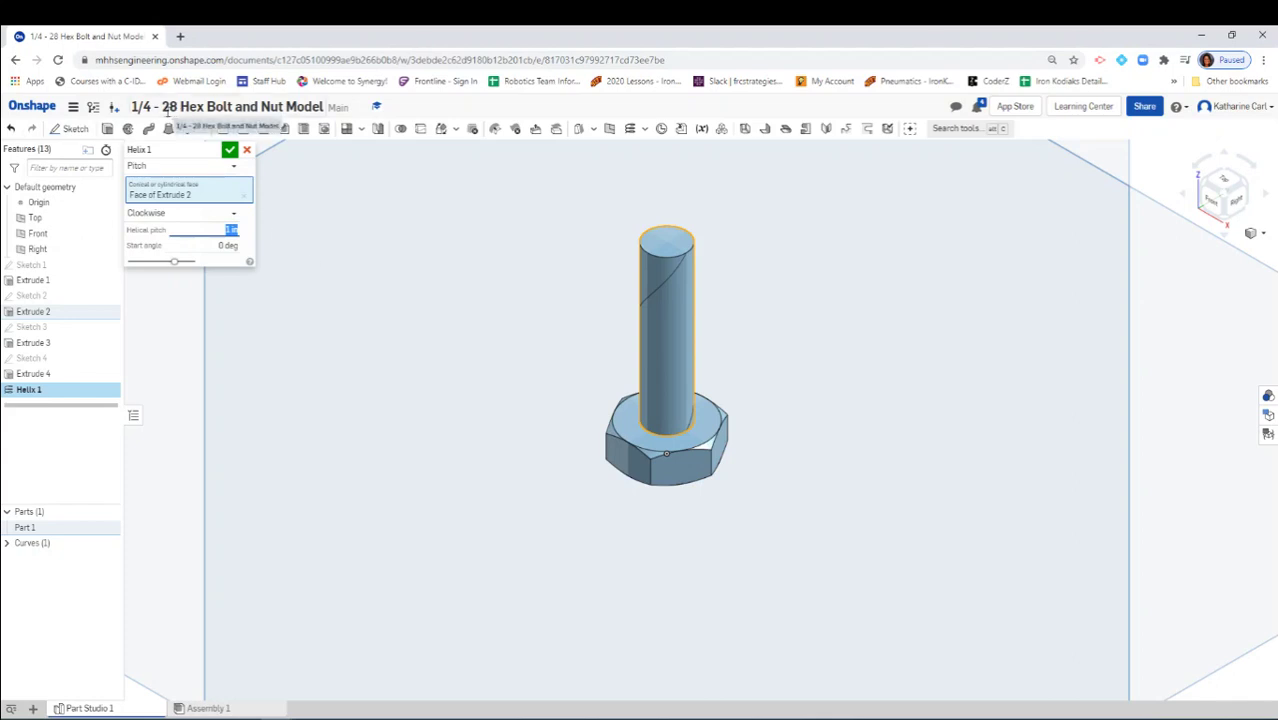
pyautogui.write('1')
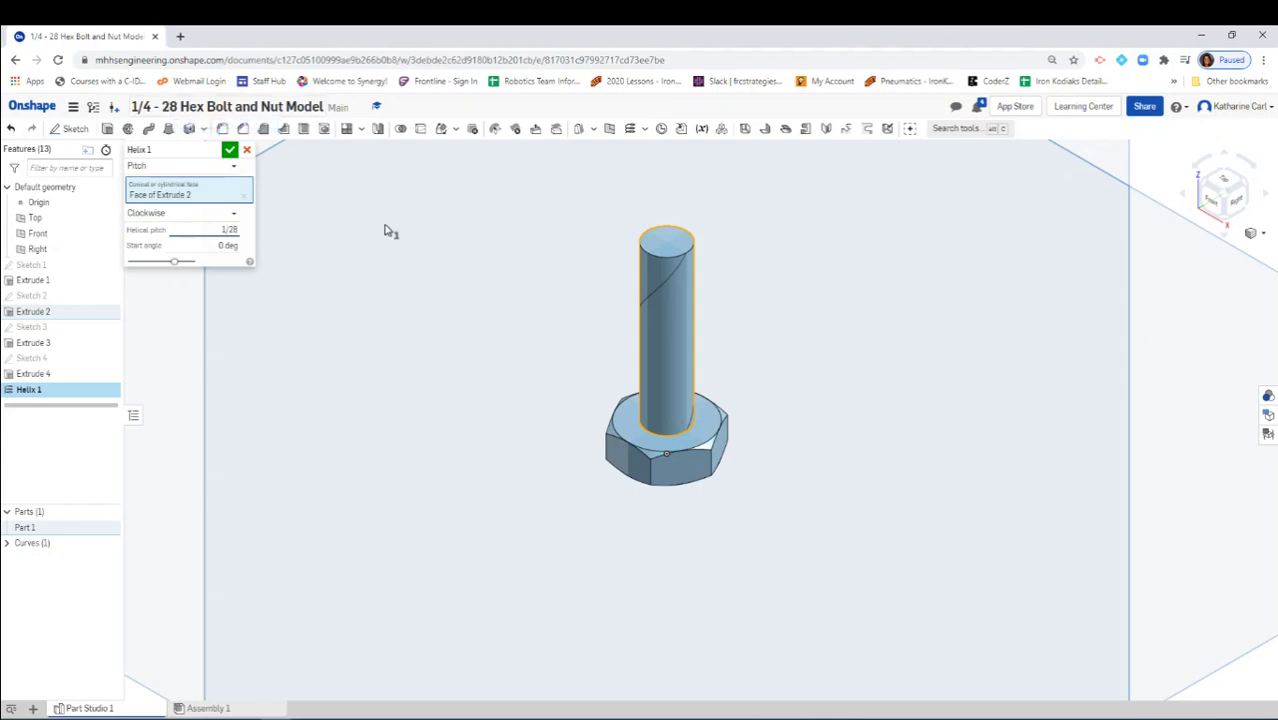
pyautogui.write('/28')
pyautogui.press('Return')
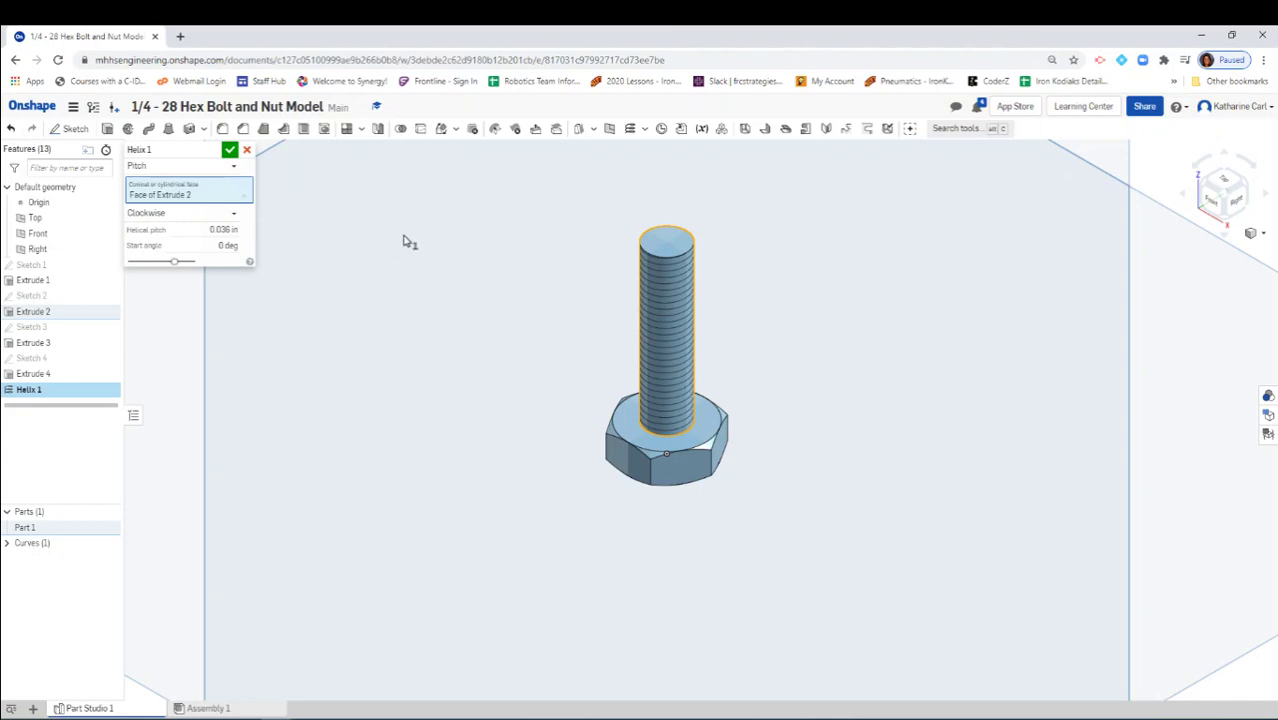
pyautogui.click(230, 151)
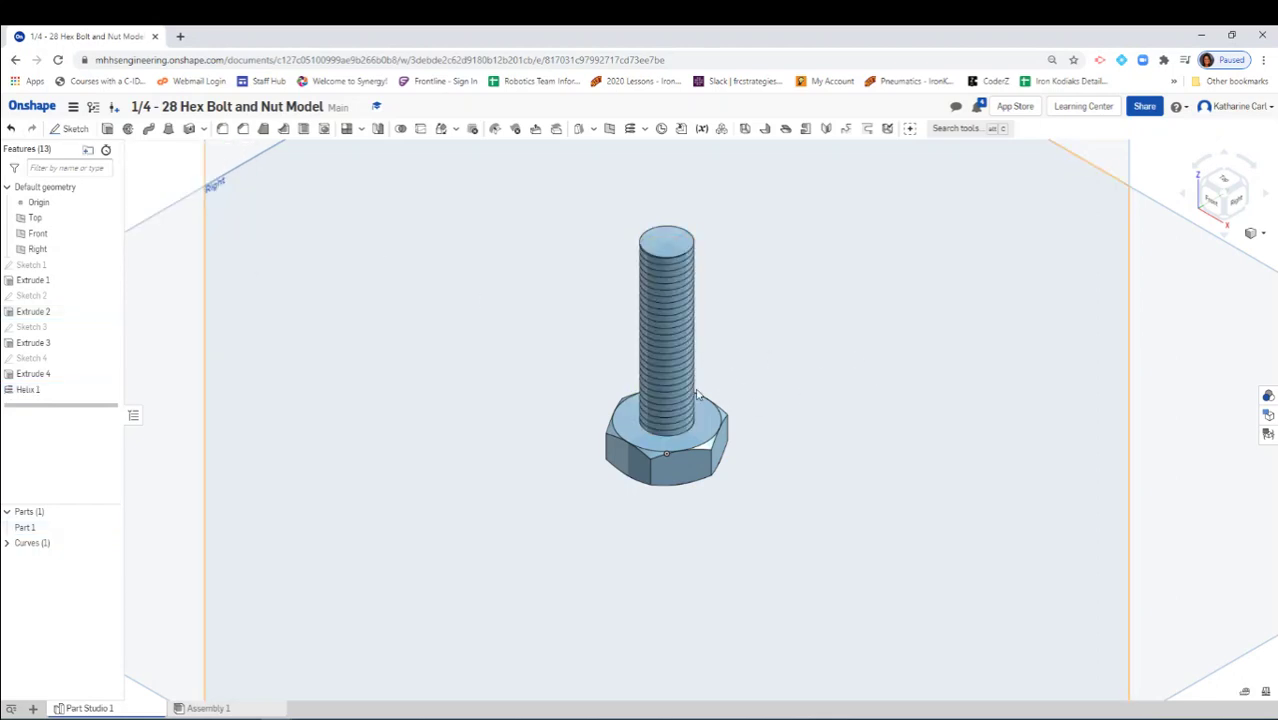
# Start a sketch on the Front plane, which passes through the helix's end point at the shank tip
pyautogui.scroll(5, 668, 365)
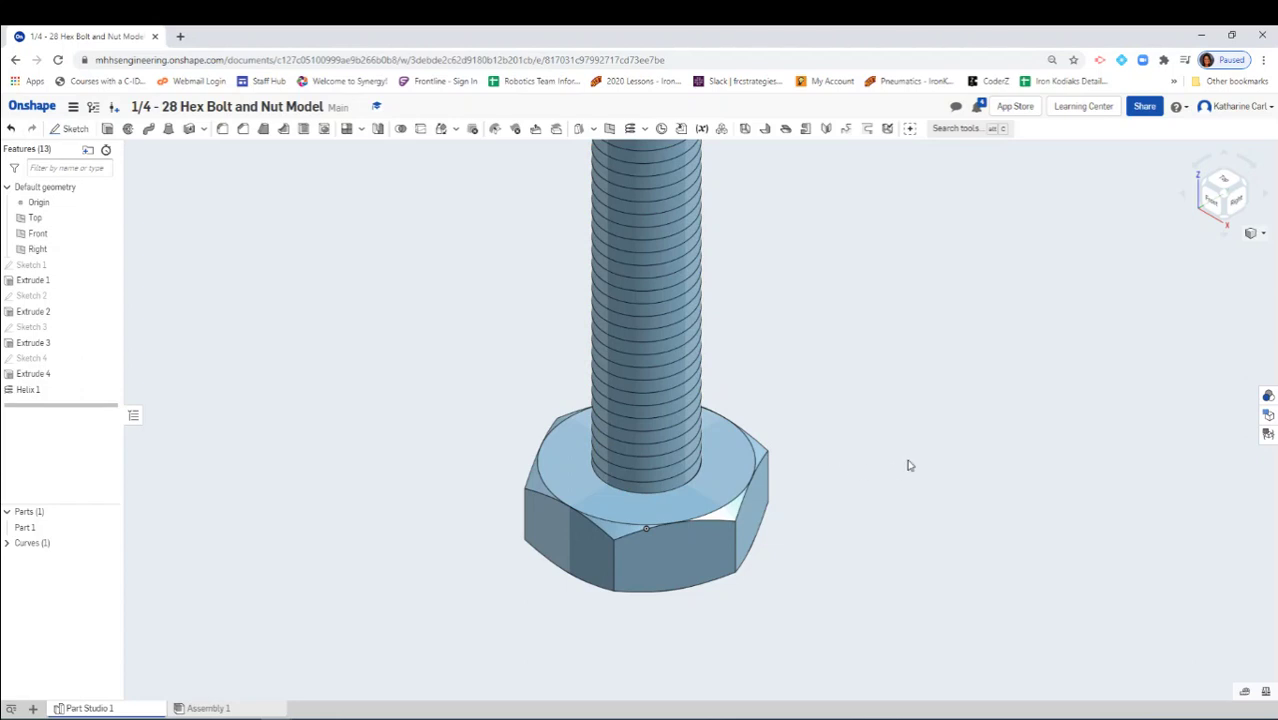
pyautogui.moveTo(904, 419); pyautogui.dragTo(864, 559, button='middle')
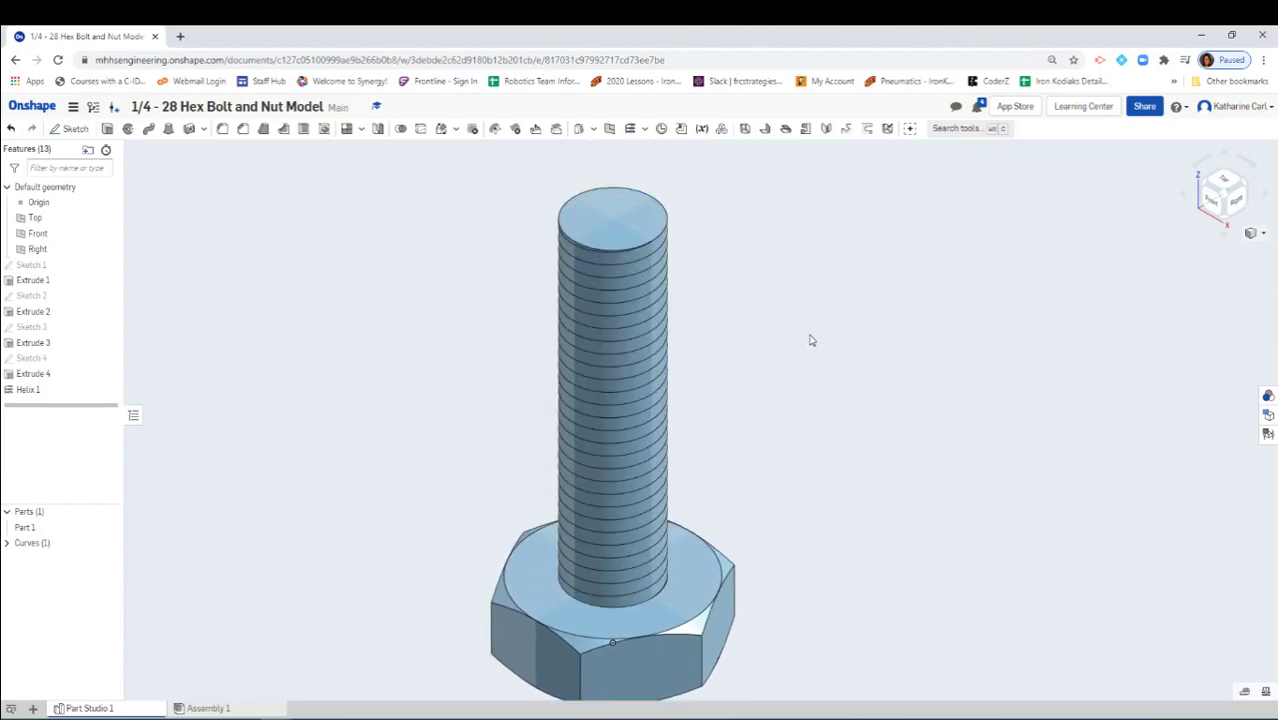
pyautogui.click(650, 243)
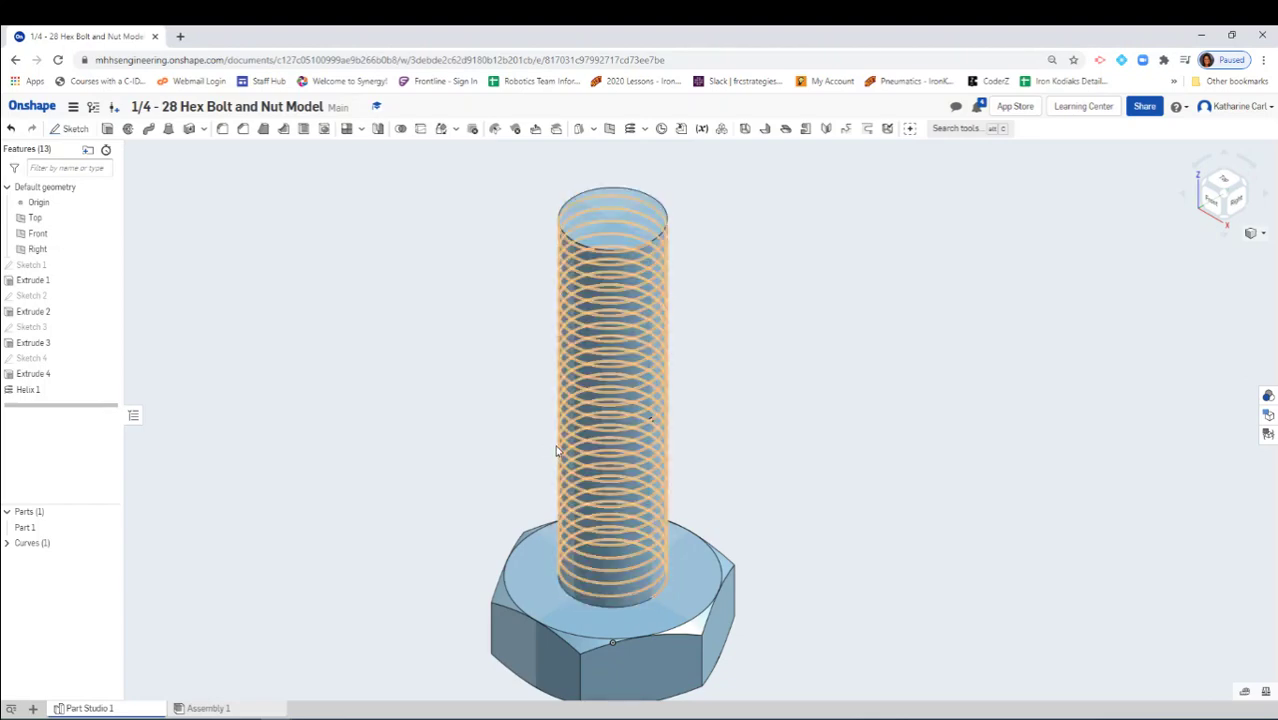
pyautogui.click(409, 284)
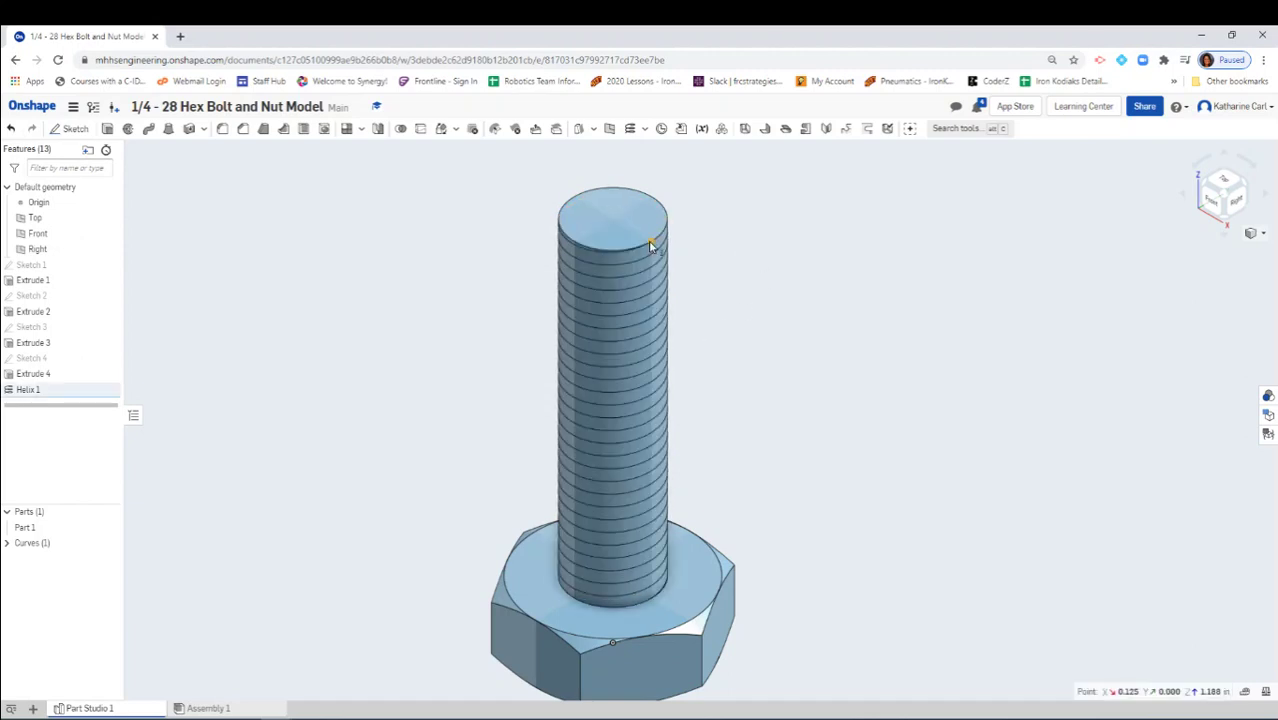
pyautogui.scroll(-8, 650, 244)
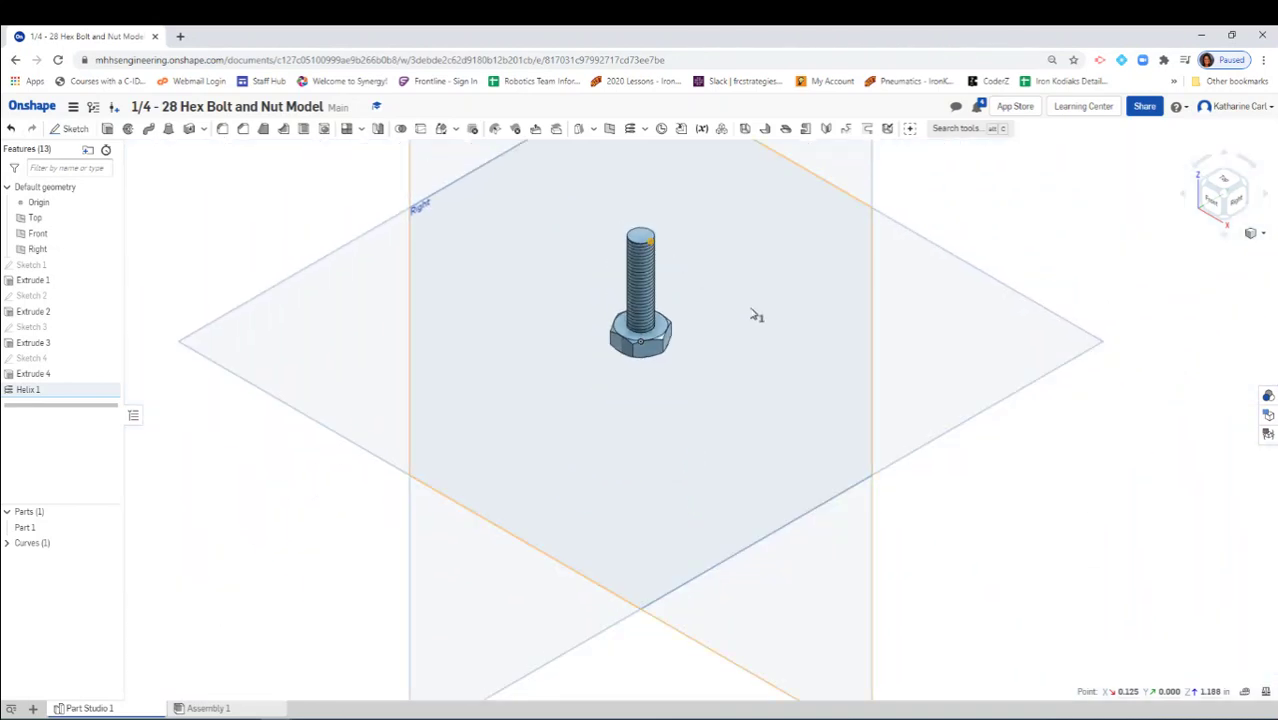
pyautogui.scroll(-4, 755, 314)
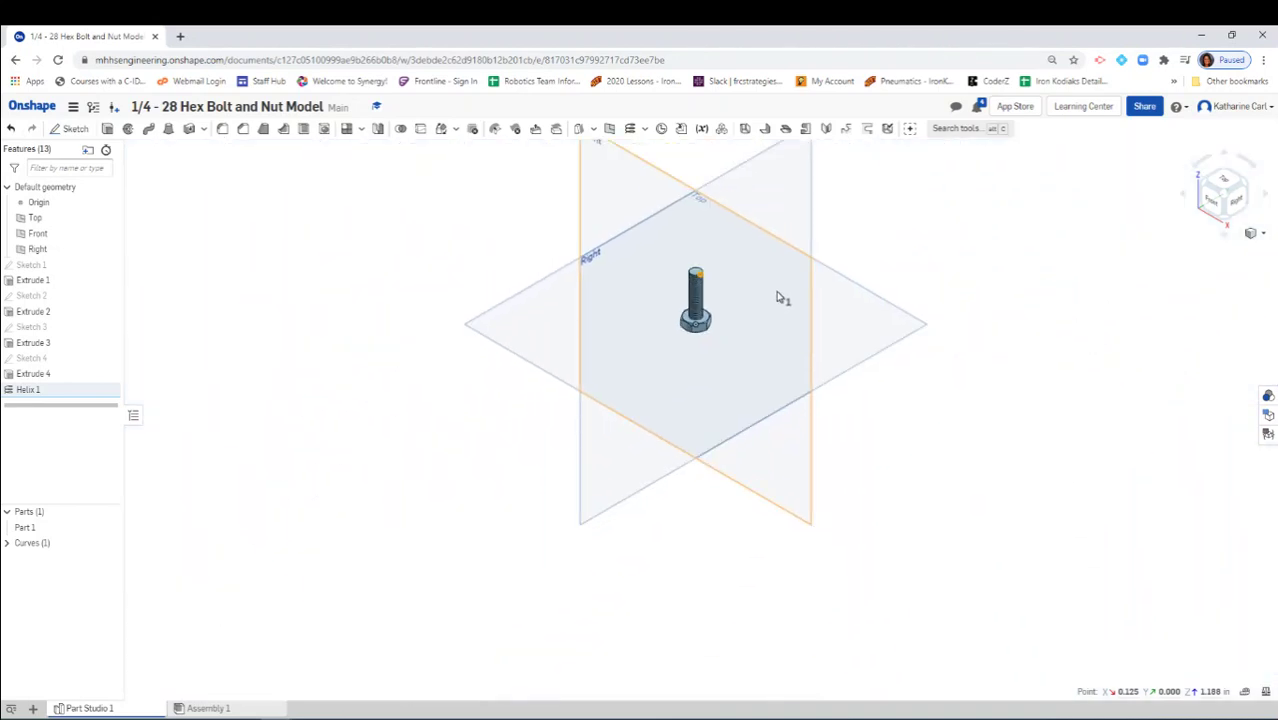
pyautogui.click(674, 190)
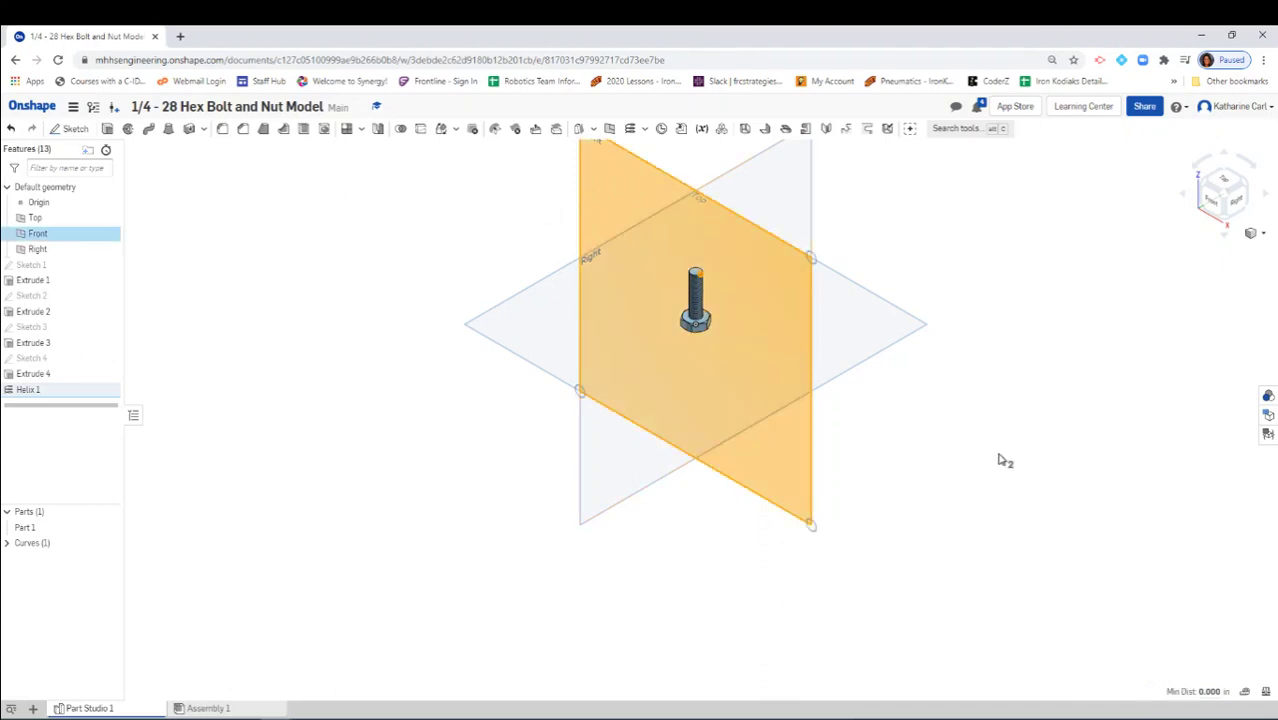
pyautogui.moveTo(1001, 448)
pyautogui.mouseDown(button='right')
pyautogui.moveTo(950, 445)
pyautogui.moveTo(996, 450)
pyautogui.mouseUp(button='right')
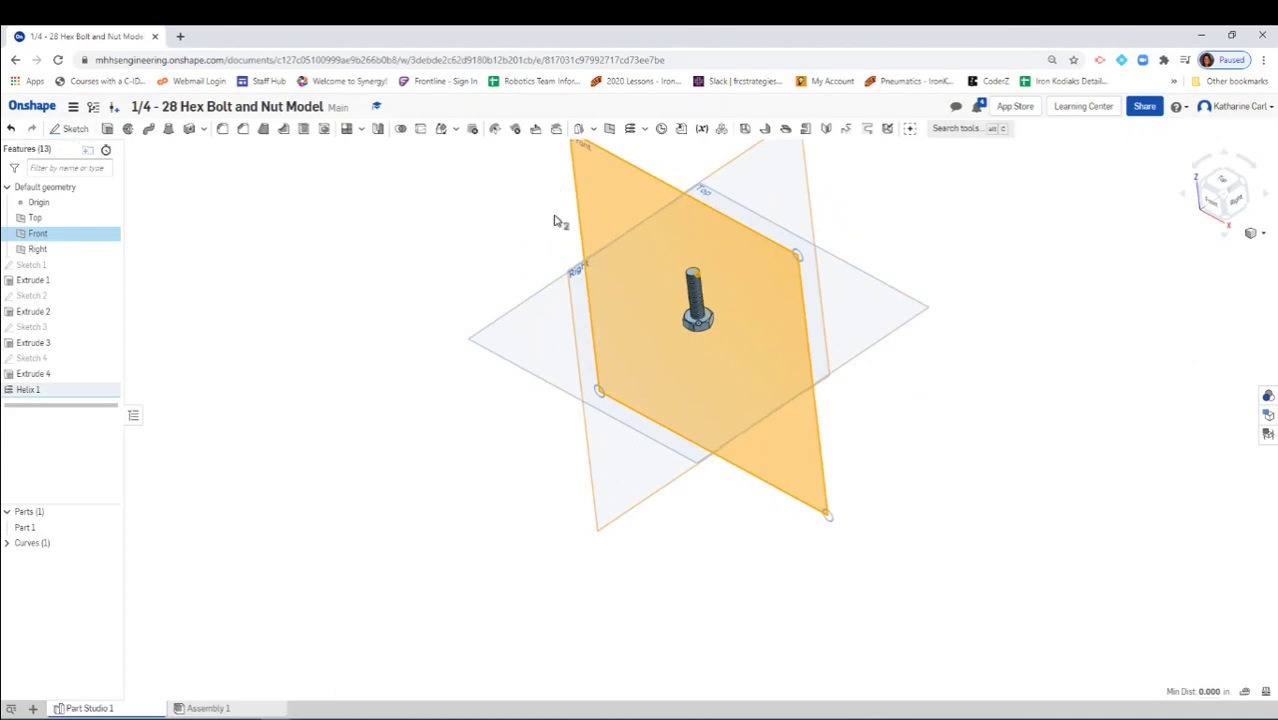
pyautogui.click(72, 132)
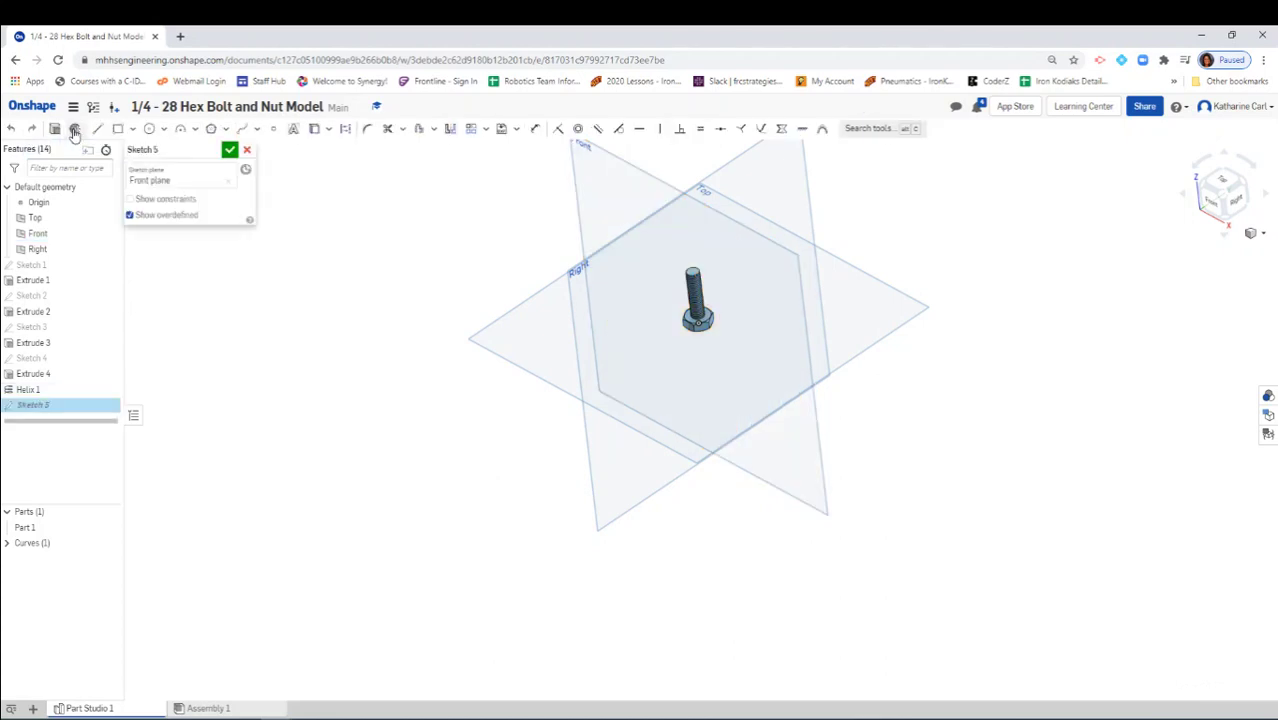
# Draw a closed triangle beside the shank's free end, with a vertical side about 0.077 in long and its apex pointing toward the shank
pyautogui.click(1213, 206)
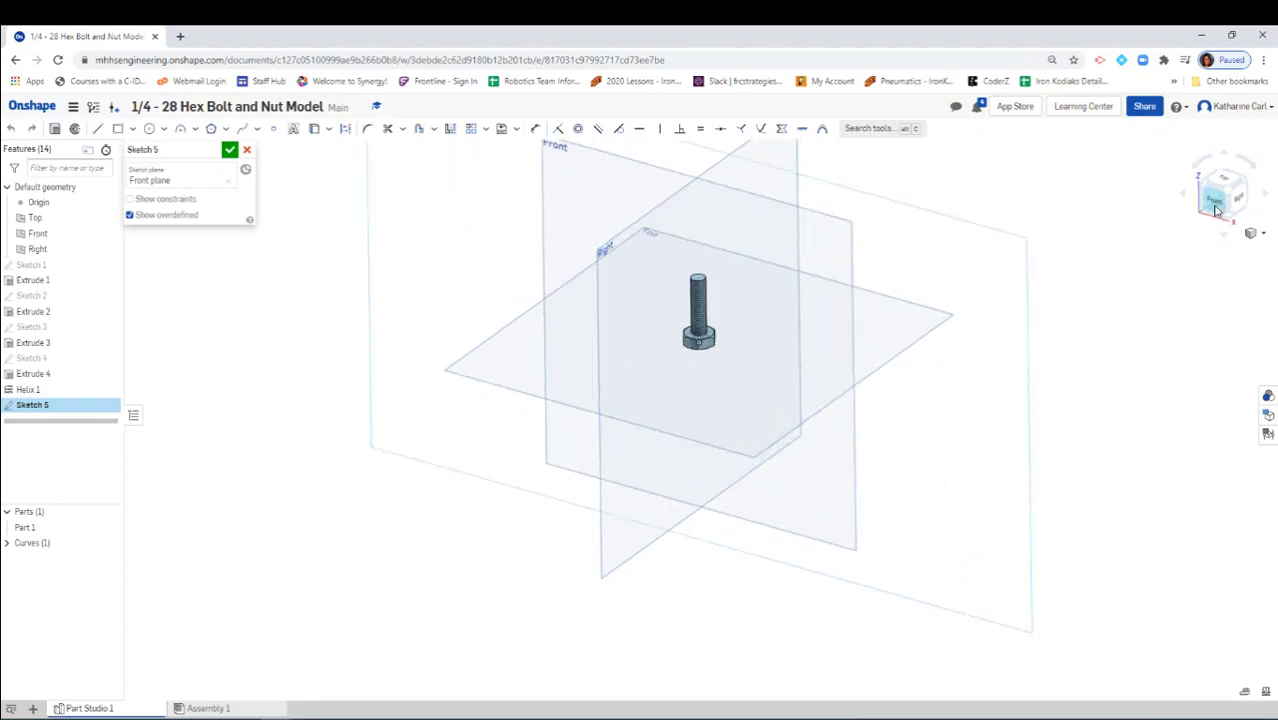
pyautogui.scroll(10, 718, 320)
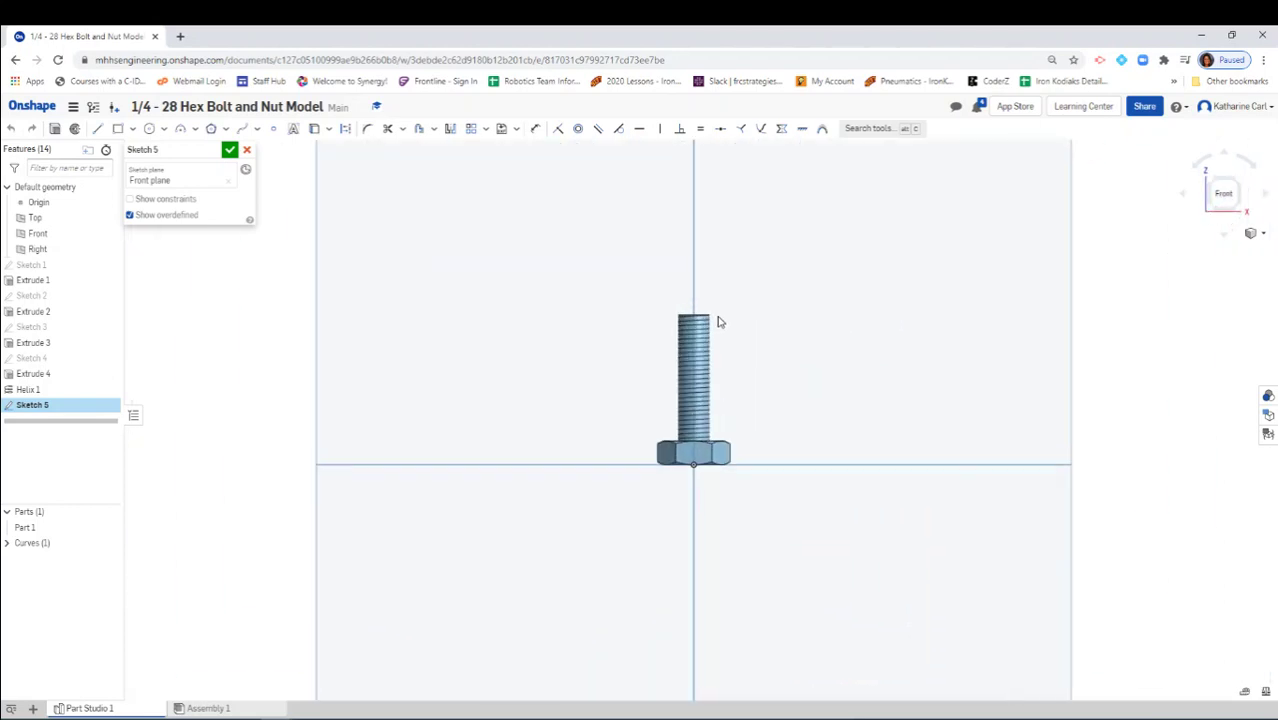
pyautogui.scroll(4, 718, 320)
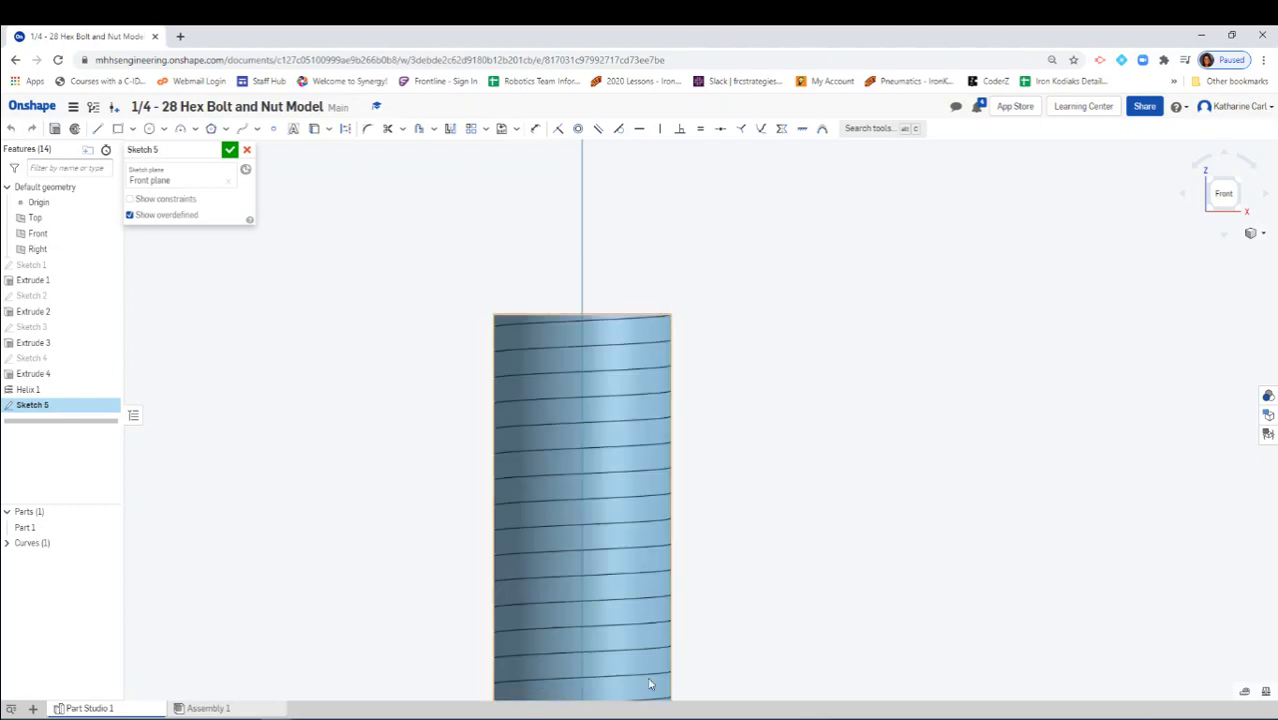
pyautogui.click(507, 644)
pyautogui.click(97, 129)
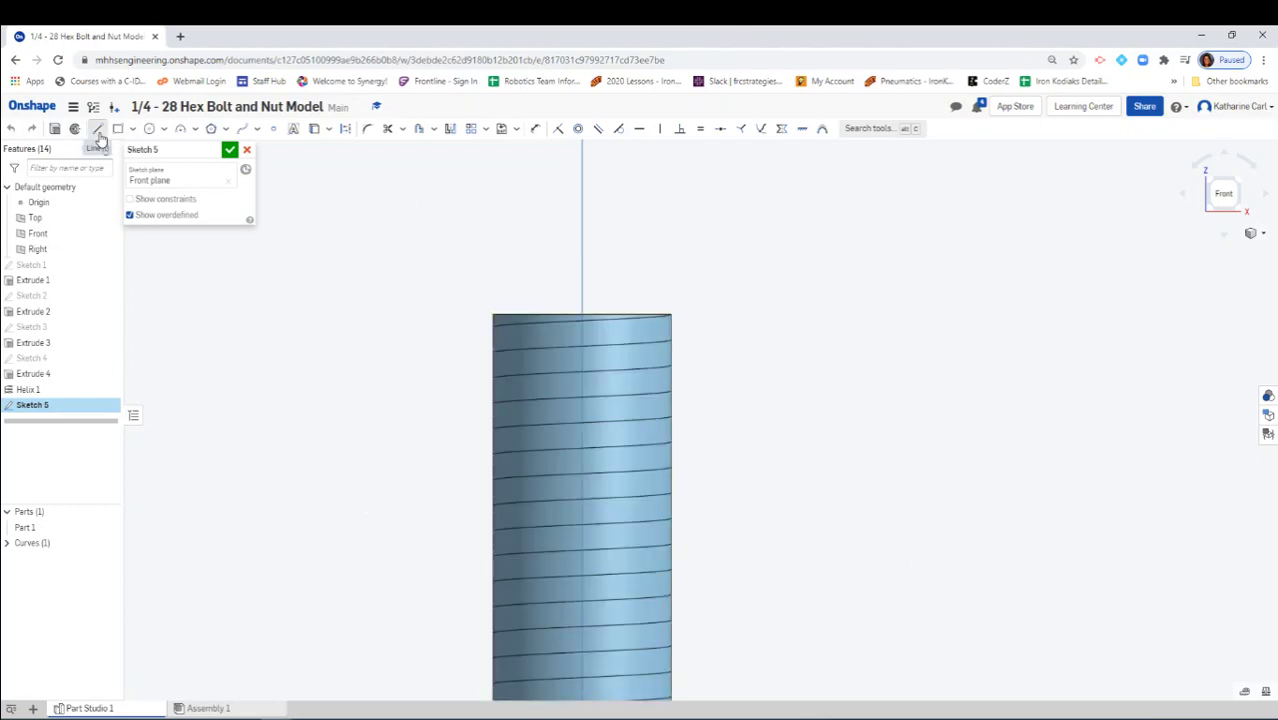
pyautogui.click(783, 265)
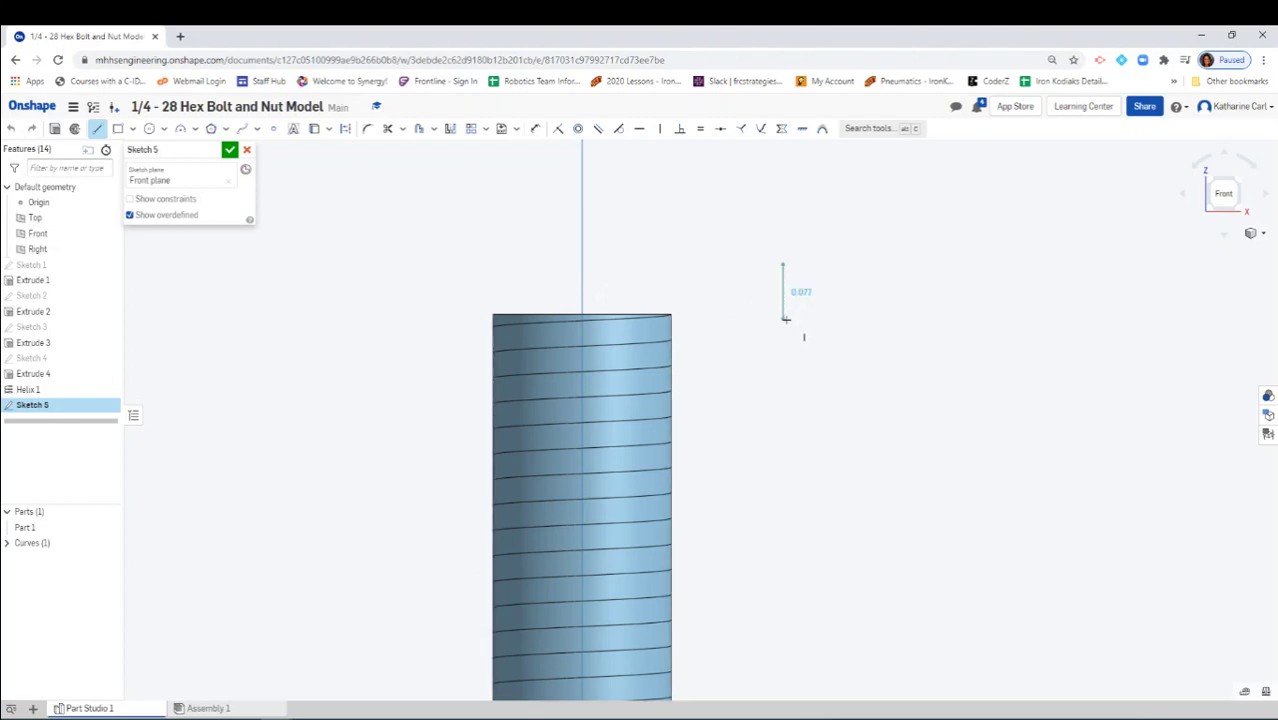
pyautogui.click(784, 318)
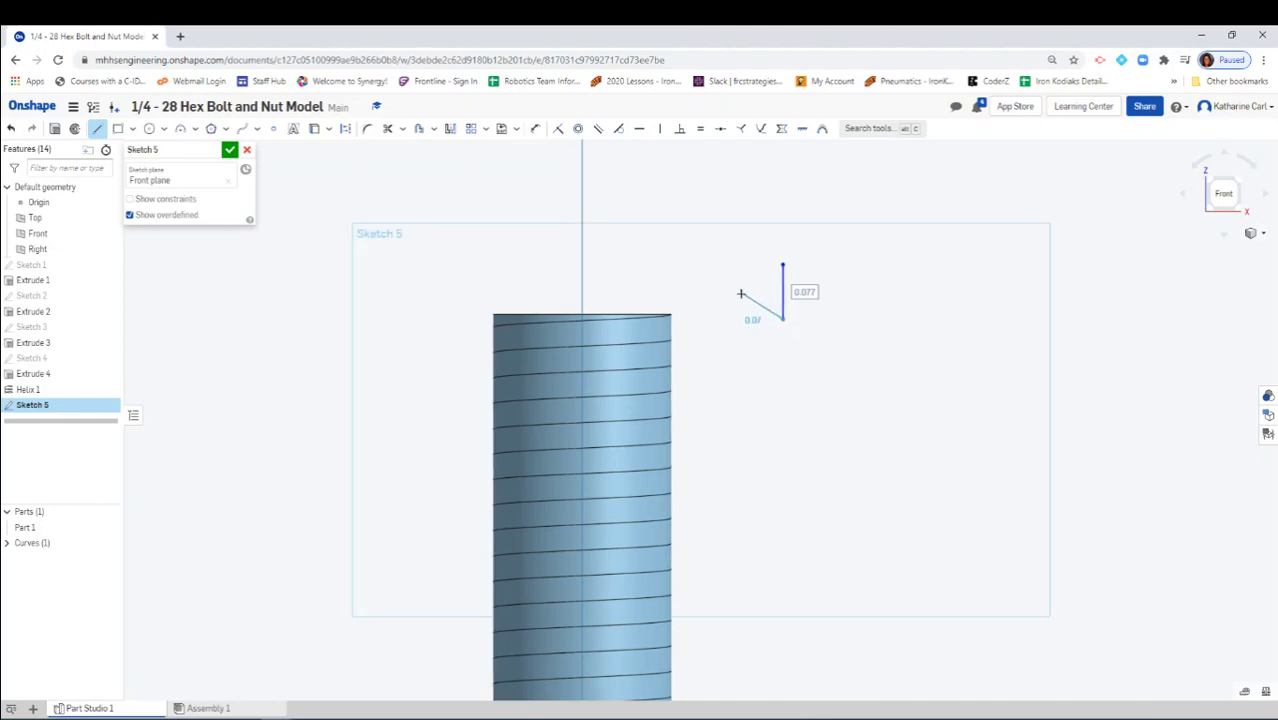
pyautogui.click(741, 293)
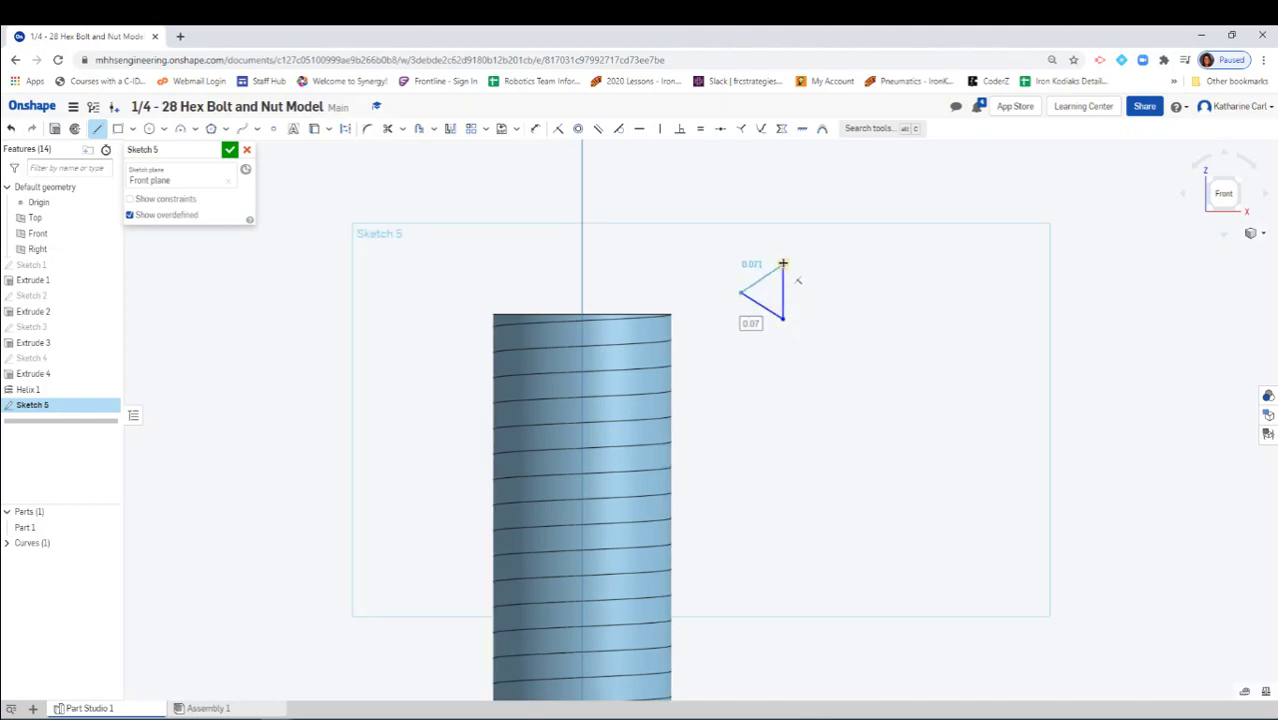
pyautogui.click(783, 265)
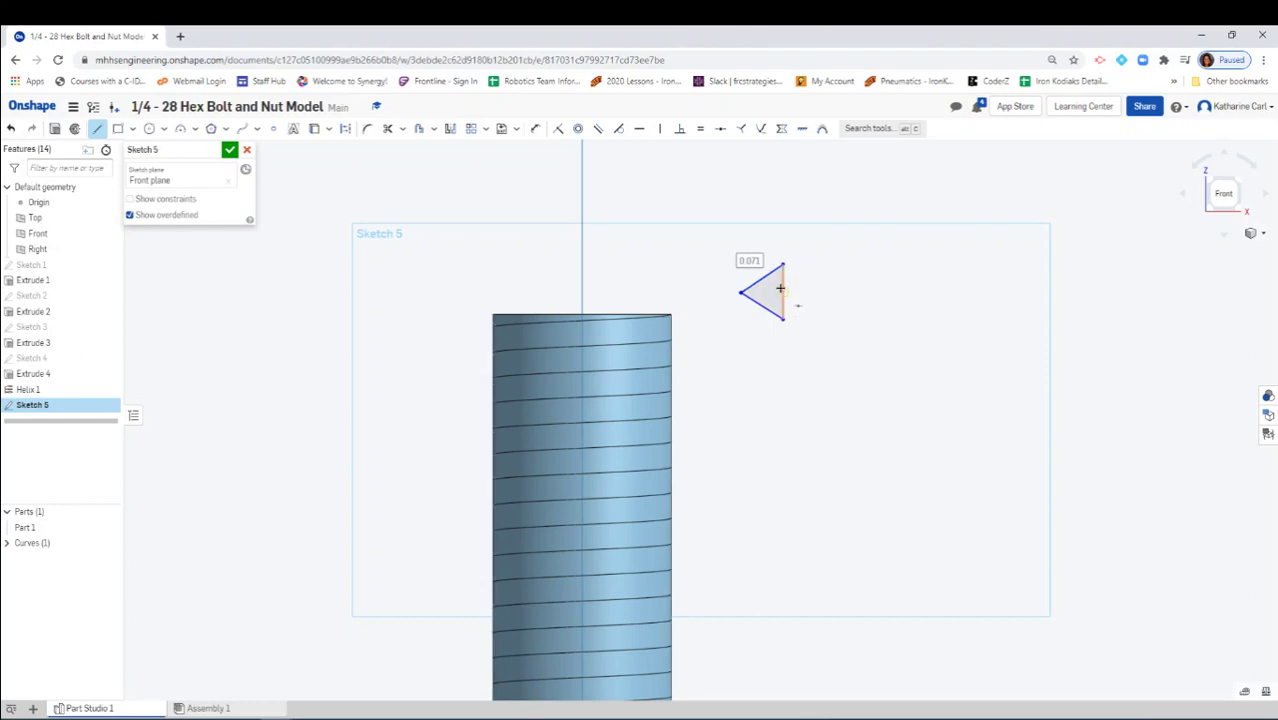
# Apply equal constraints to the triangle's three sides to make it equilateral
pyautogui.click(700, 128)
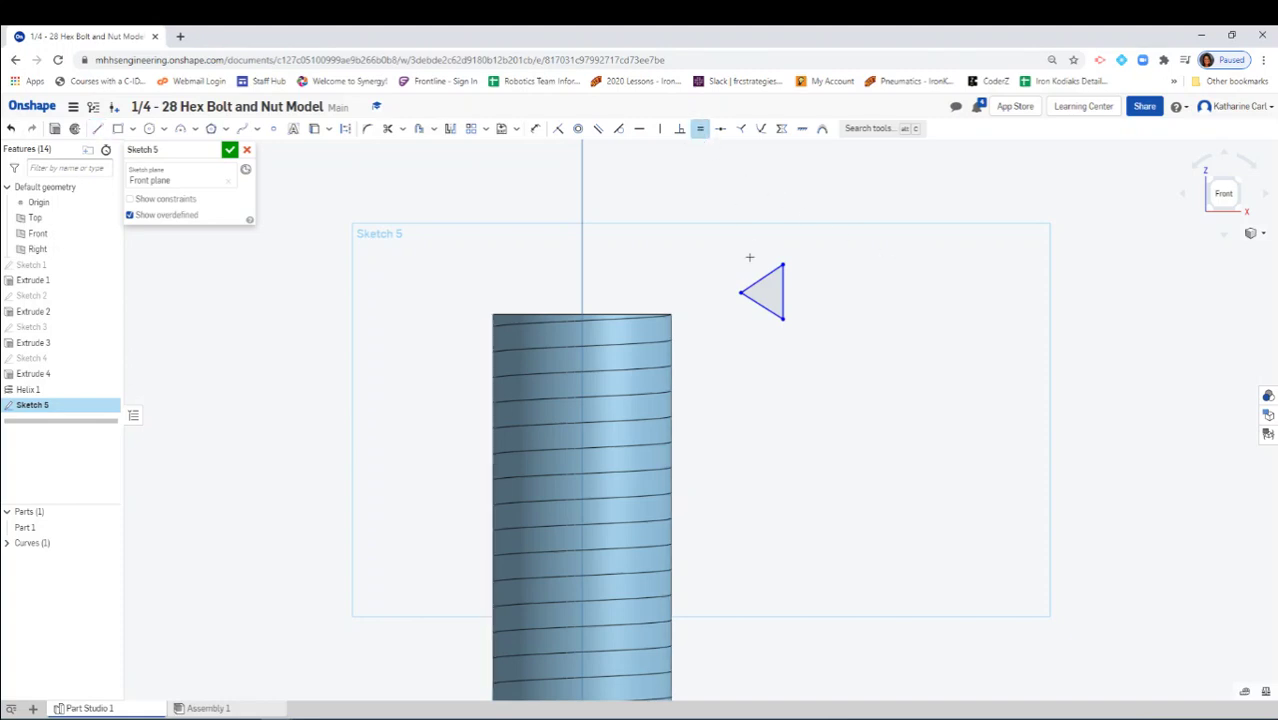
pyautogui.click(784, 298)
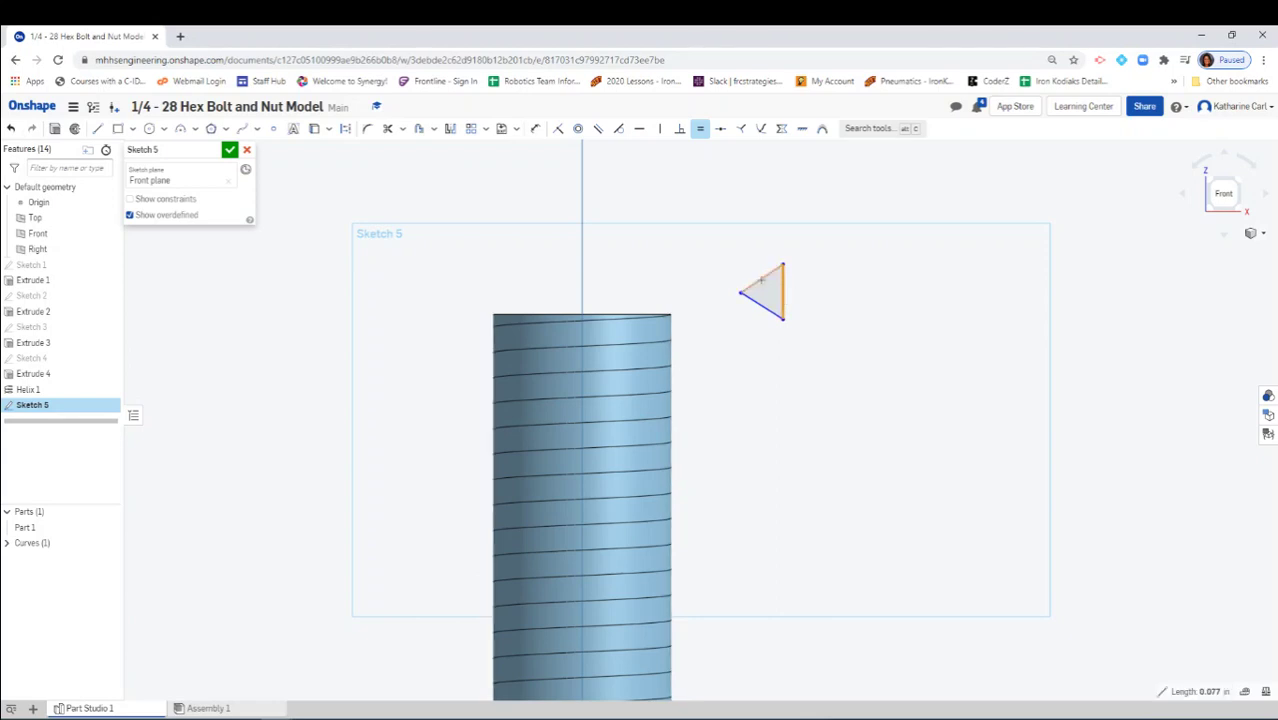
pyautogui.press('Escape')
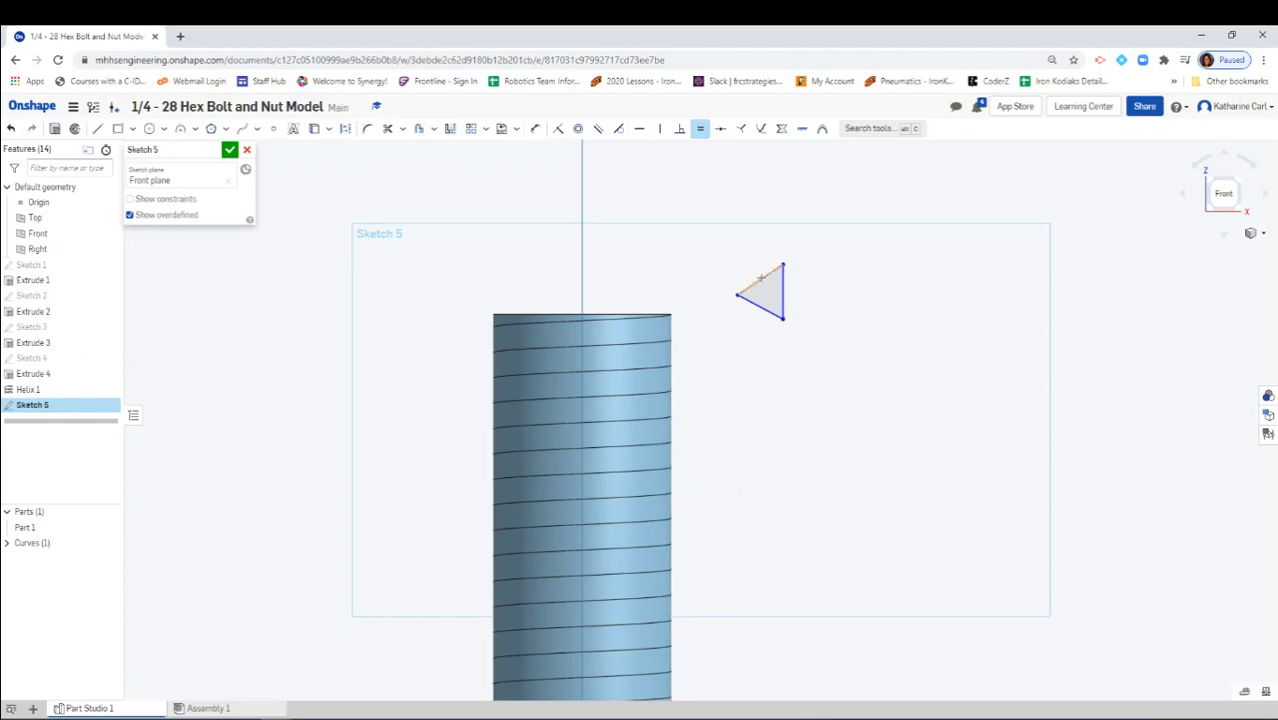
pyautogui.click(761, 279)
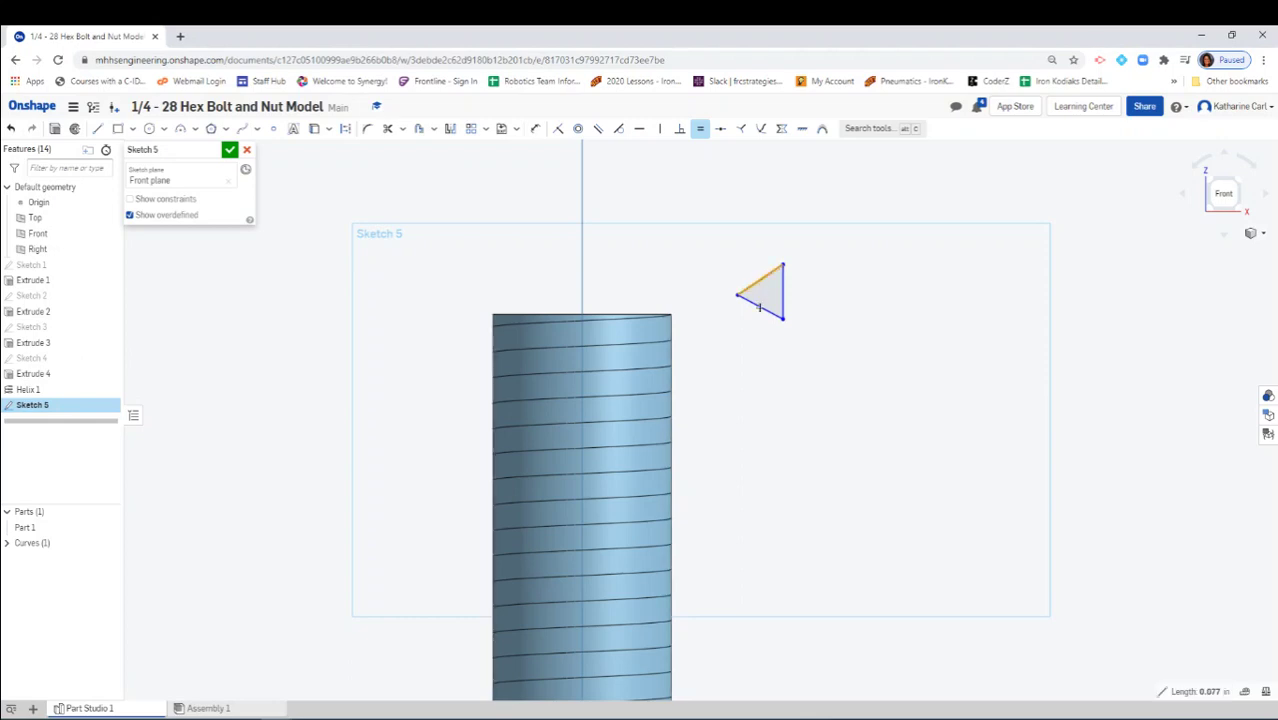
pyautogui.press('Escape')
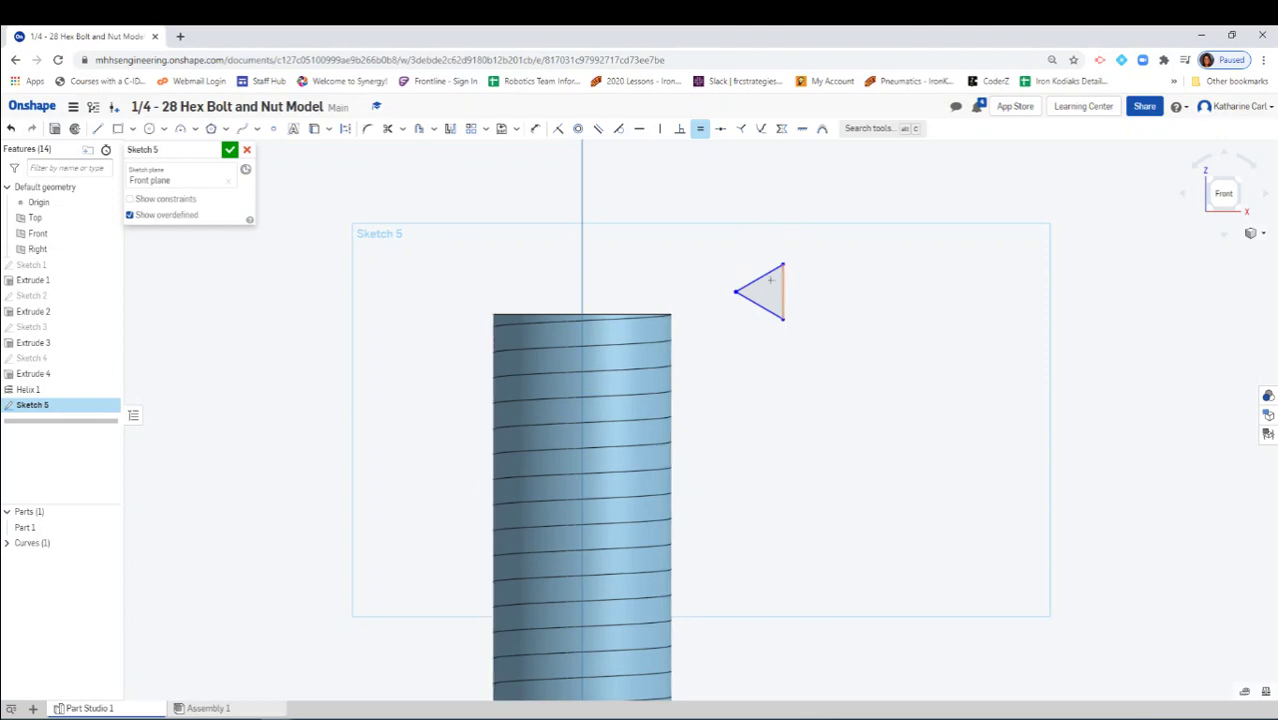
# Apply a pierce constraint between the triangle's lower corner and the helix so that corner sits on the helix end at the shank's edge
pyautogui.rightClick(398, 179)
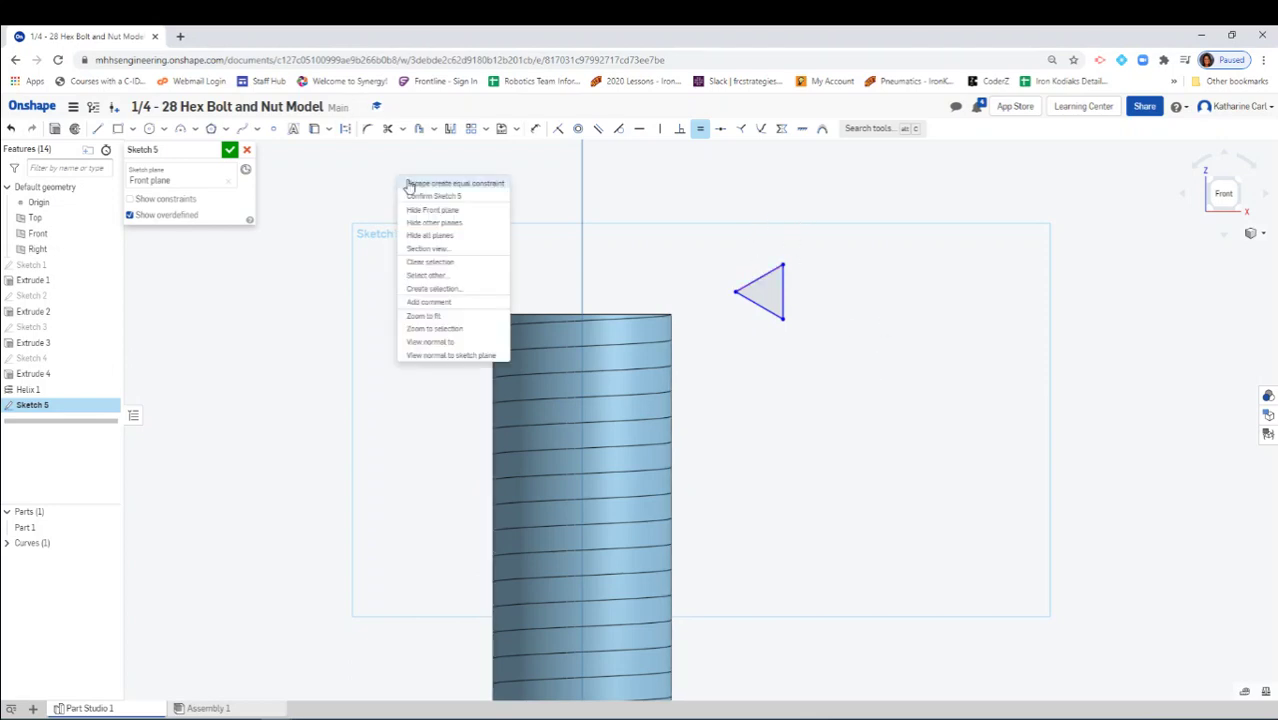
pyautogui.click(419, 186)
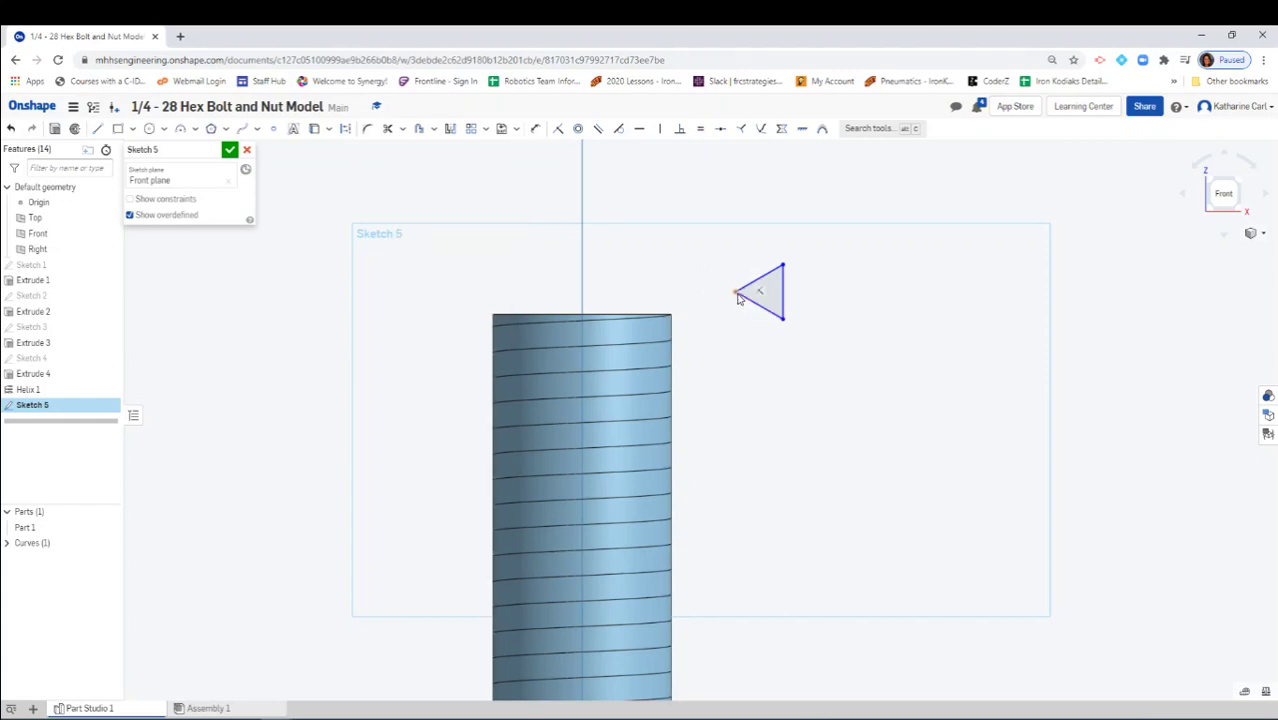
pyautogui.moveTo(738, 298)
pyautogui.mouseDown()
pyautogui.moveTo(717, 282)
pyautogui.moveTo(744, 288)
pyautogui.moveTo(720, 280)
pyautogui.moveTo(702, 297)
pyautogui.moveTo(783, 303)
pyautogui.moveTo(733, 284)
pyautogui.mouseUp()
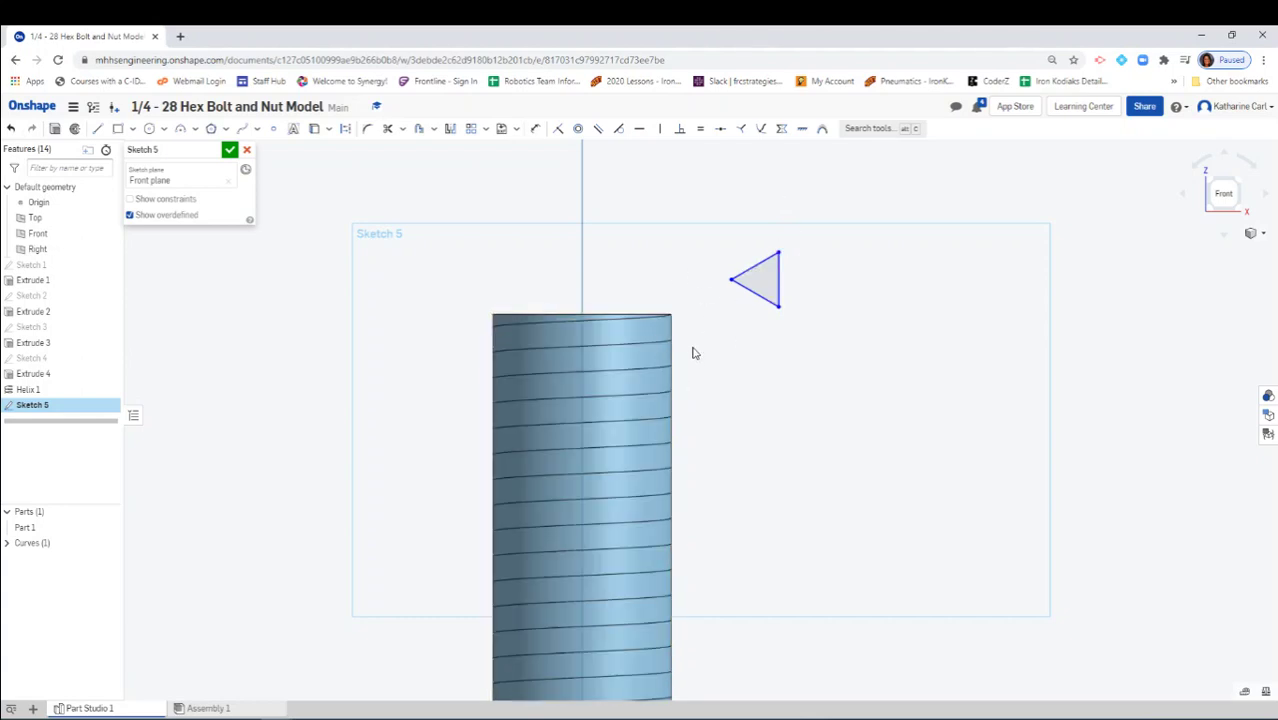
pyautogui.click(755, 265)
pyautogui.click(766, 133)
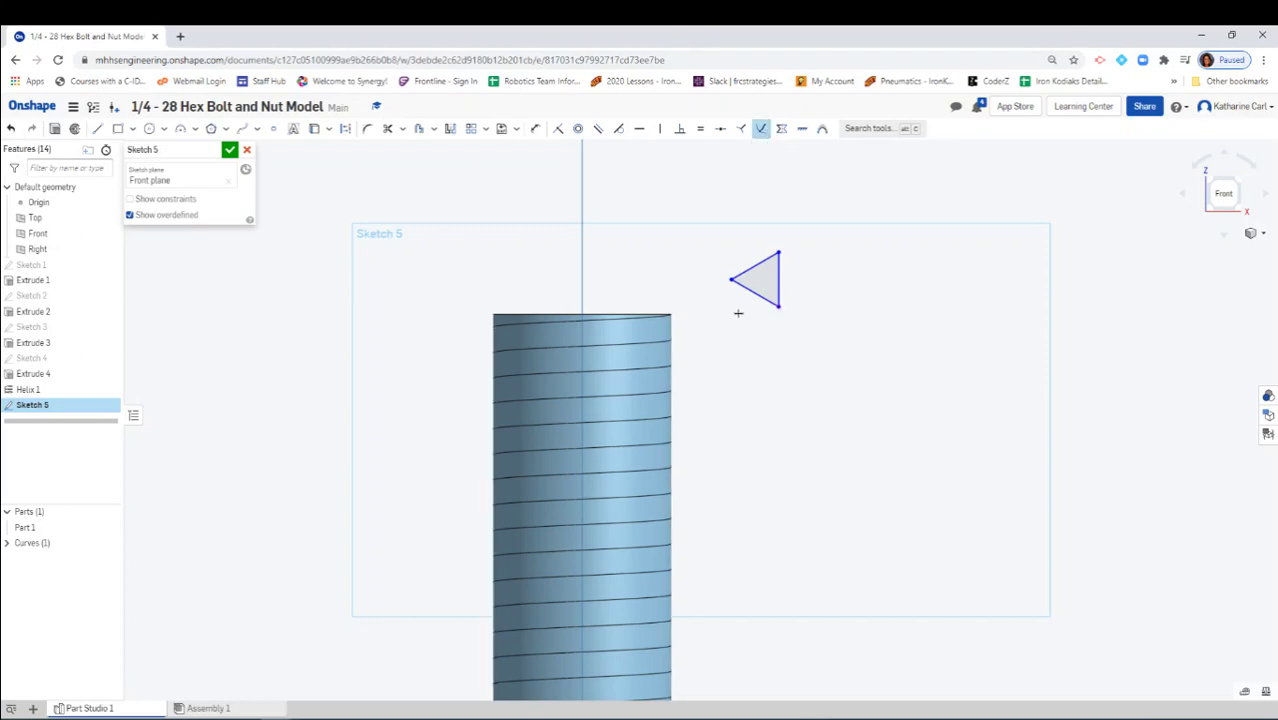
pyautogui.click(669, 317)
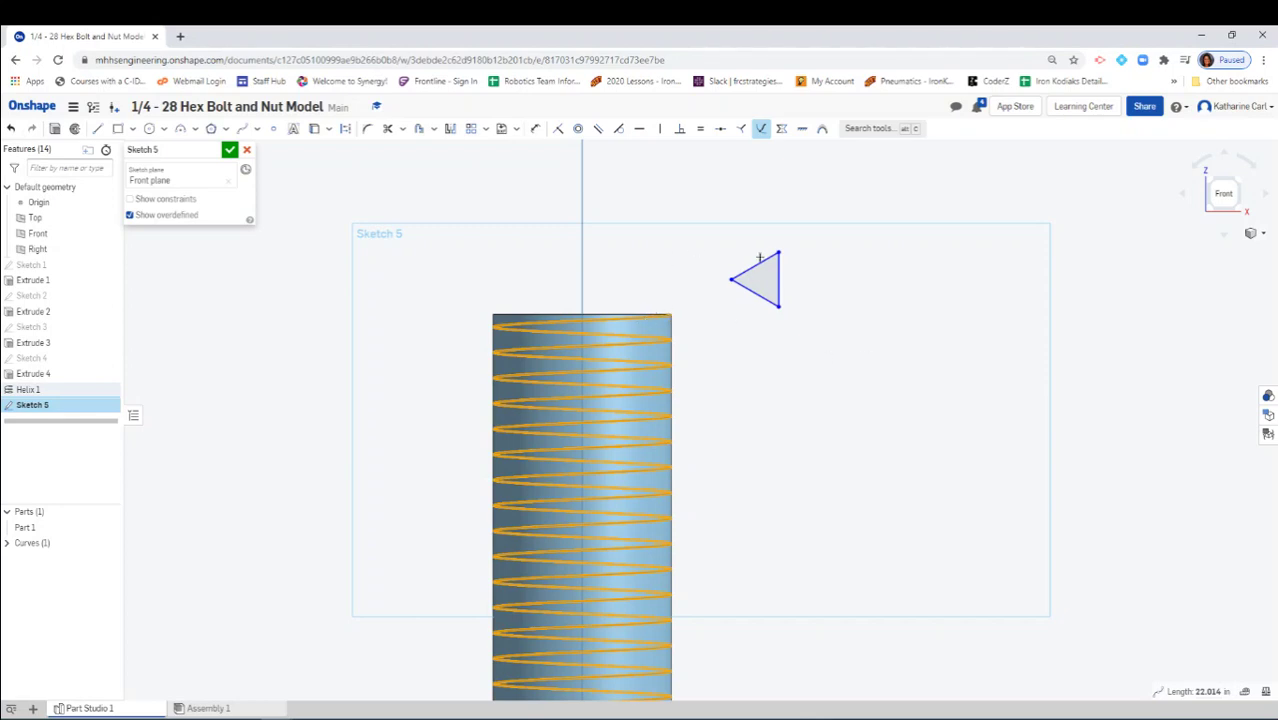
pyautogui.click(779, 305)
pyautogui.press('i')
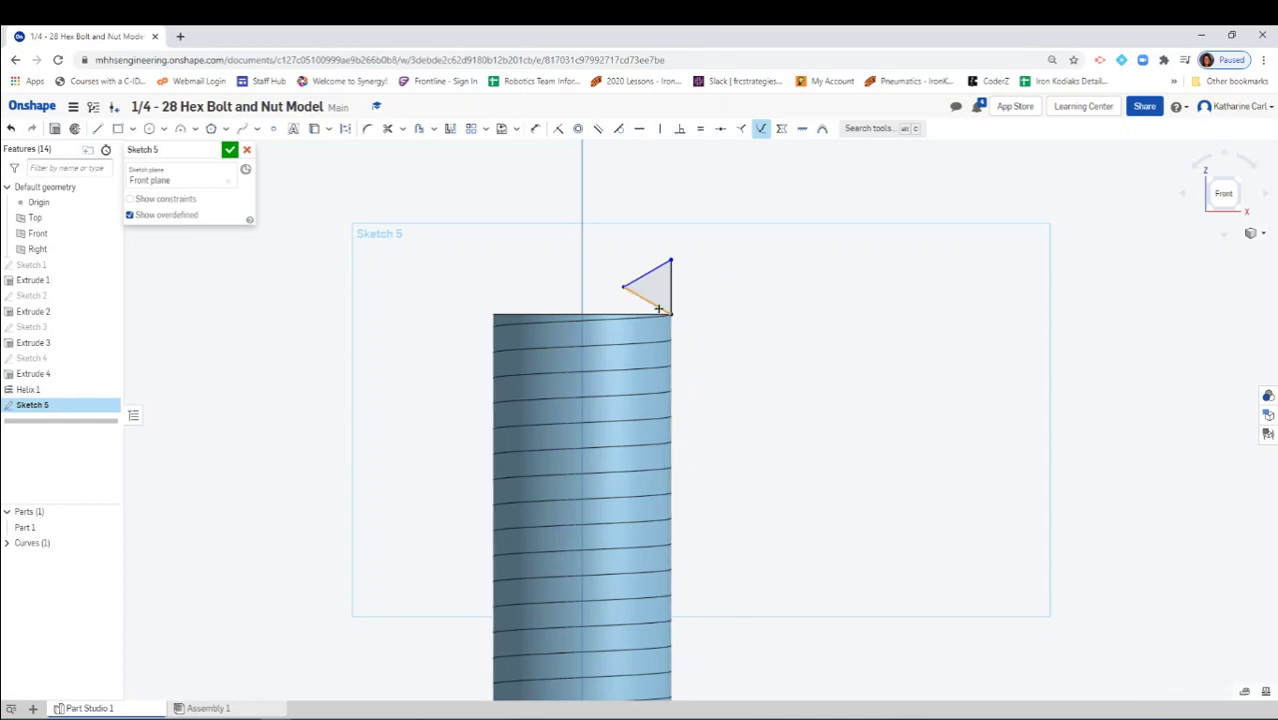
pyautogui.rightClick(639, 213)
pyautogui.click(676, 221)
# Add a length dimension of 1/28 in to the triangle's vertical side
pyautogui.moveTo(626, 289)
pyautogui.mouseDown()
pyautogui.moveTo(650, 289)
pyautogui.moveTo(648, 300)
pyautogui.moveTo(533, 265)
pyautogui.moveTo(653, 294)
pyautogui.moveTo(594, 278)
pyautogui.moveTo(632, 292)
pyautogui.mouseUp()
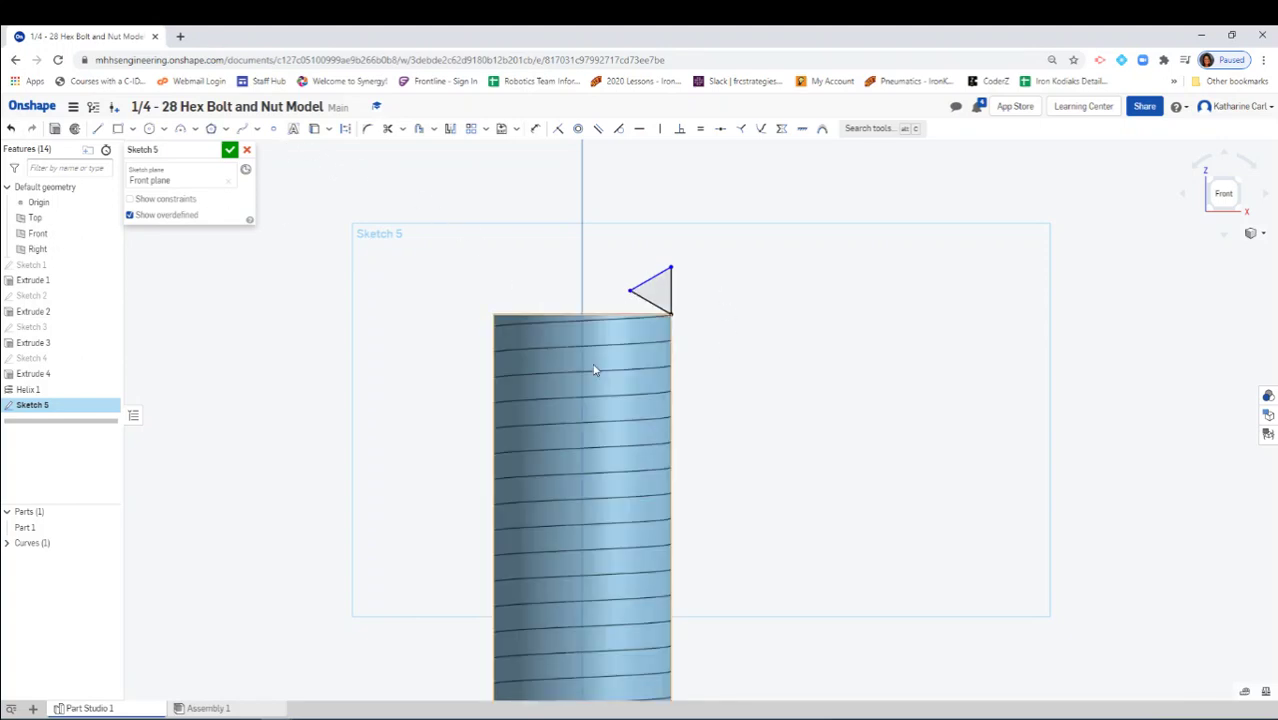
pyautogui.click(671, 316)
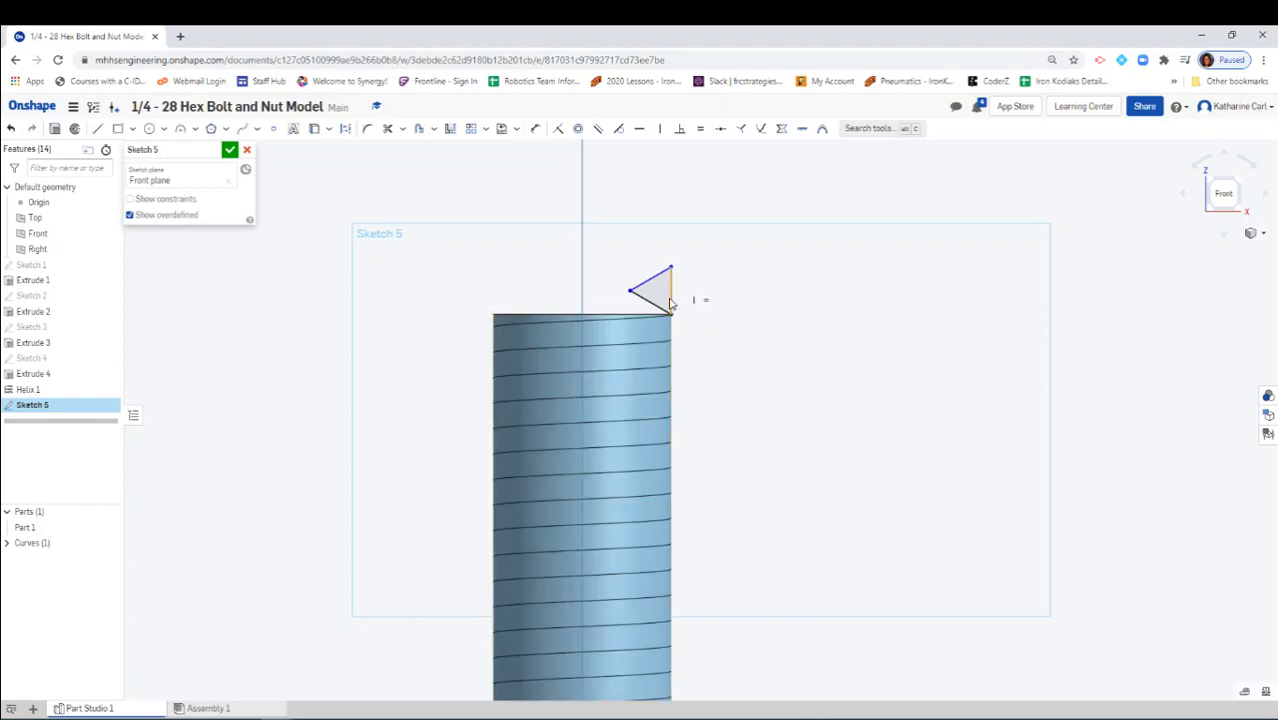
pyautogui.click(535, 128)
pyautogui.click(671, 290)
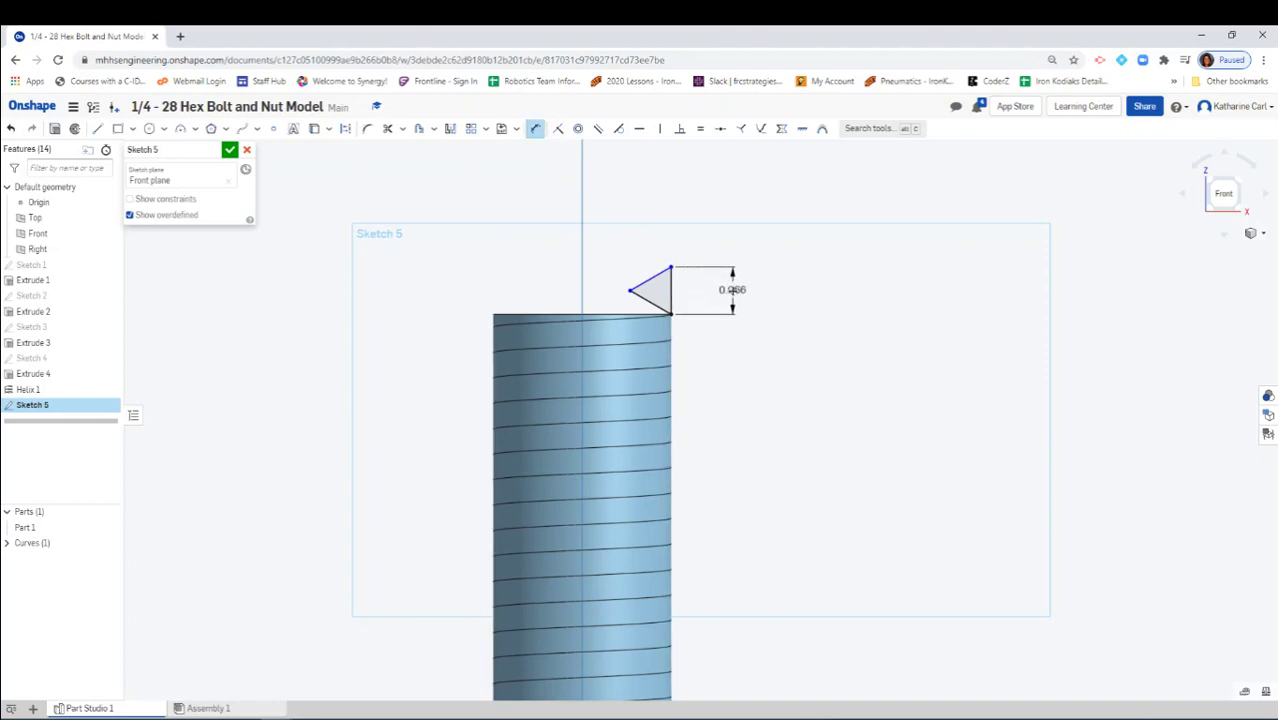
pyautogui.click(731, 287)
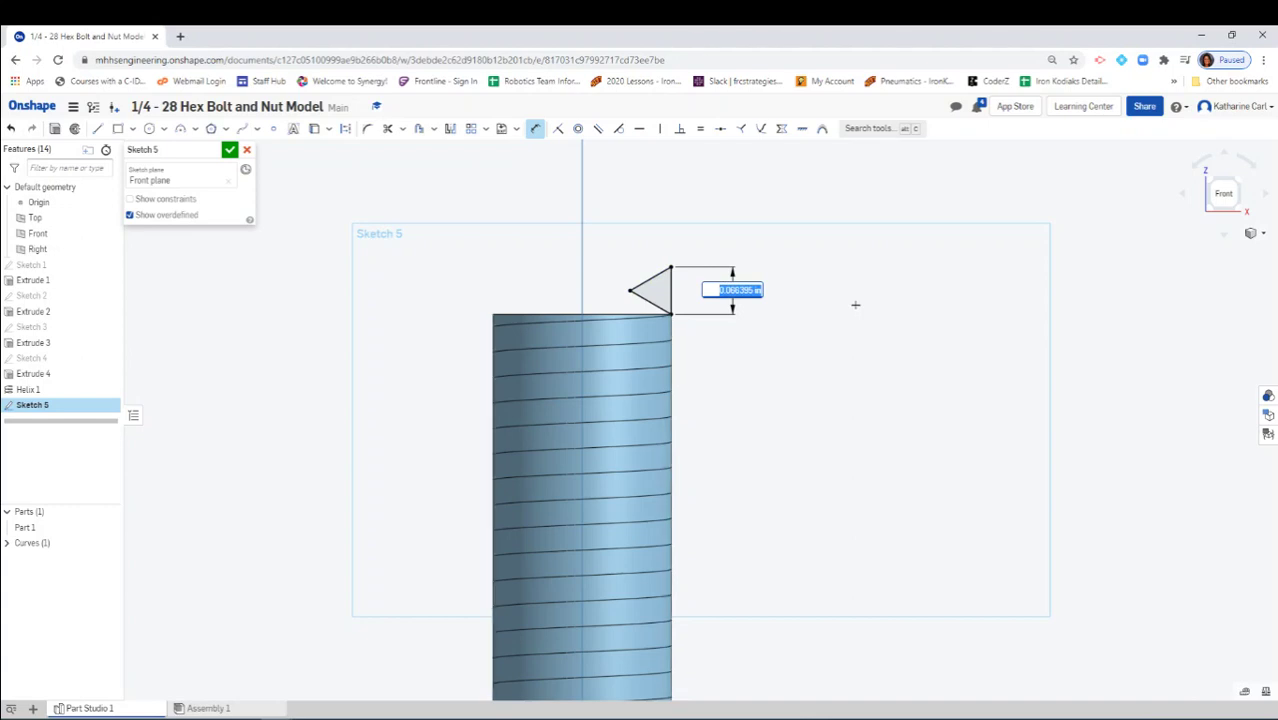
pyautogui.press('BackSpace')
pyautogui.press('Return')
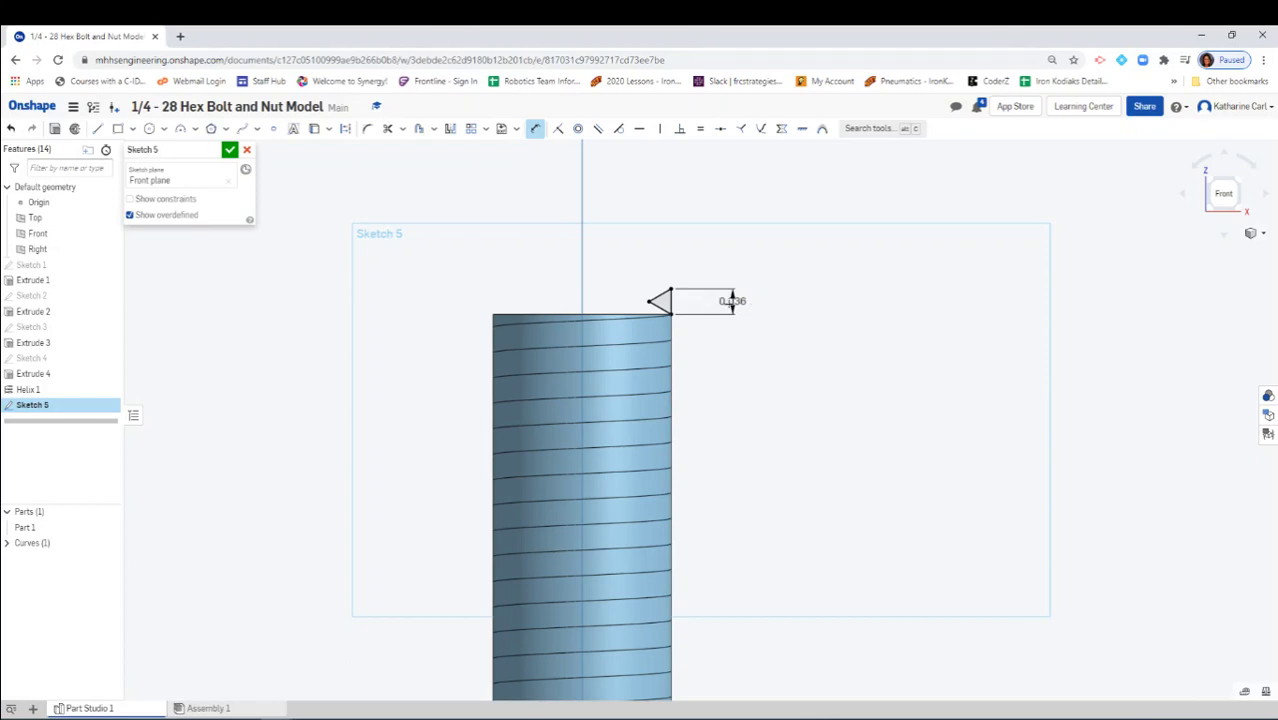
# Set the triangle's vertical side dimension to 0.035 in and accept the thread profile sketch
pyautogui.click(535, 129)
pyautogui.click(535, 130)
pyautogui.click(741, 302)
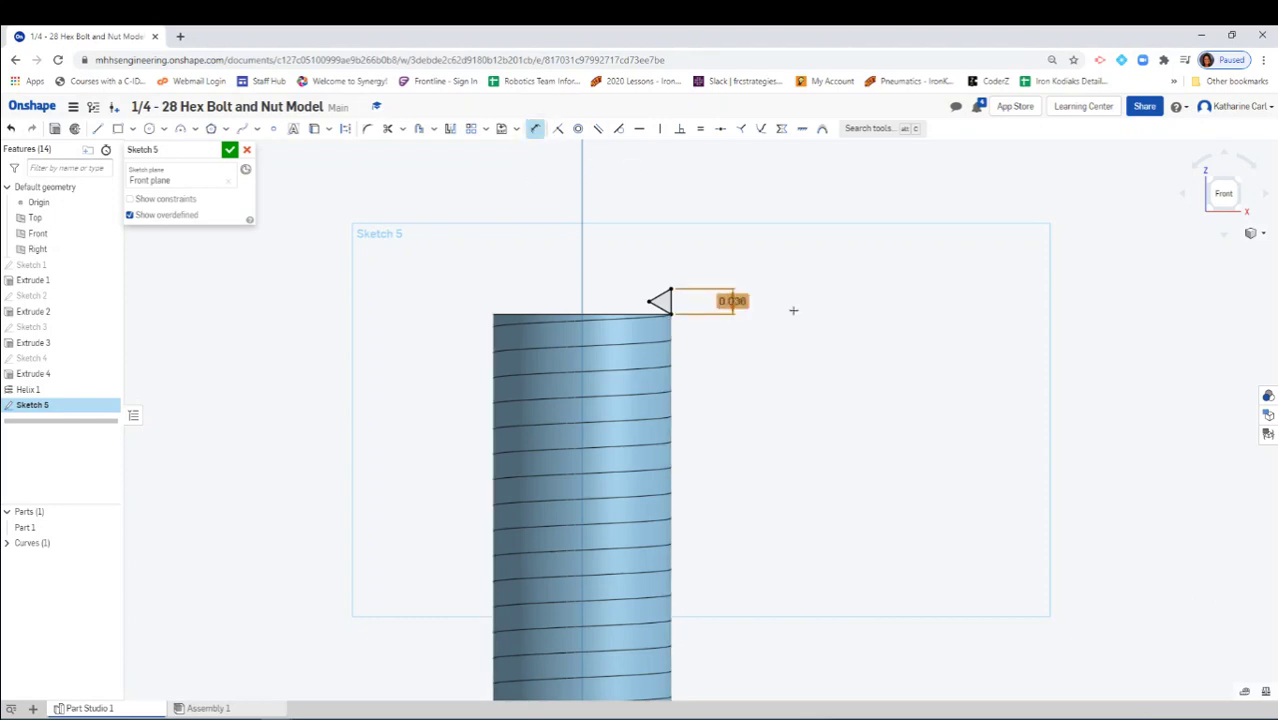
pyautogui.doubleClick(741, 301)
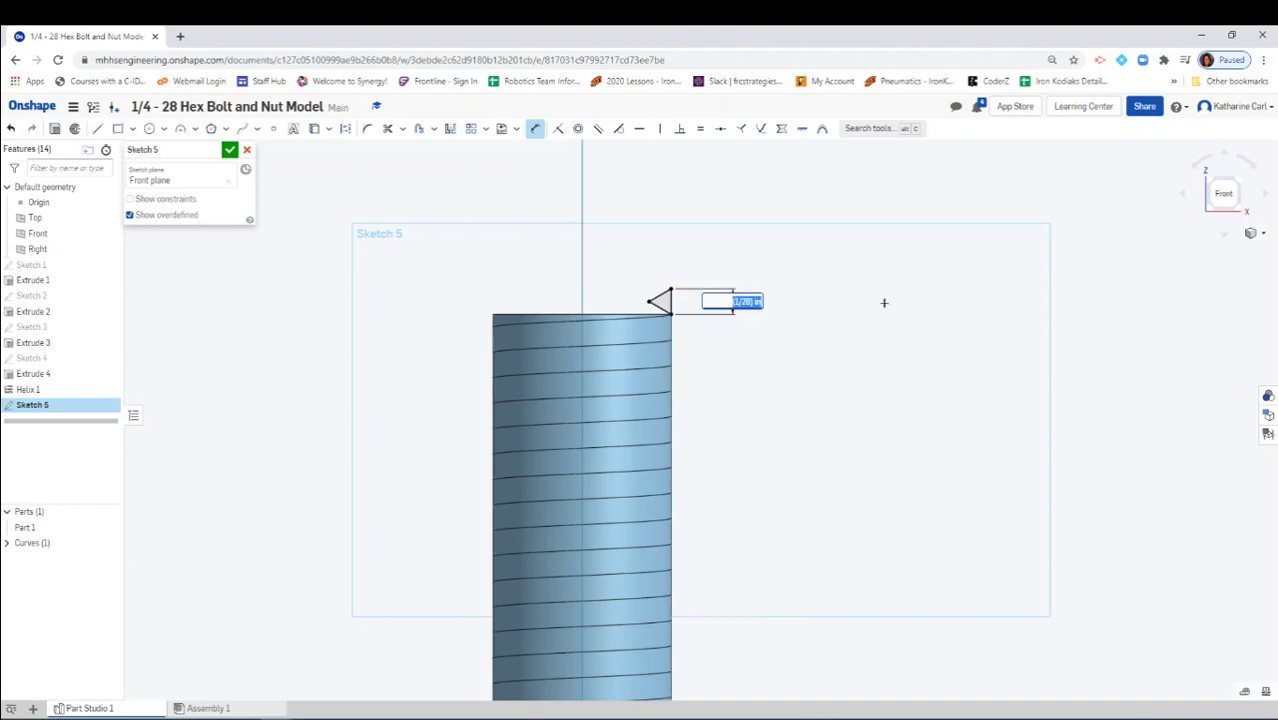
pyautogui.press('BackSpace')
pyautogui.press('Return')
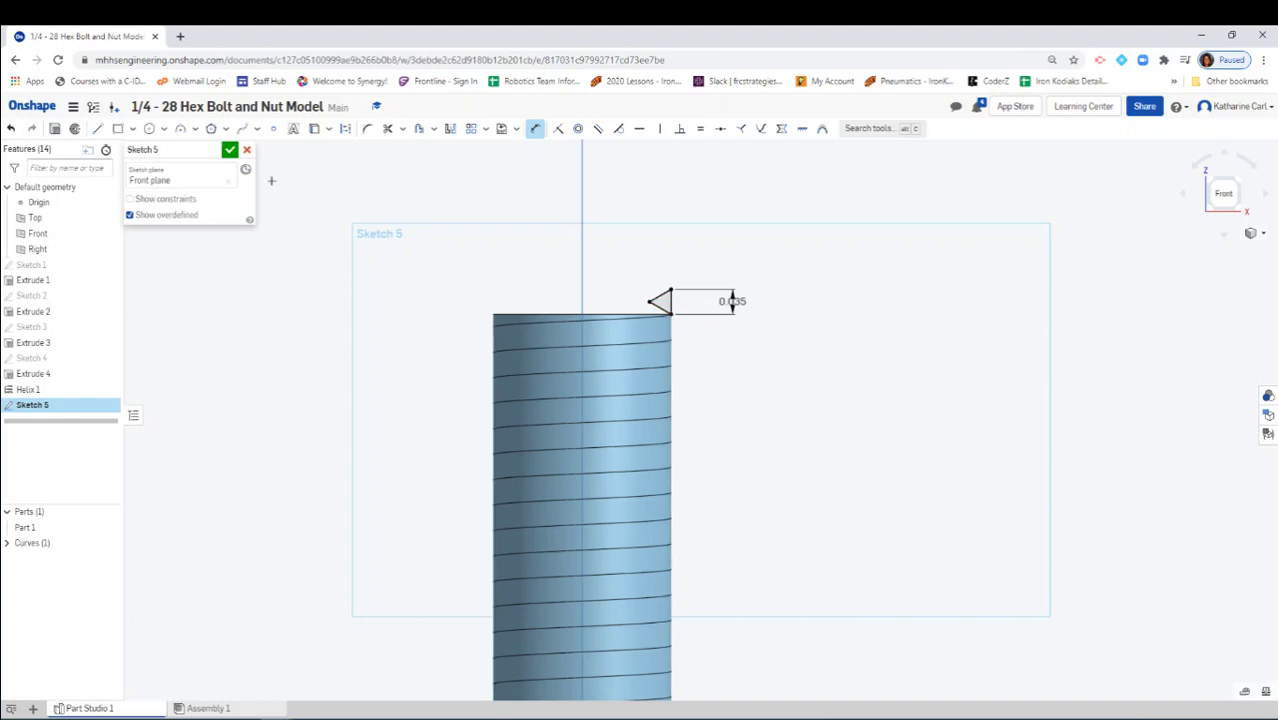
pyautogui.click(230, 151)
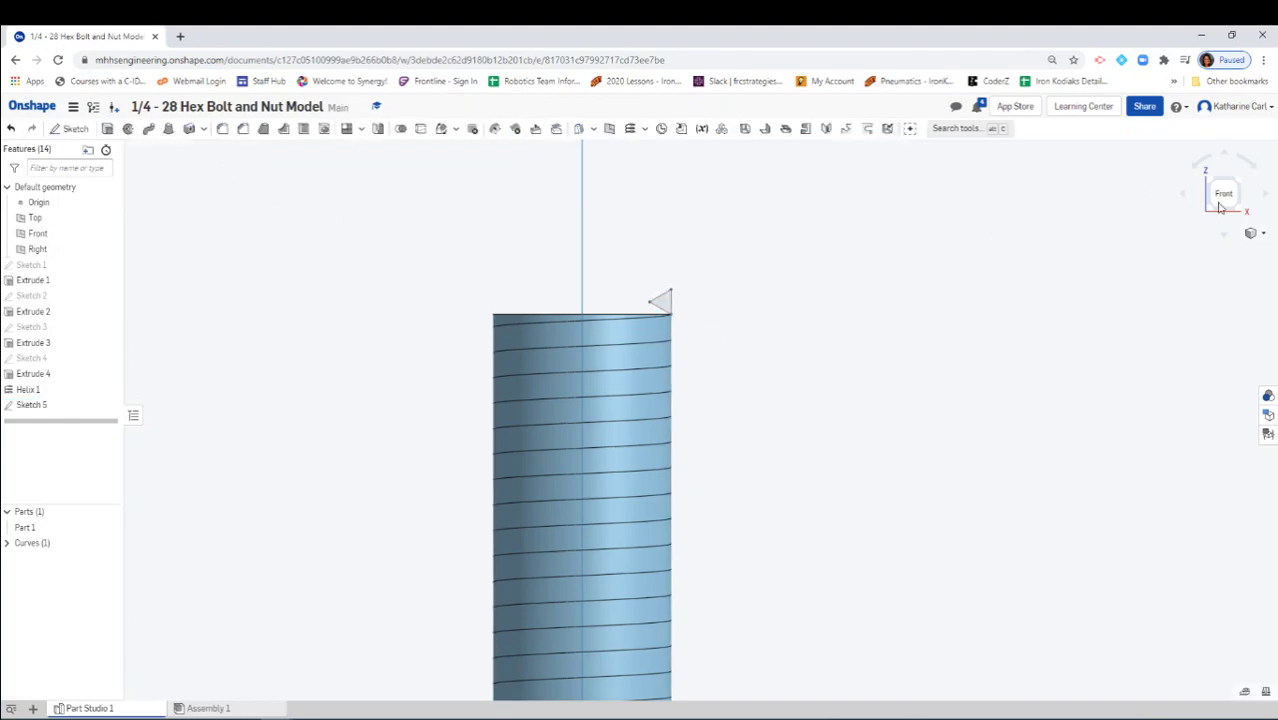
# Cut the thread with a solid Sweep set to Remove, using the triangle as profile, the helix as path and the bolt as merge scope
pyautogui.moveTo(1051, 300); pyautogui.dragTo(997, 383, button='right')
pyautogui.scroll(2, 978, 425)
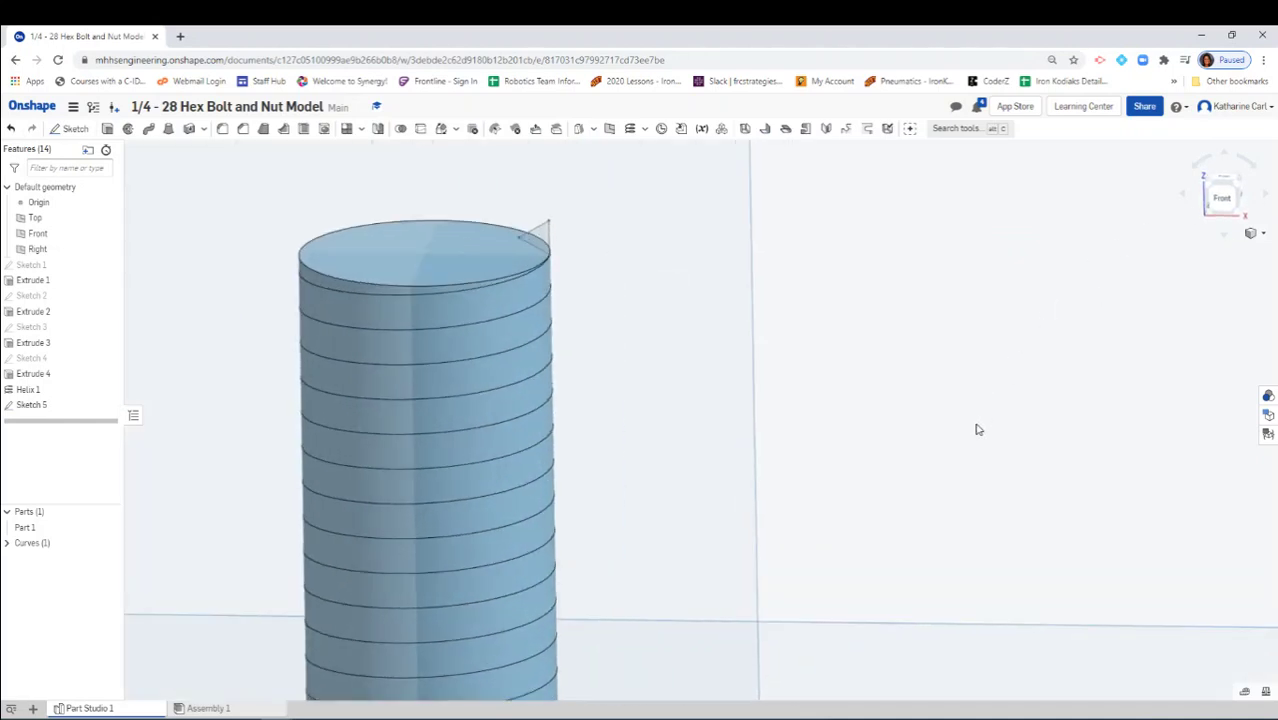
pyautogui.scroll(-4, 971, 431)
pyautogui.moveTo(969, 433); pyautogui.dragTo(951, 306, button='middle')
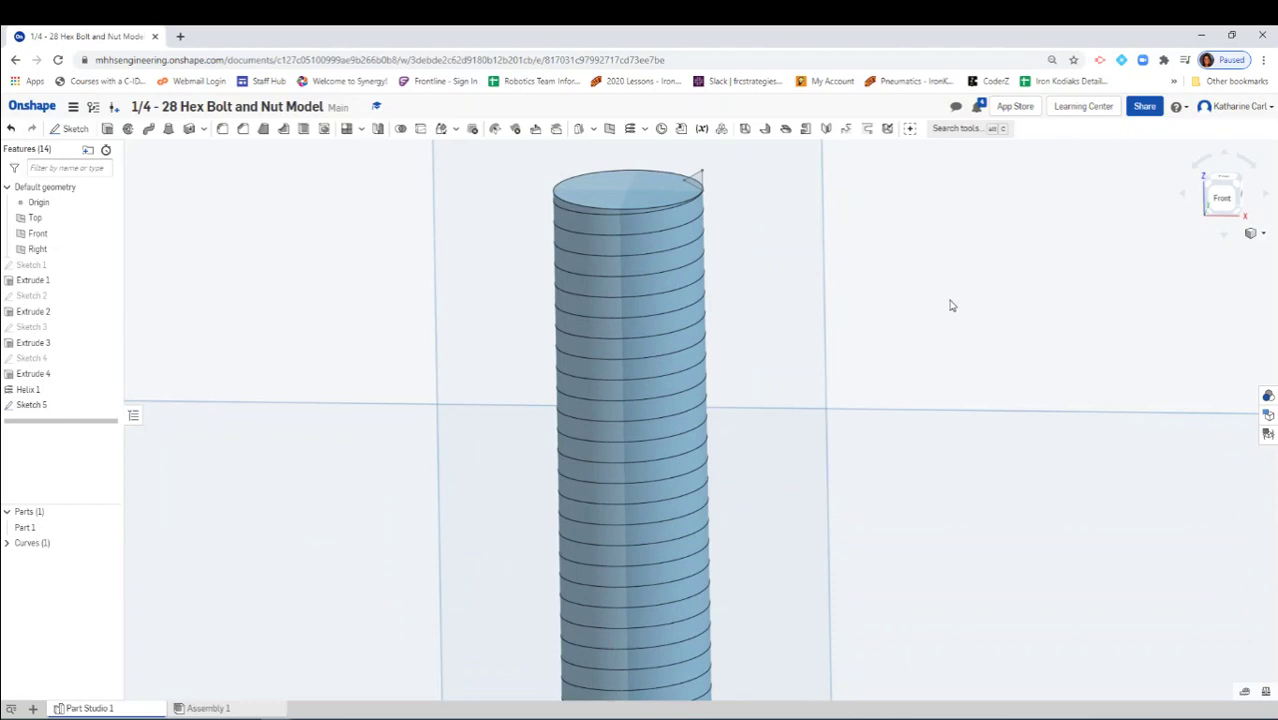
pyautogui.scroll(-1, 951, 306)
pyautogui.moveTo(968, 396); pyautogui.dragTo(959, 359, button='middle')
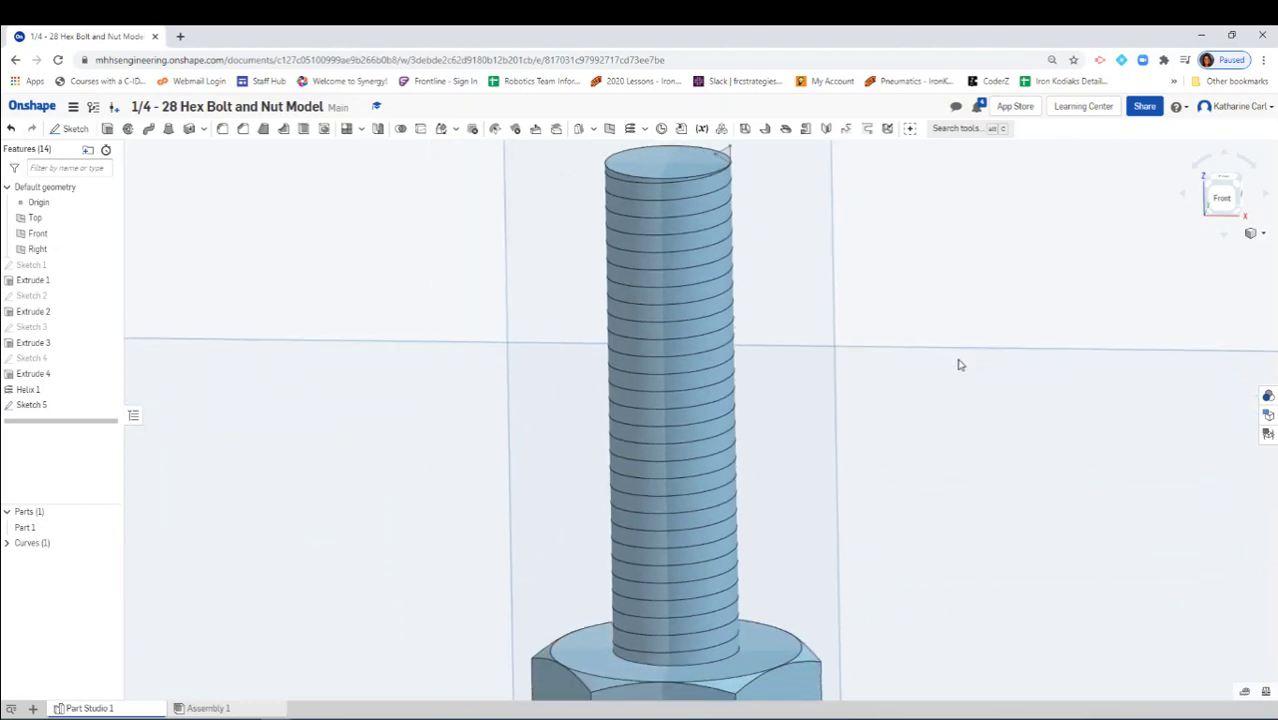
pyautogui.click(149, 130)
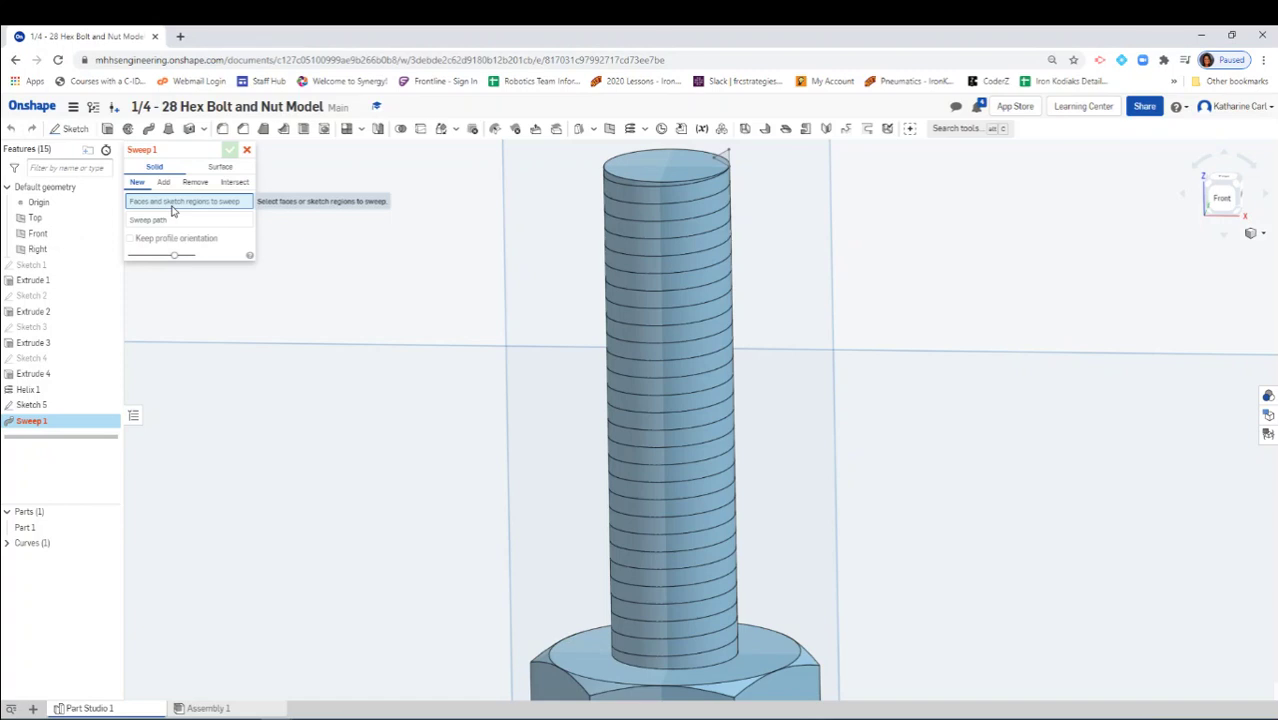
pyautogui.click(727, 161)
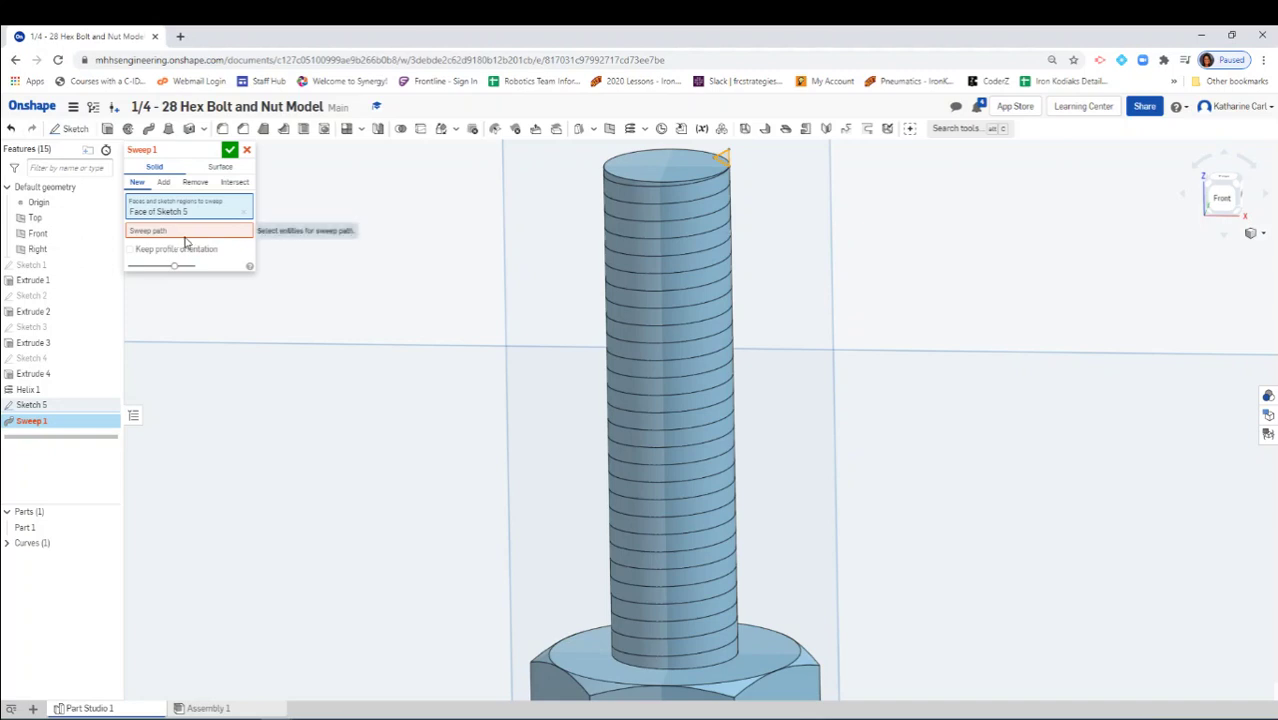
pyautogui.click(613, 222)
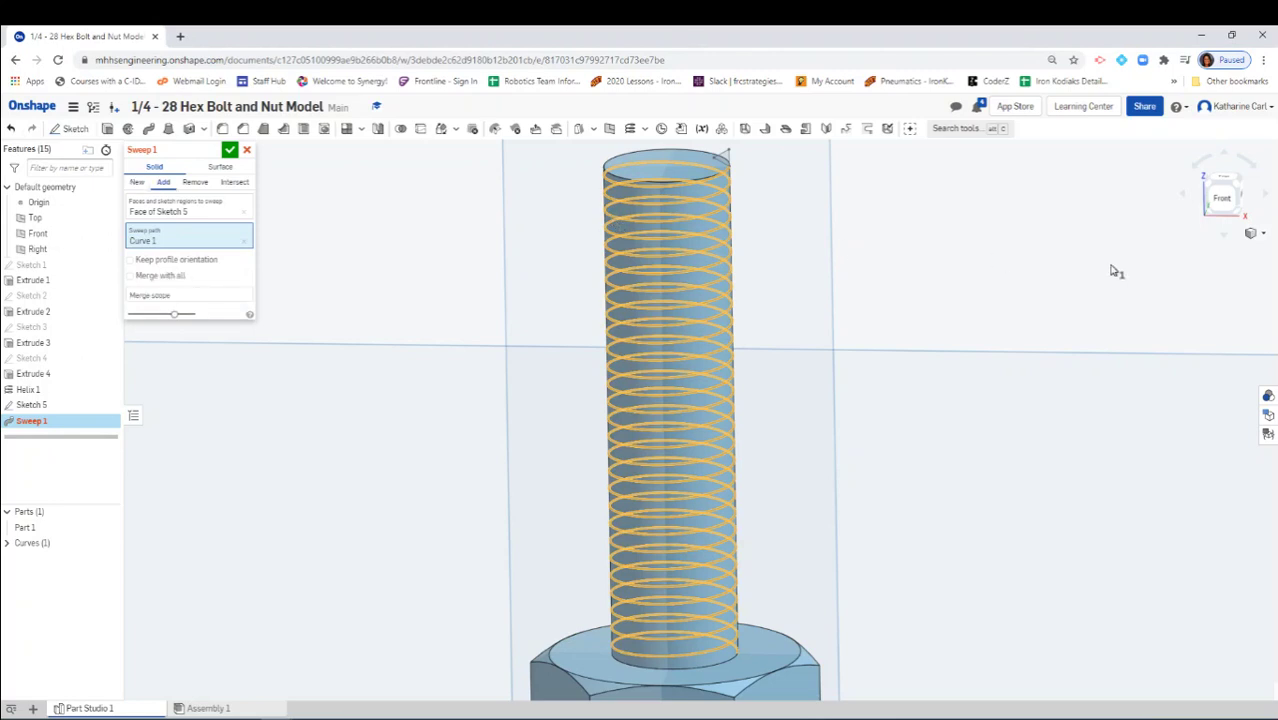
pyautogui.click(195, 184)
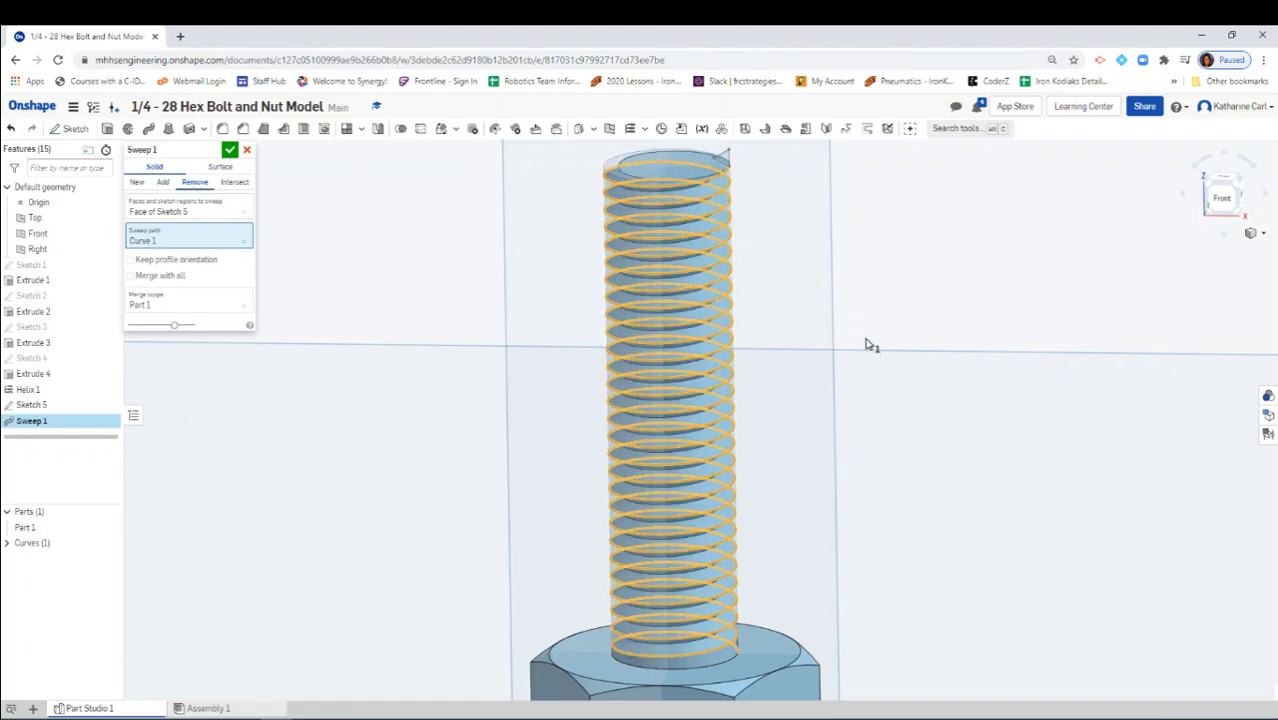
pyautogui.moveTo(866, 345); pyautogui.dragTo(893, 363, button='right')
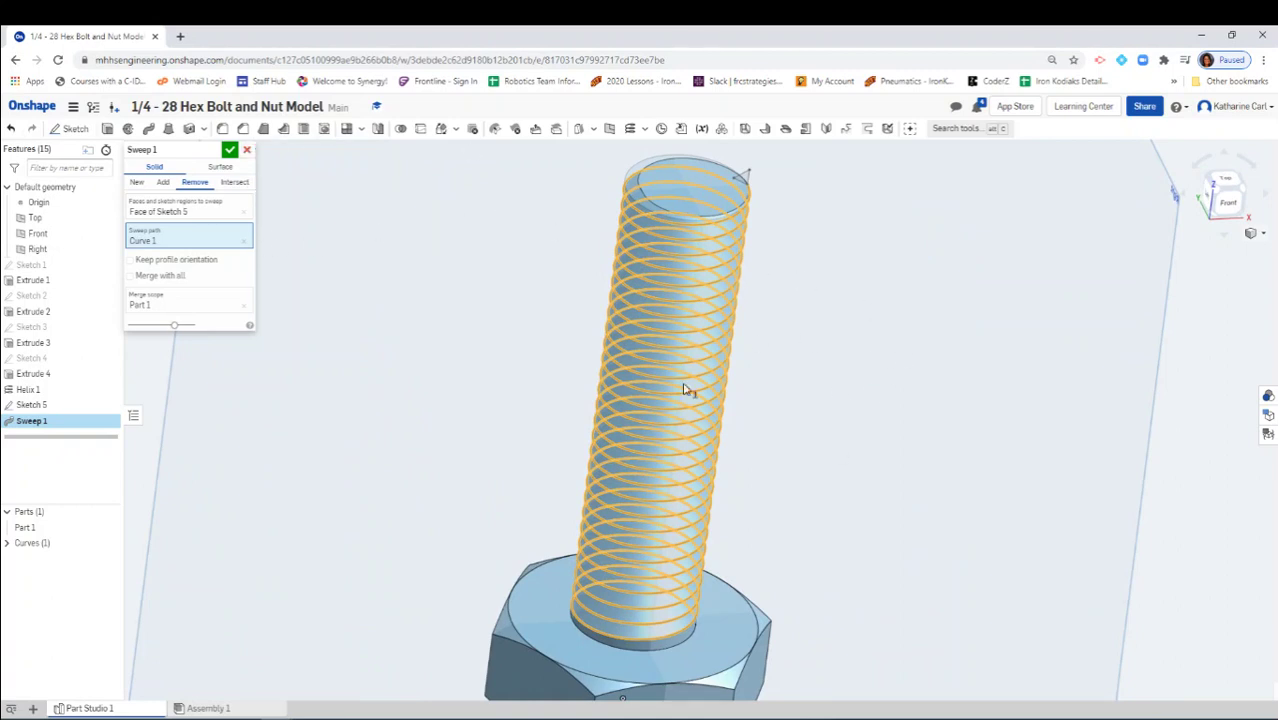
pyautogui.click(230, 151)
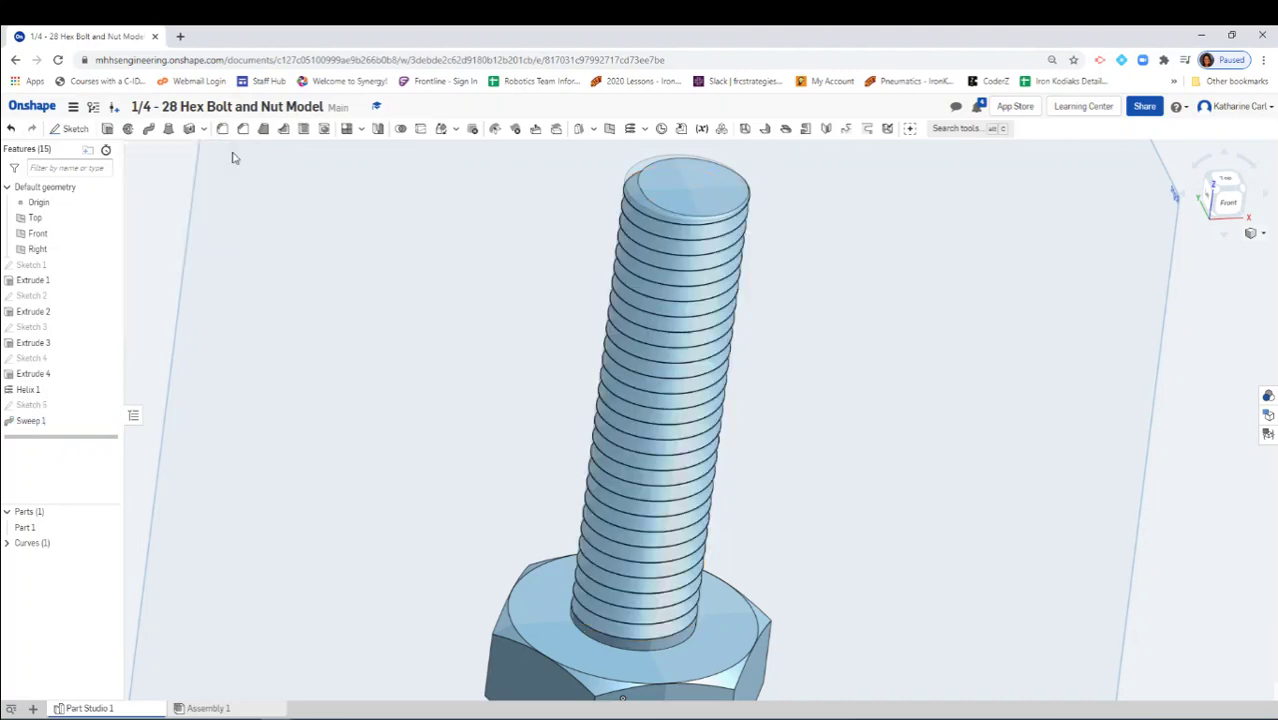
pyautogui.moveTo(843, 377); pyautogui.dragTo(902, 351, button='right')
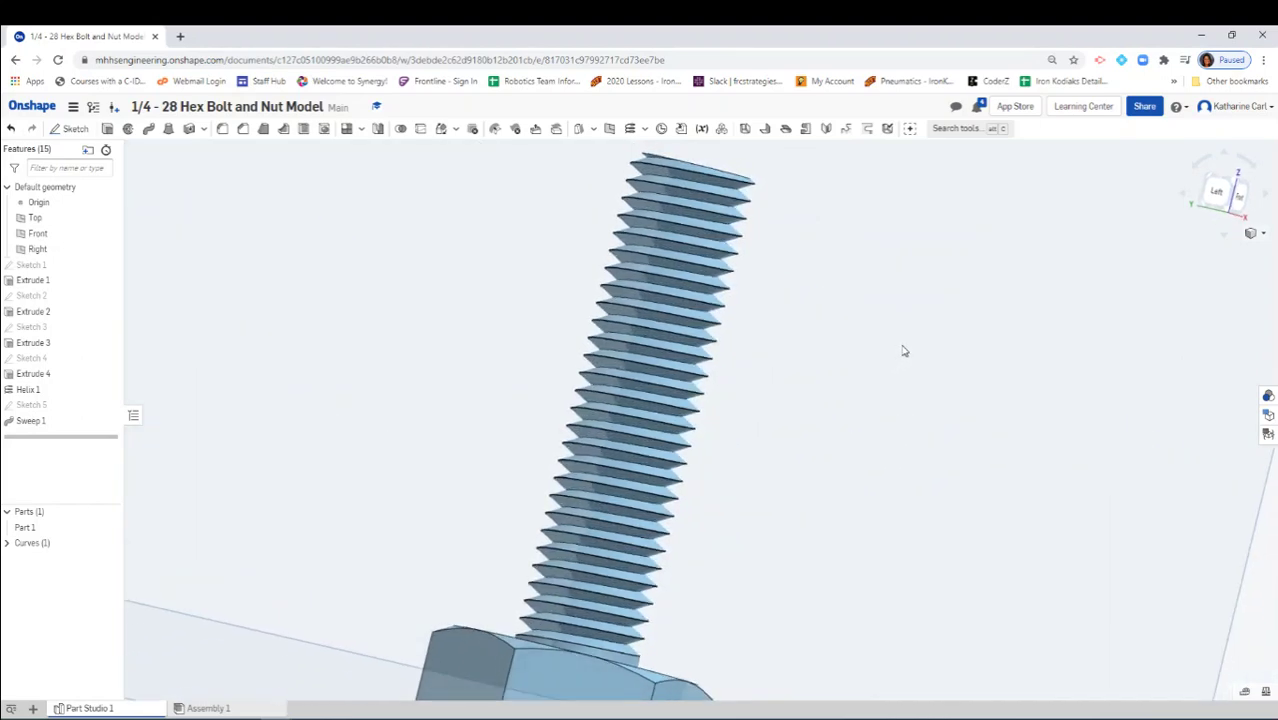
pyautogui.scroll(5, 648, 158)
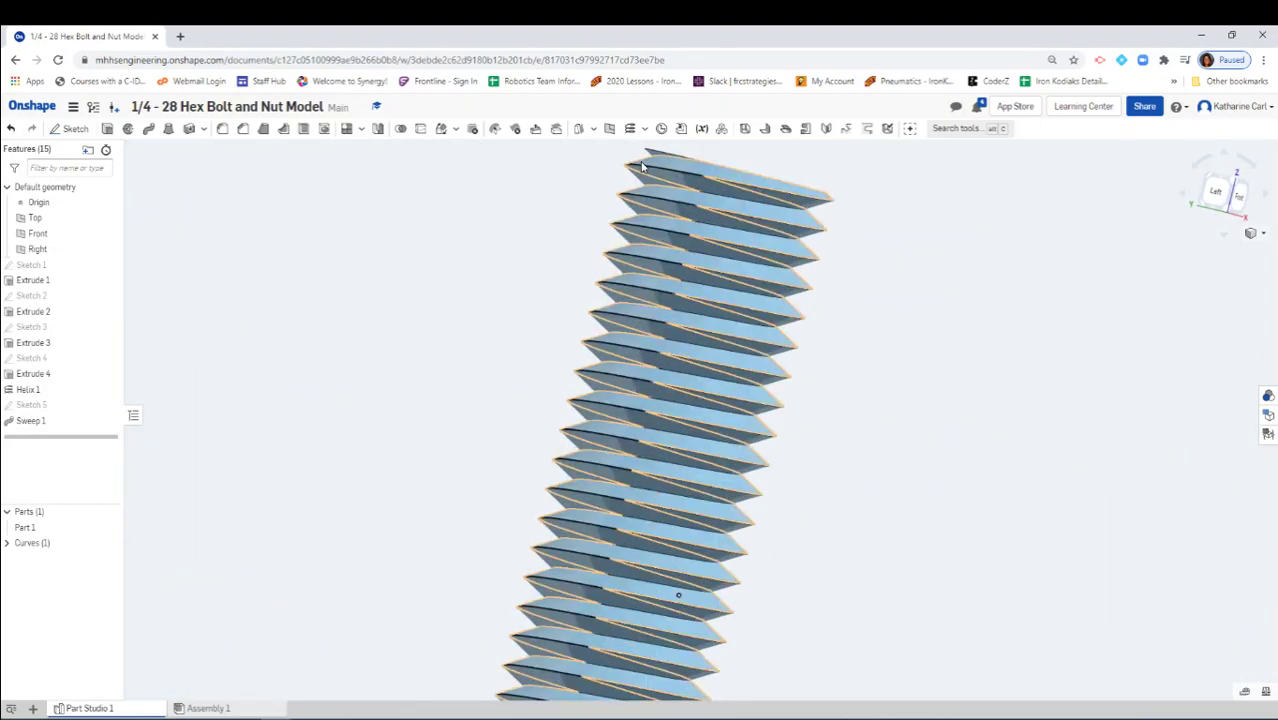